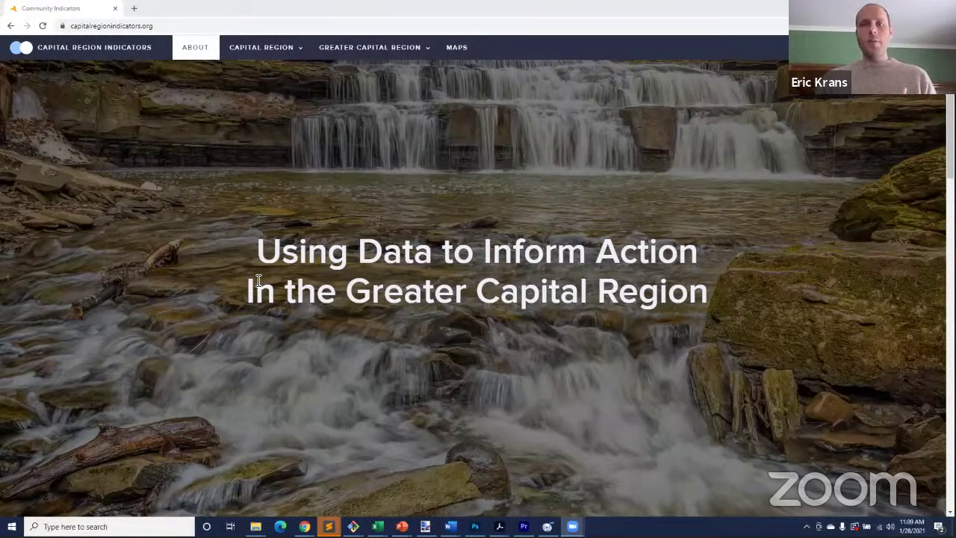
Read through the About page's feedback, smartphone, suggested web browser, and mission and purpose sections, and return to the page's start.
scroll(258, 284, down, 5)
scroll(164, 297, down, 3)
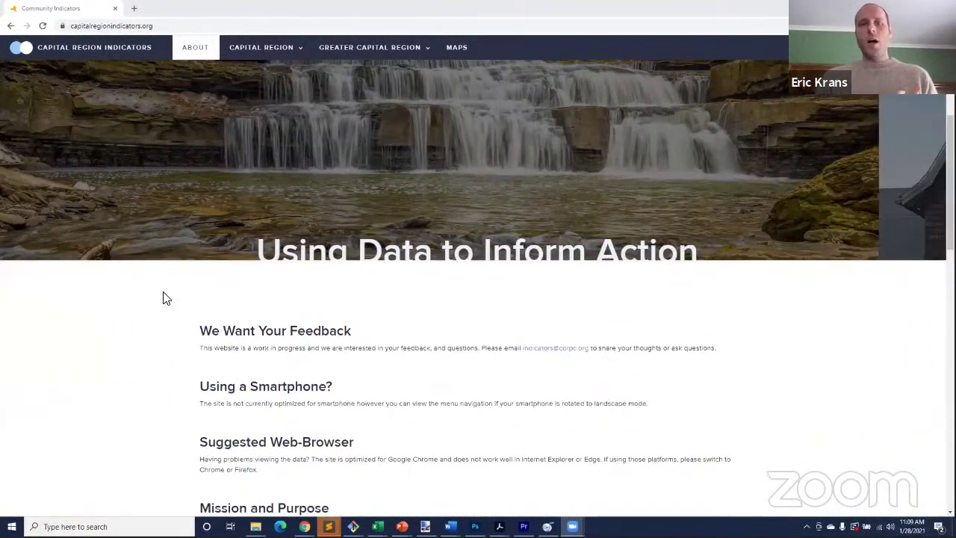
scroll(165, 297, down, 1)
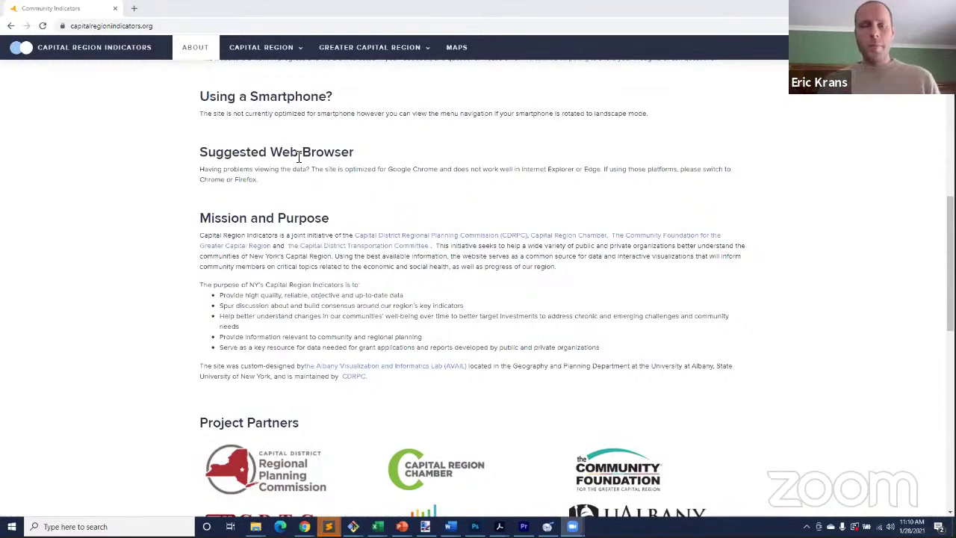
scroll(213, 239, up, 1)
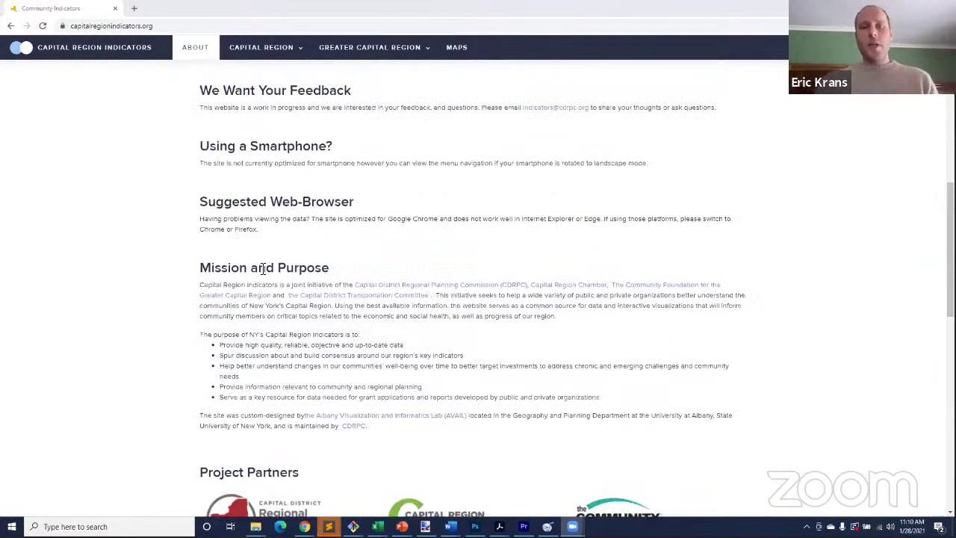
scroll(250, 272, up, 2)
scroll(239, 310, down, 1)
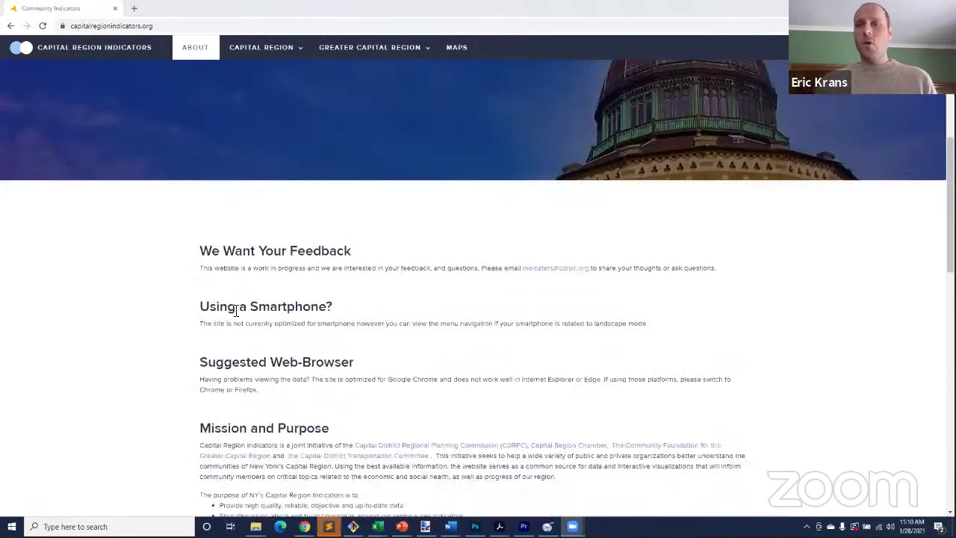
scroll(246, 299, down, 1)
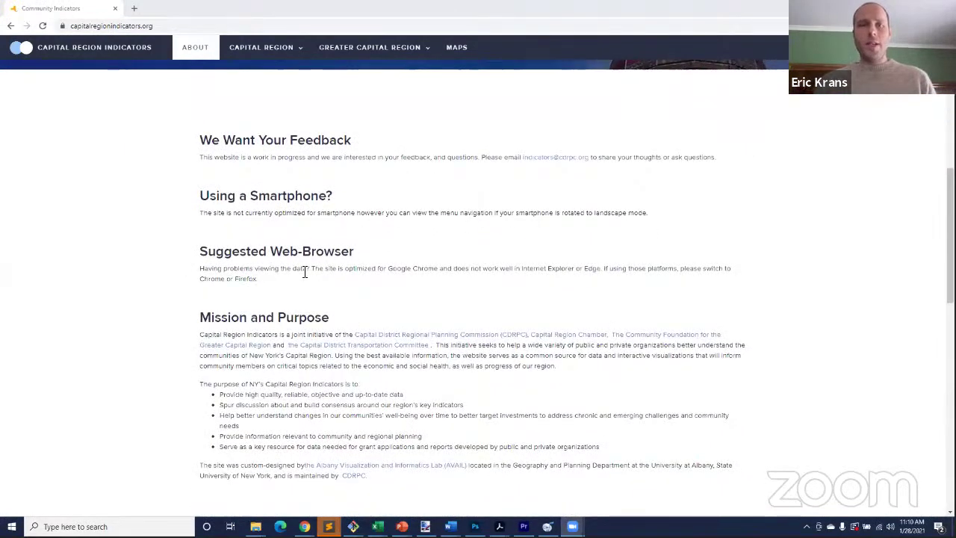
scroll(304, 273, up, 1)
scroll(304, 274, up, 1)
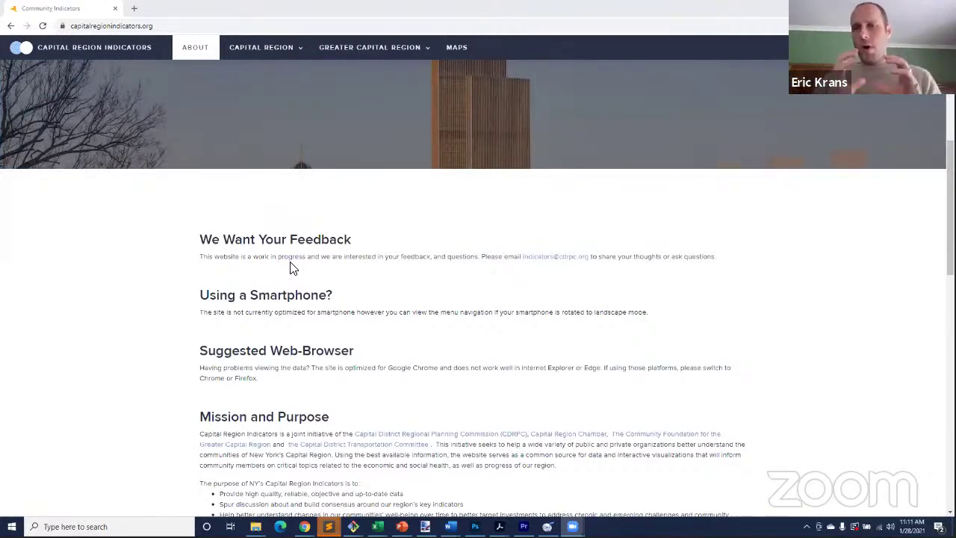
scroll(313, 275, up, 4)
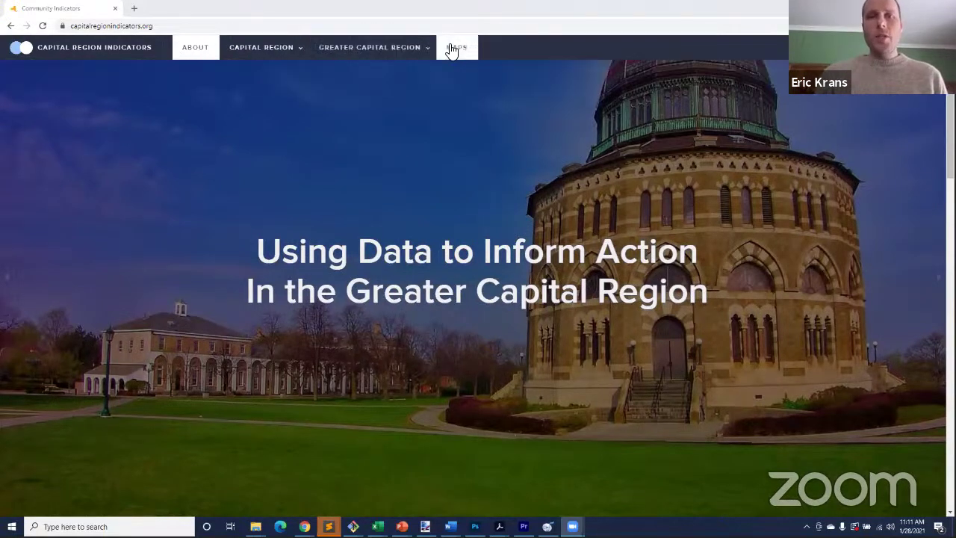
Review the counties and municipalities listed for the Capital Region and Greater Capital Region, and open the Capital Region profile.
mouse_move(319, 62)
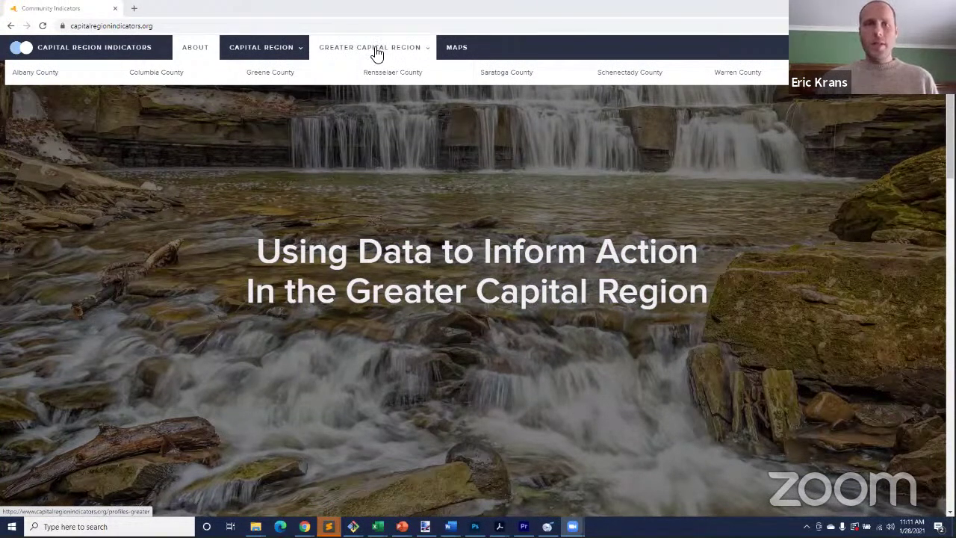
mouse_move(254, 50)
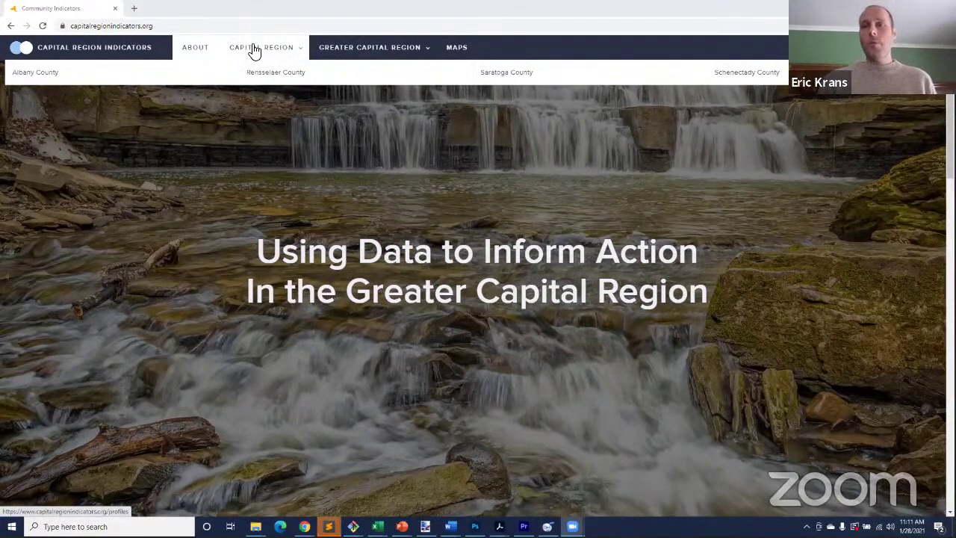
mouse_move(354, 44)
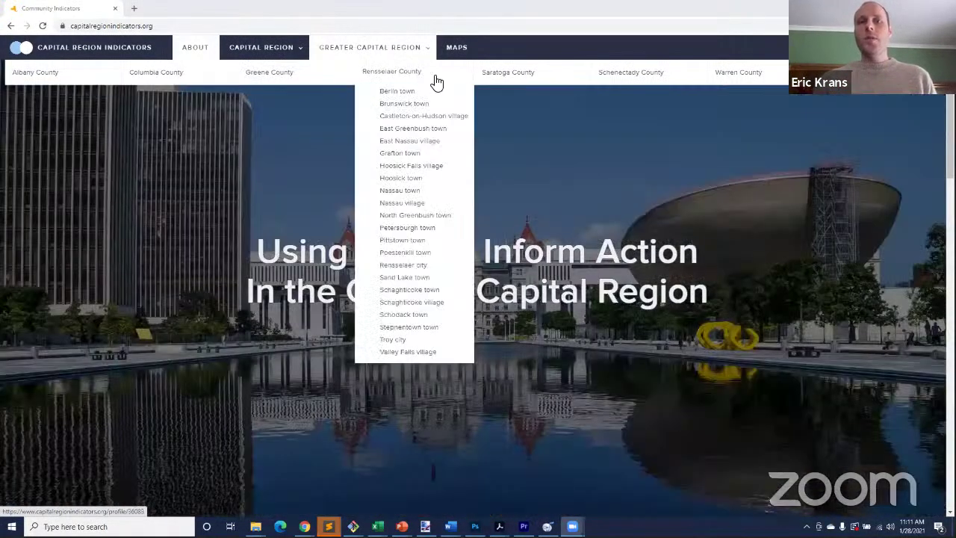
mouse_move(490, 80)
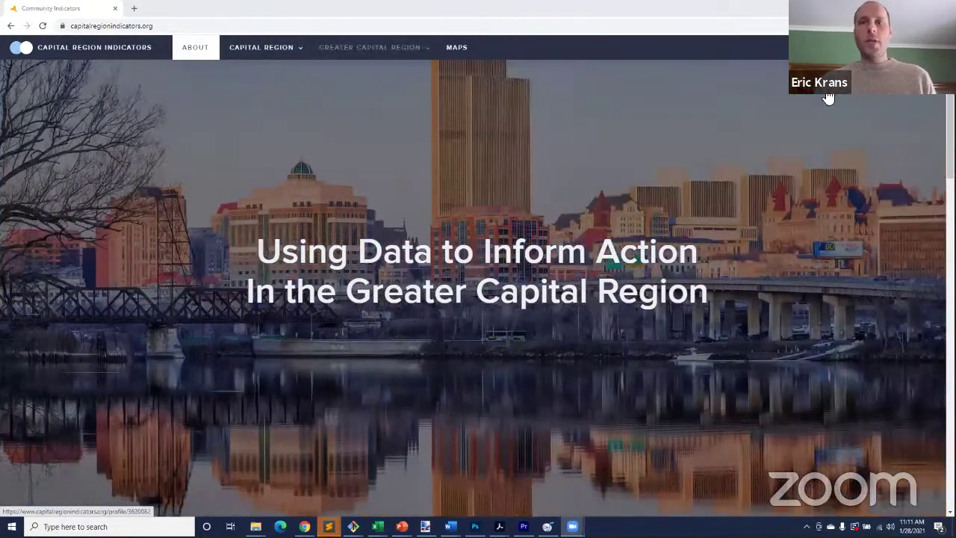
mouse_move(717, 80)
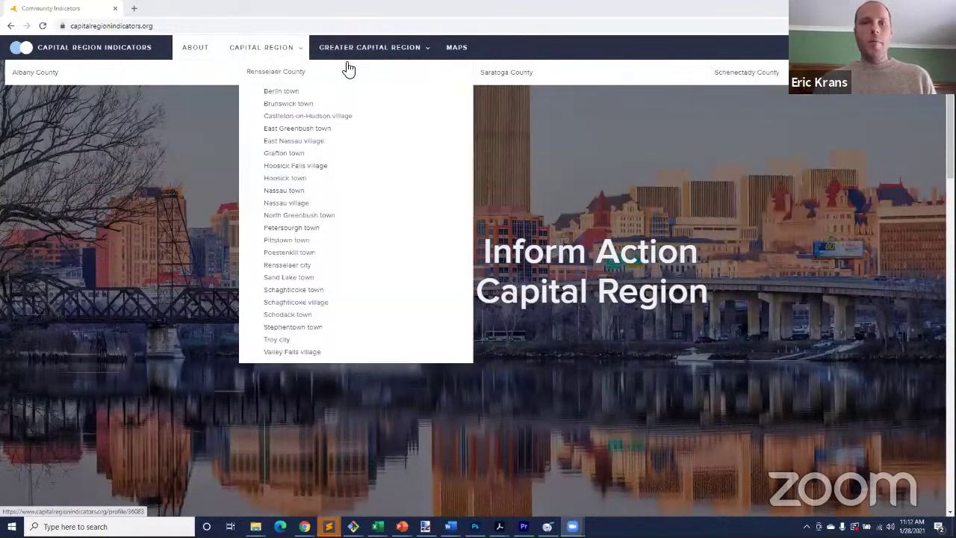
mouse_move(428, 74)
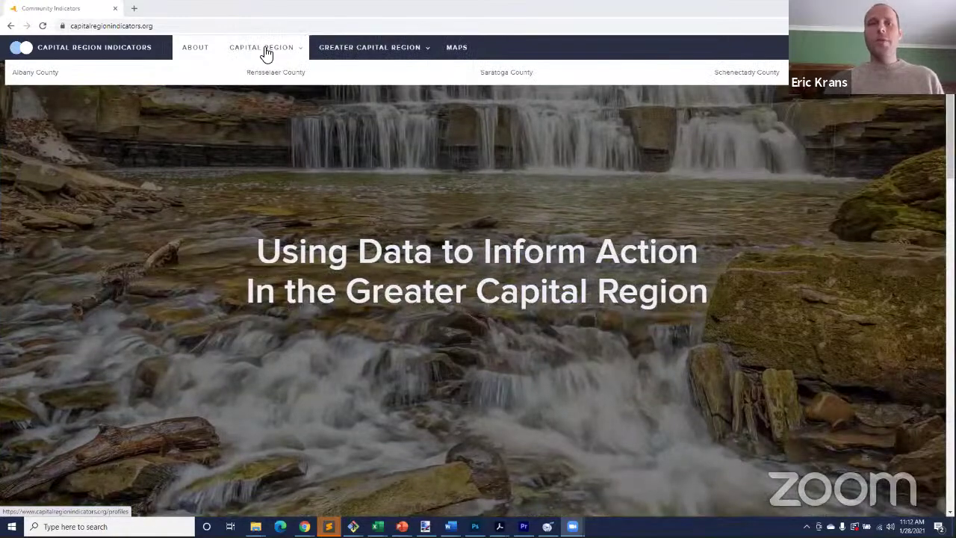
click(267, 49)
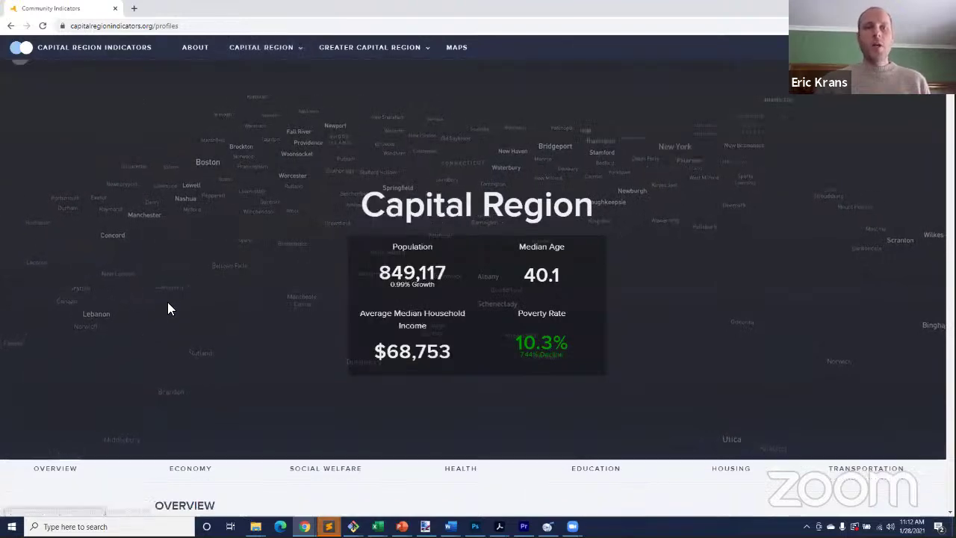
Look through the Capital Region profile's indicator charts from the Overview section through Economy, Social Welfare and Health to Education.
scroll(167, 302, down, 2)
scroll(136, 337, down, 5)
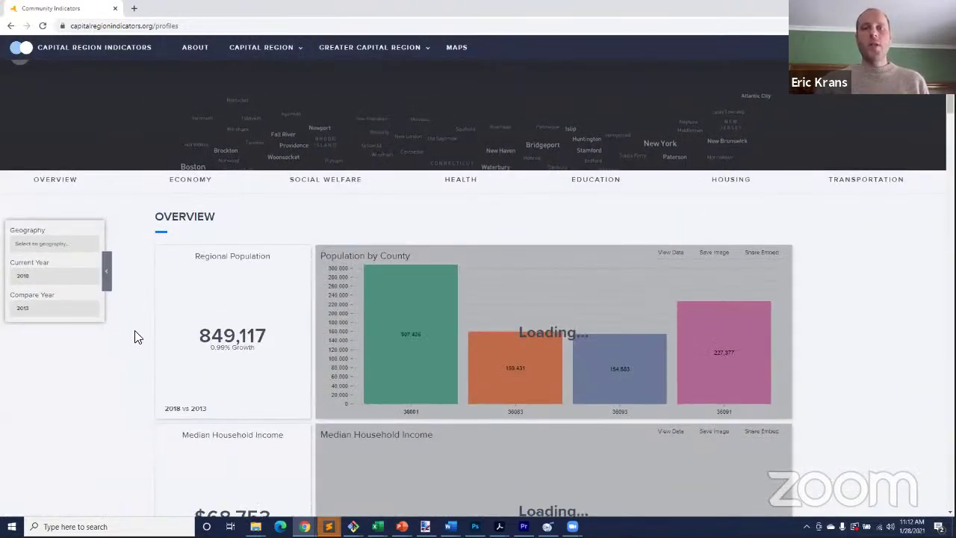
scroll(136, 337, down, 2)
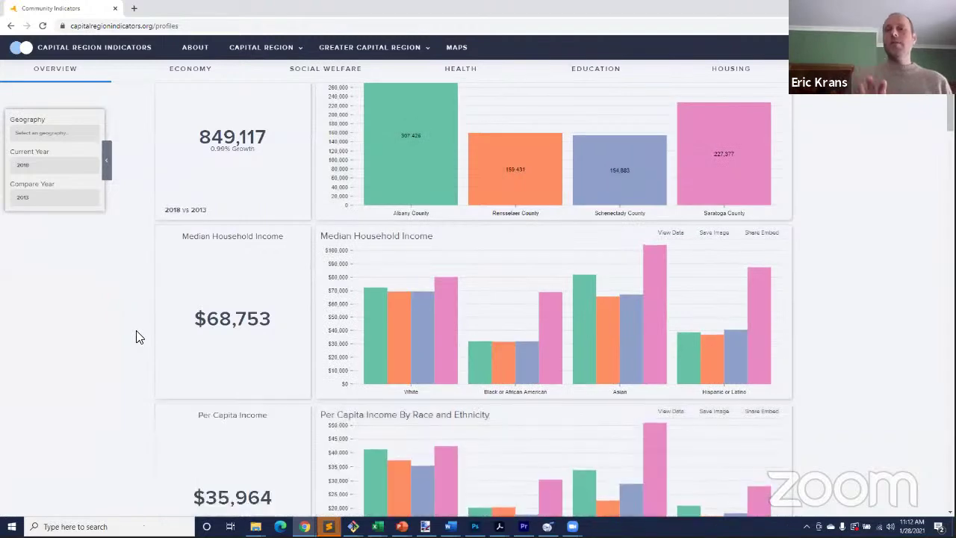
scroll(136, 336, down, 3)
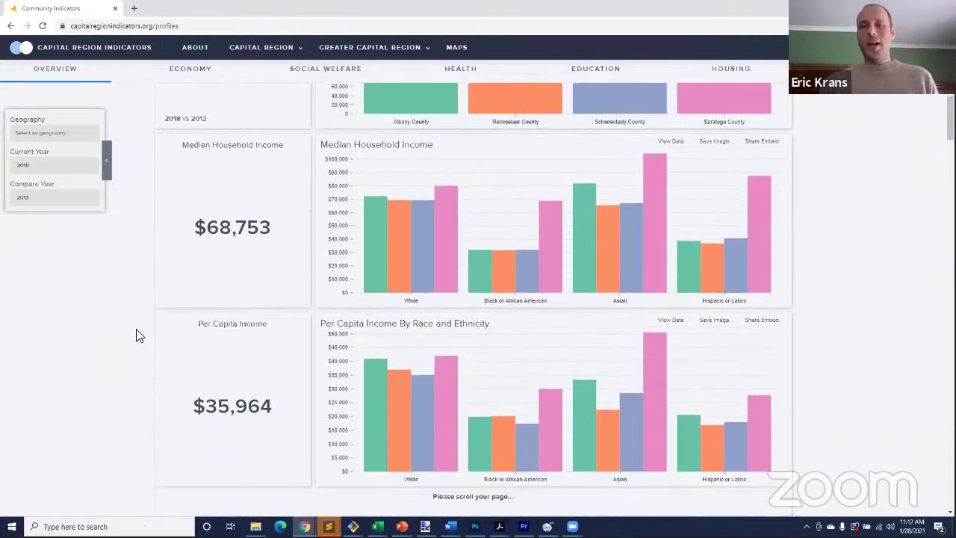
scroll(136, 337, down, 6)
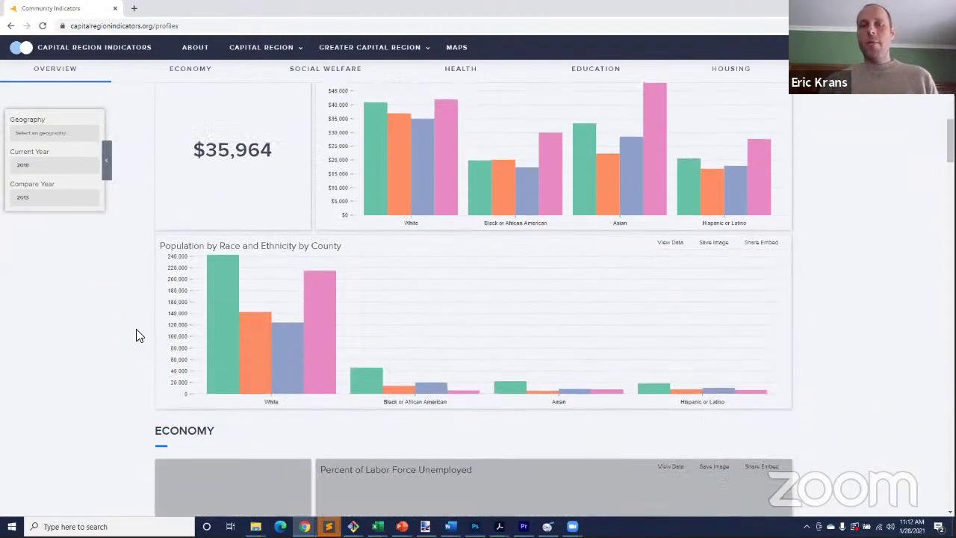
scroll(136, 337, down, 4)
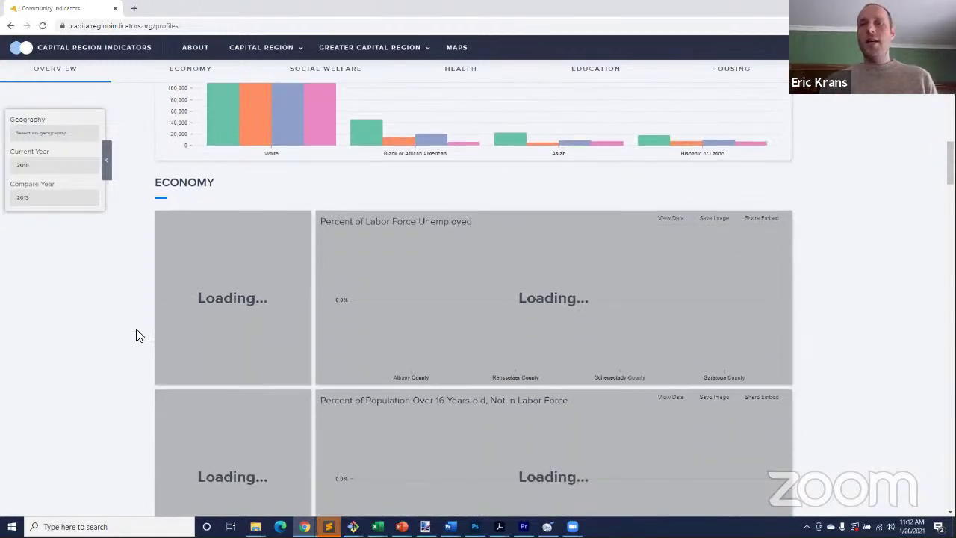
scroll(136, 336, down, 3)
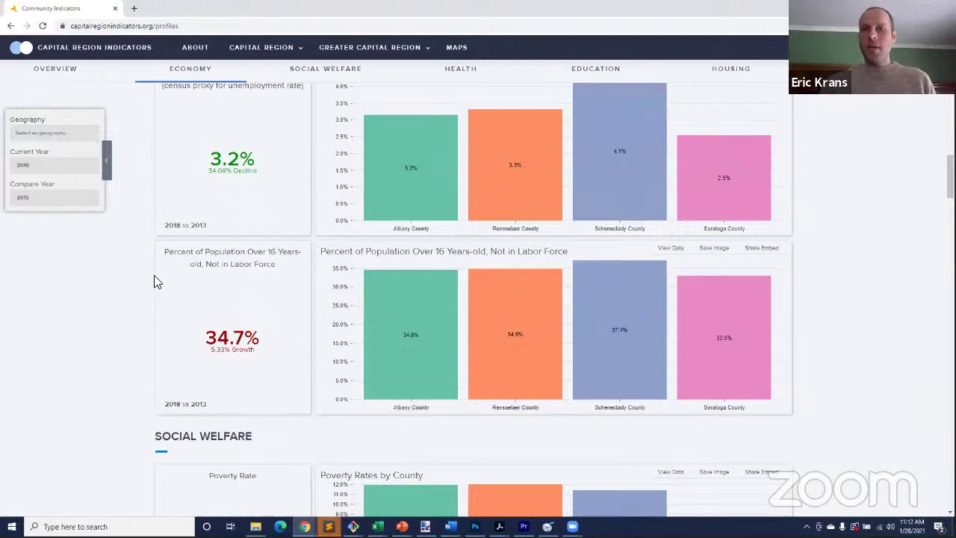
scroll(154, 281, down, 6)
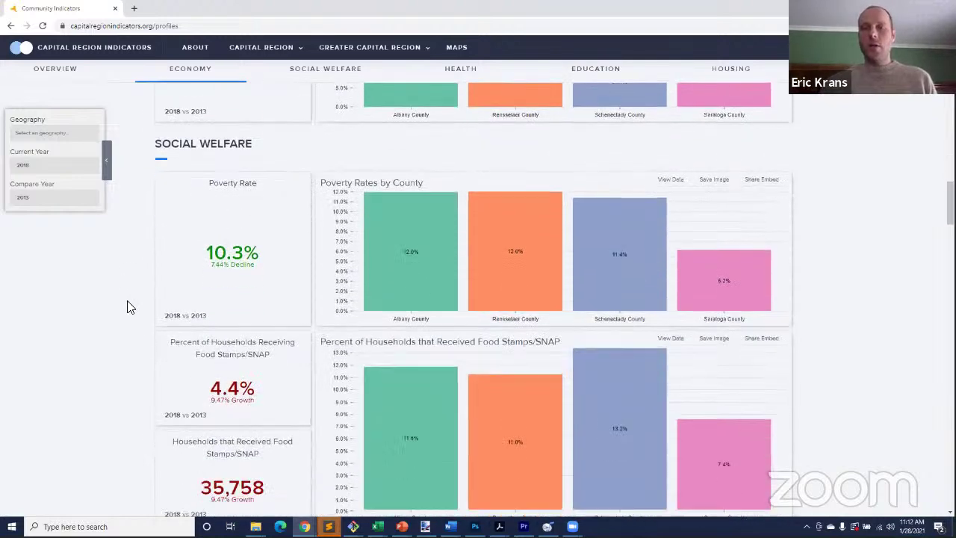
scroll(127, 306, down, 7)
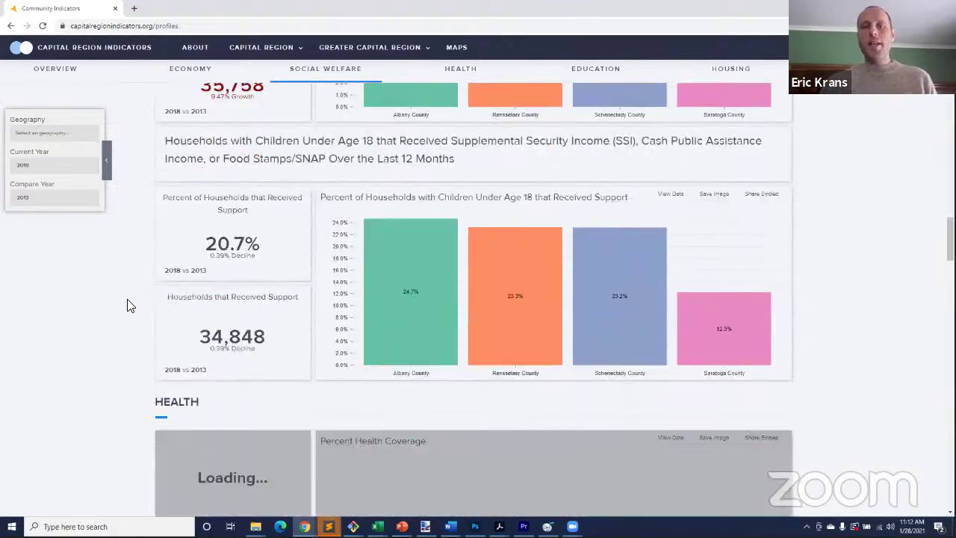
scroll(129, 302, down, 5)
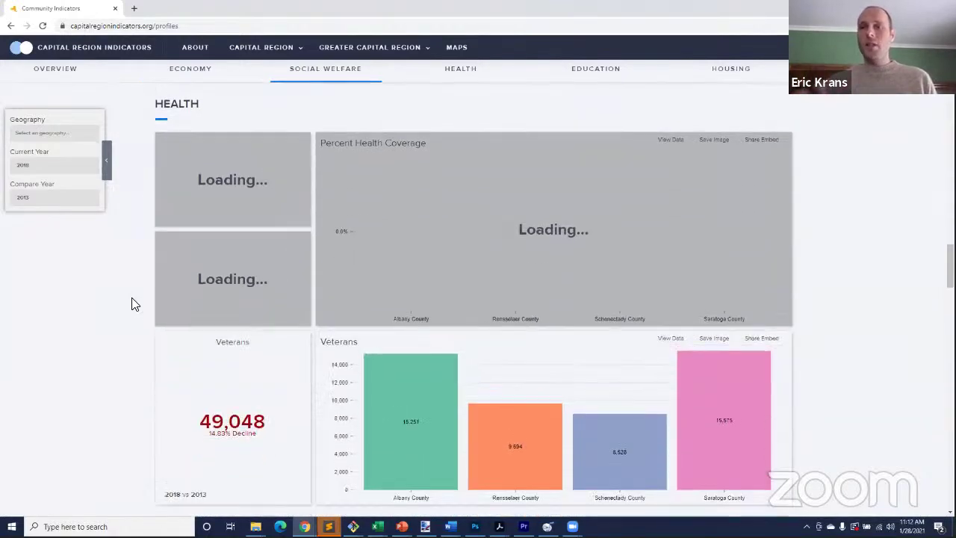
scroll(131, 302, down, 4)
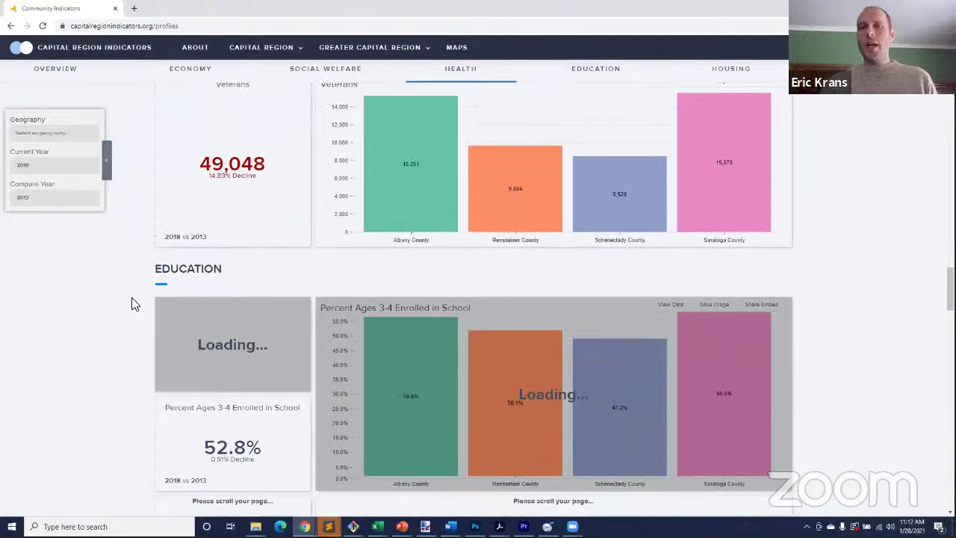
Look back over the Health and Social Welfare indicators and return to the profile's Overview section.
scroll(133, 304, up, 4)
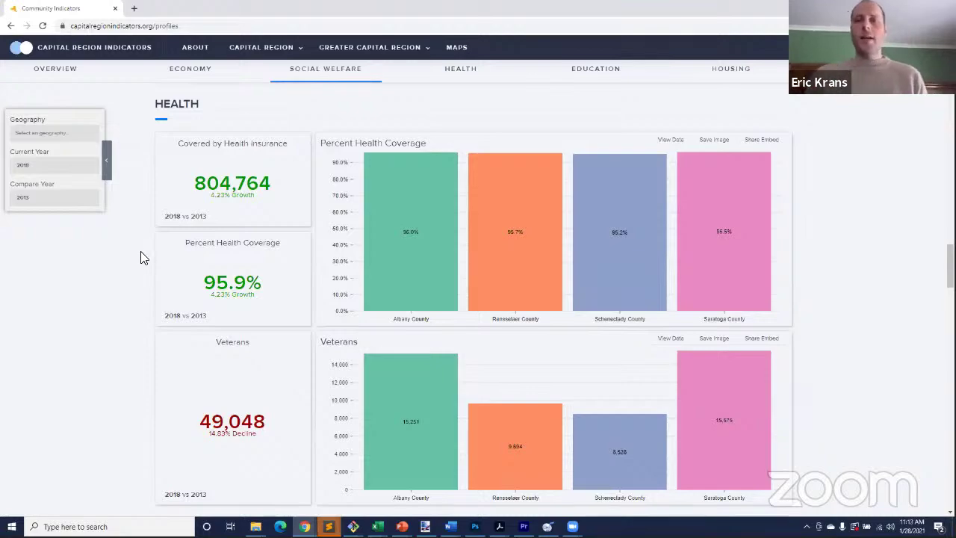
scroll(142, 254, down, 1)
scroll(143, 253, up, 5)
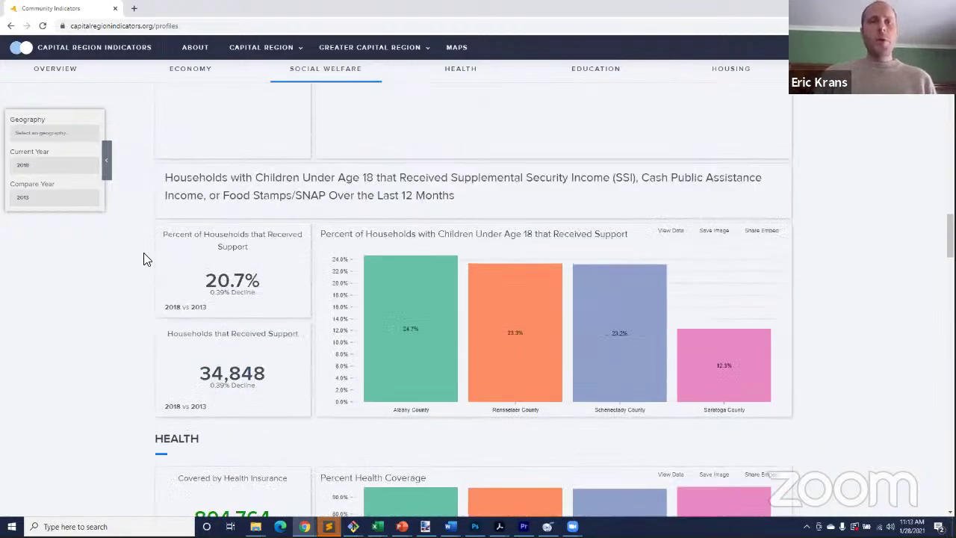
scroll(144, 253, up, 15)
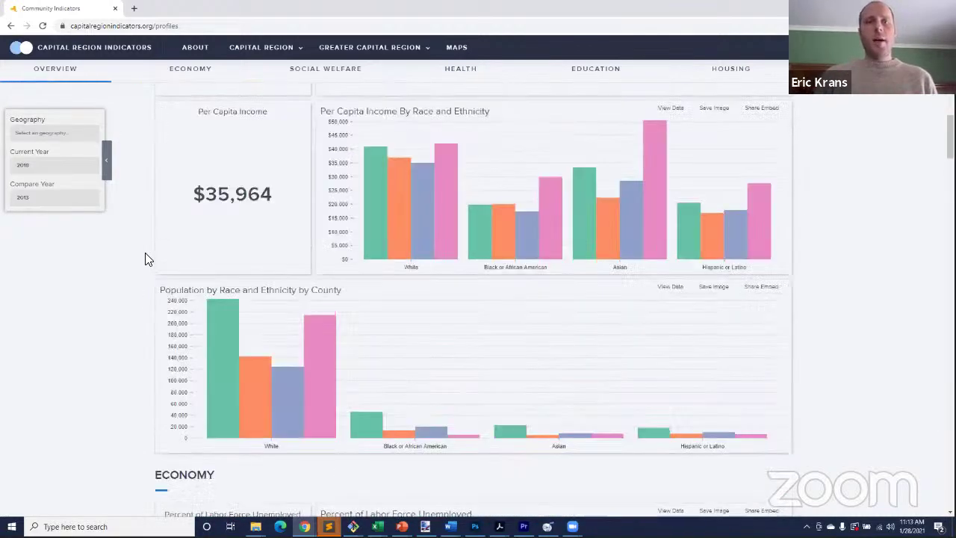
scroll(145, 258, up, 10)
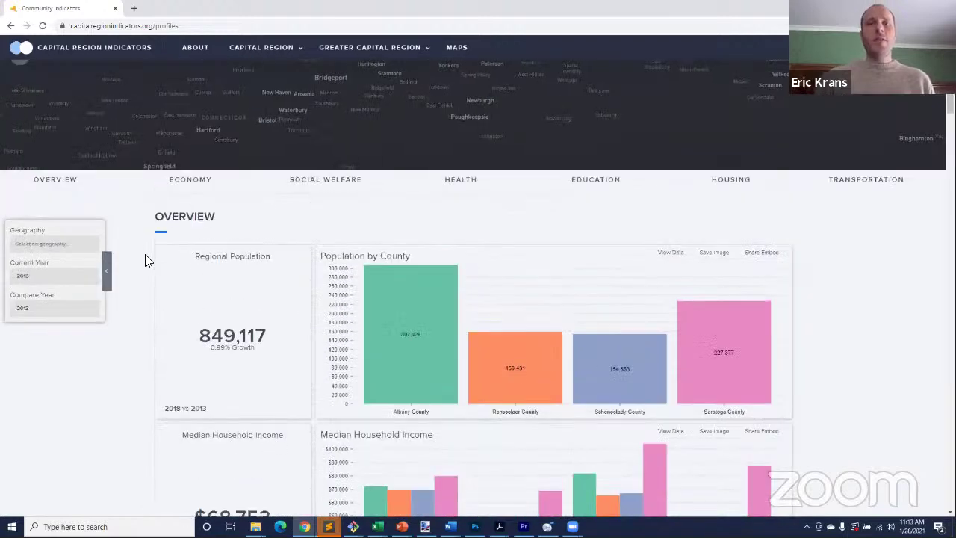
scroll(146, 260, down, 1)
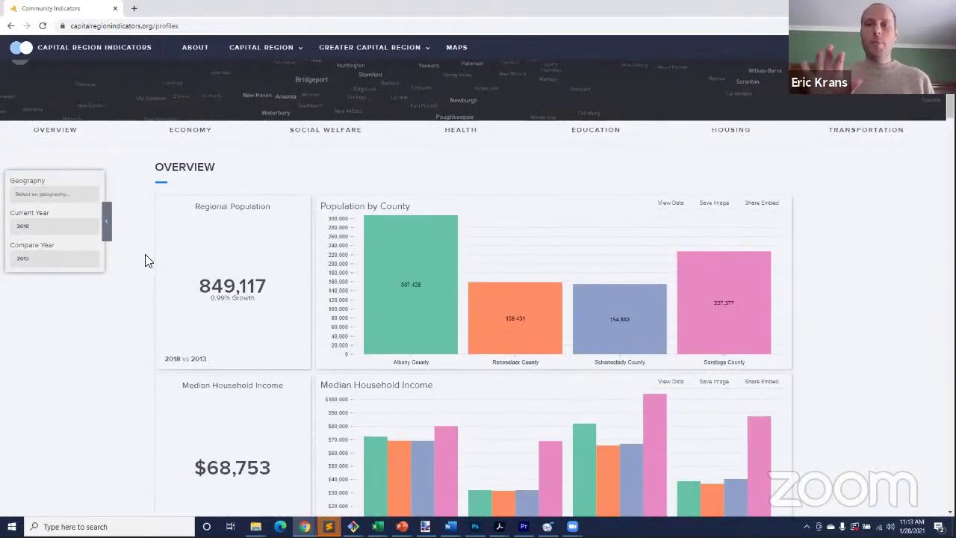
Examine the Population by County chart and highlight the Regional Population and Median Household Income figures in the Overview section.
mouse_move(384, 325)
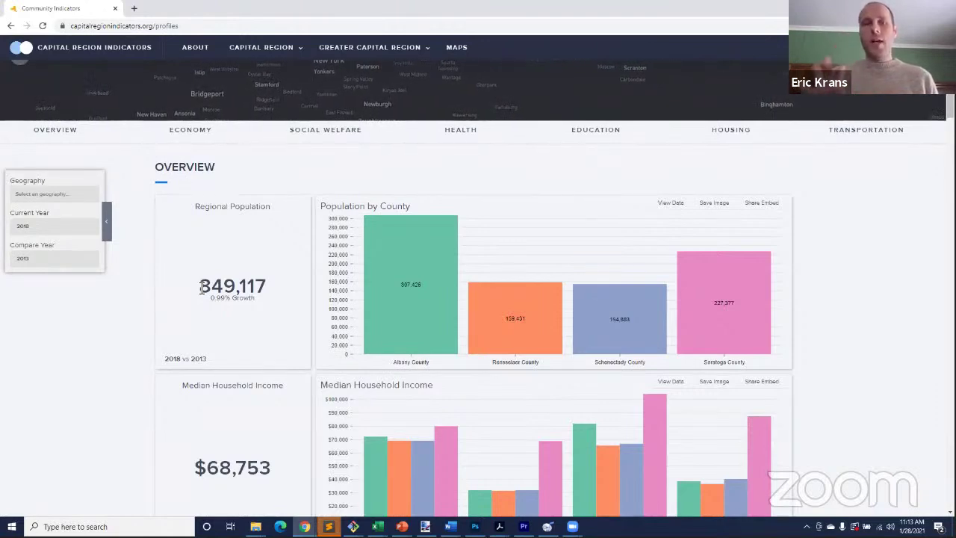
drag(201, 288, 272, 291)
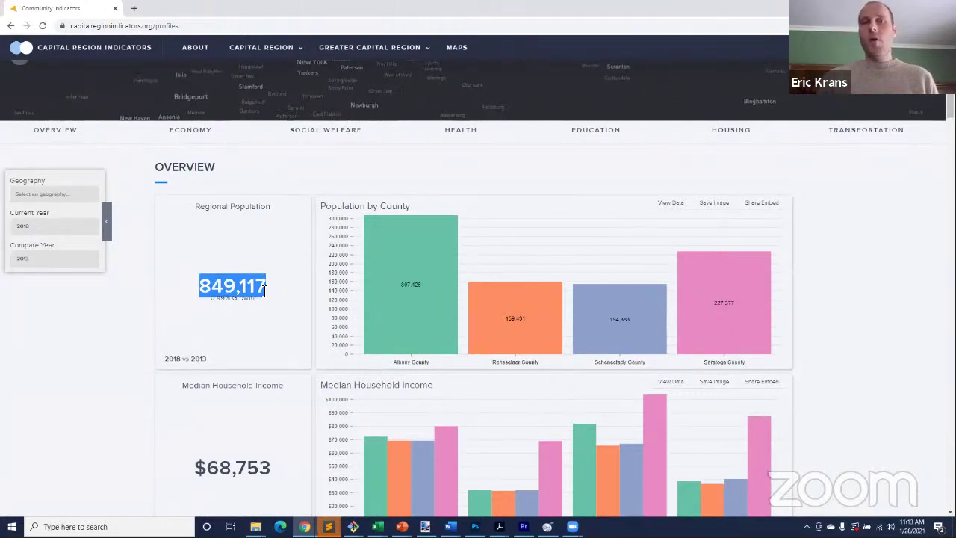
scroll(261, 362, down, 2)
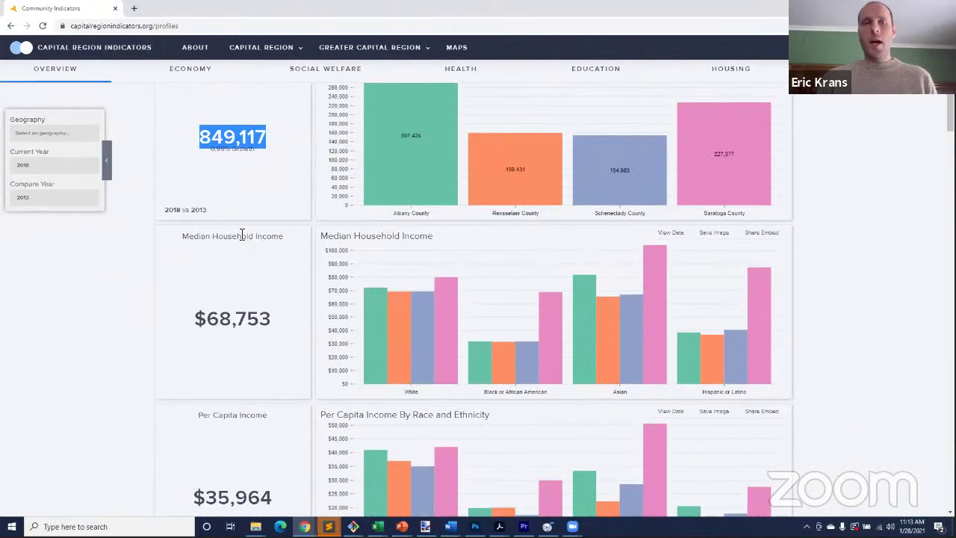
click(246, 319)
double_click(230, 320)
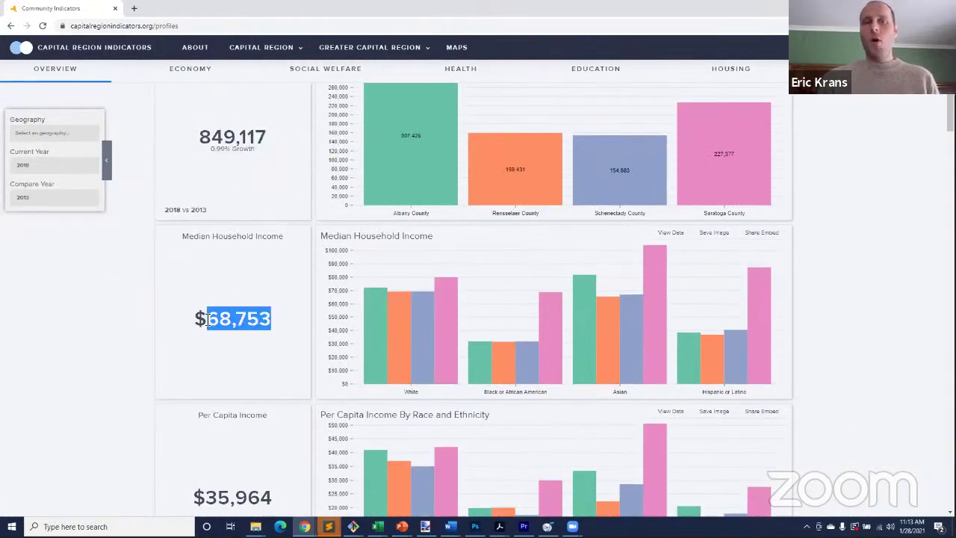
Examine the Per Capita Income and the Population by Race and Ethnicity by County charts.
scroll(250, 283, down, 1)
scroll(249, 282, down, 4)
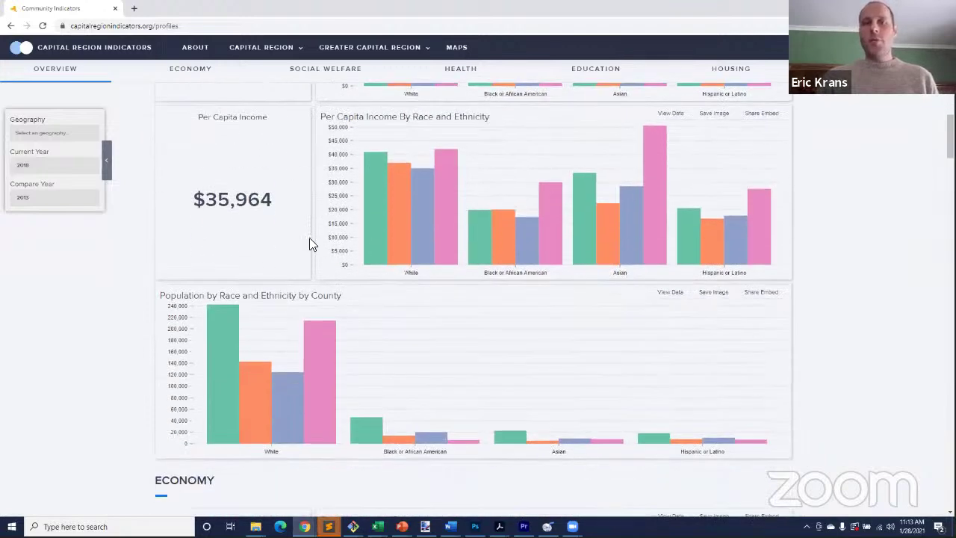
scroll(232, 363, down, 1)
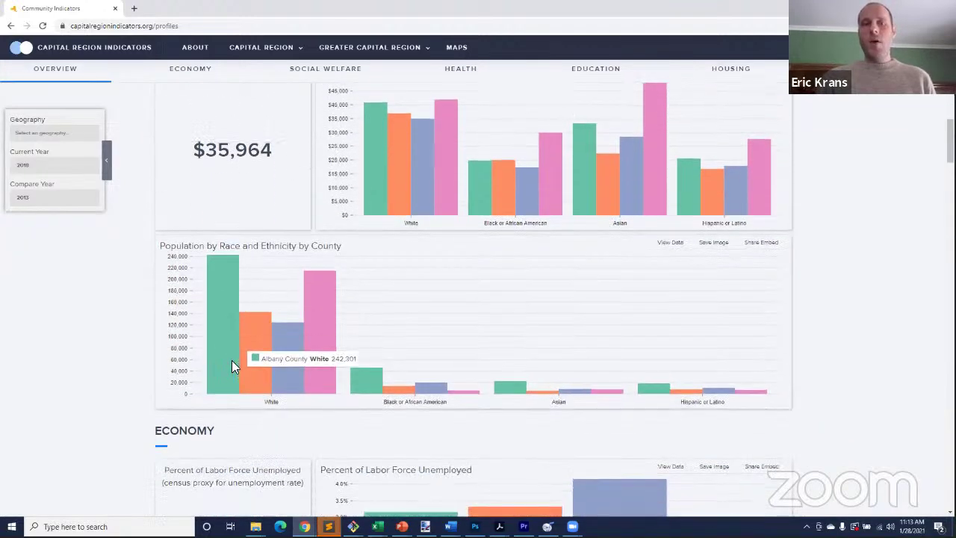
Look back over the Overview section's income and race charts up to the Population by County chart.
scroll(271, 286, down, 3)
scroll(247, 278, up, 1)
scroll(228, 207, up, 1)
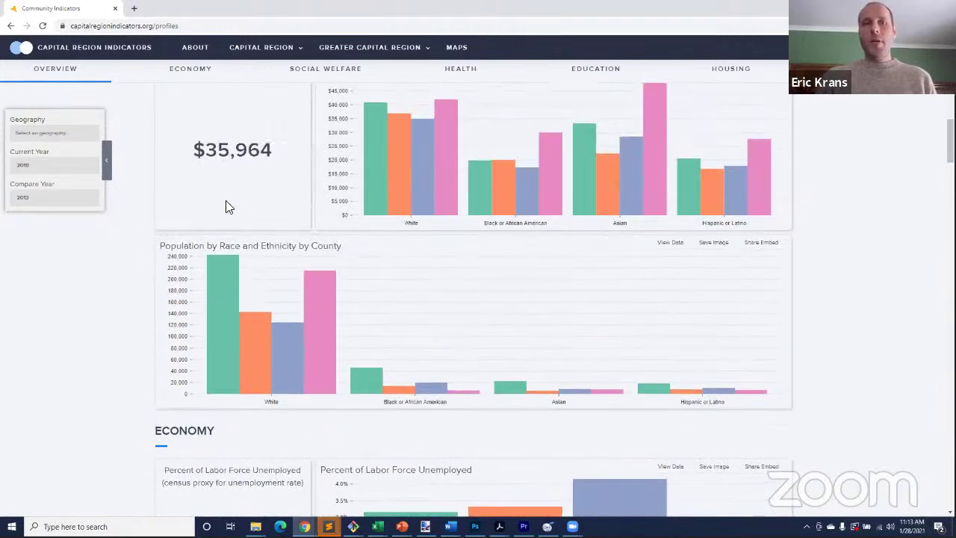
scroll(228, 256, up, 5)
scroll(230, 257, down, 3)
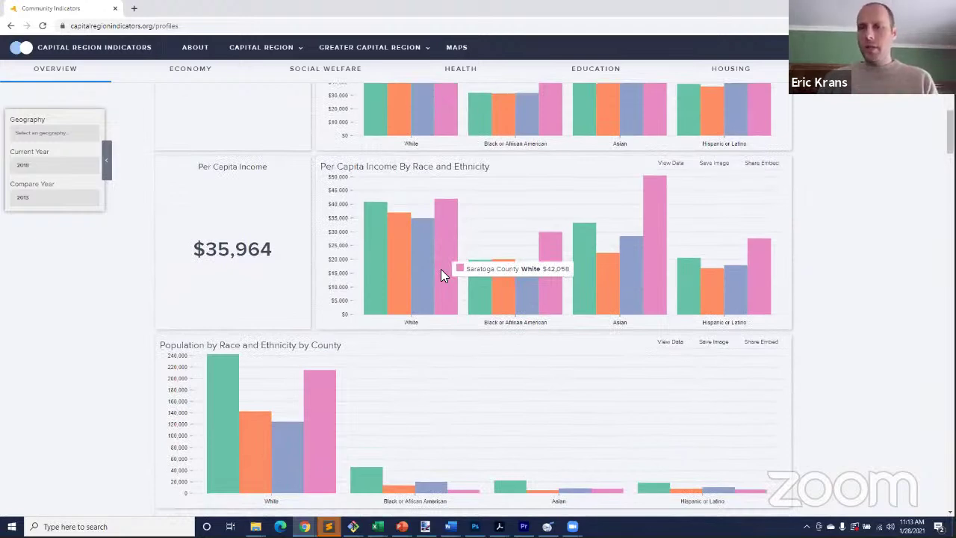
scroll(335, 276, up, 2)
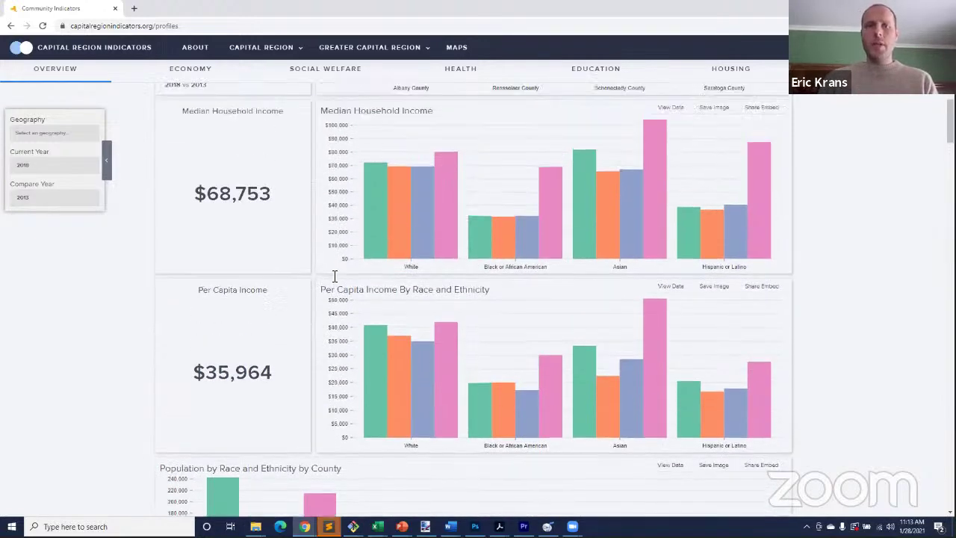
scroll(335, 276, up, 2)
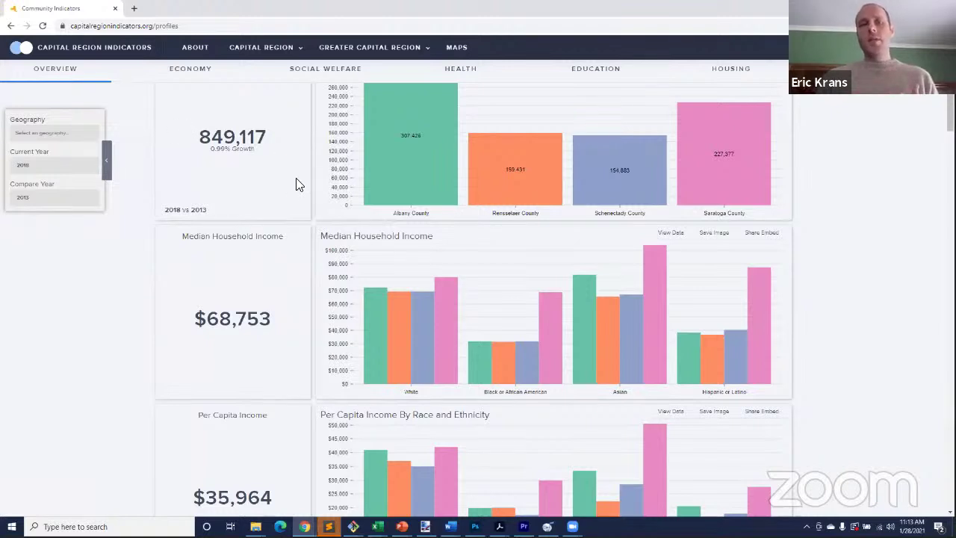
scroll(297, 185, up, 1)
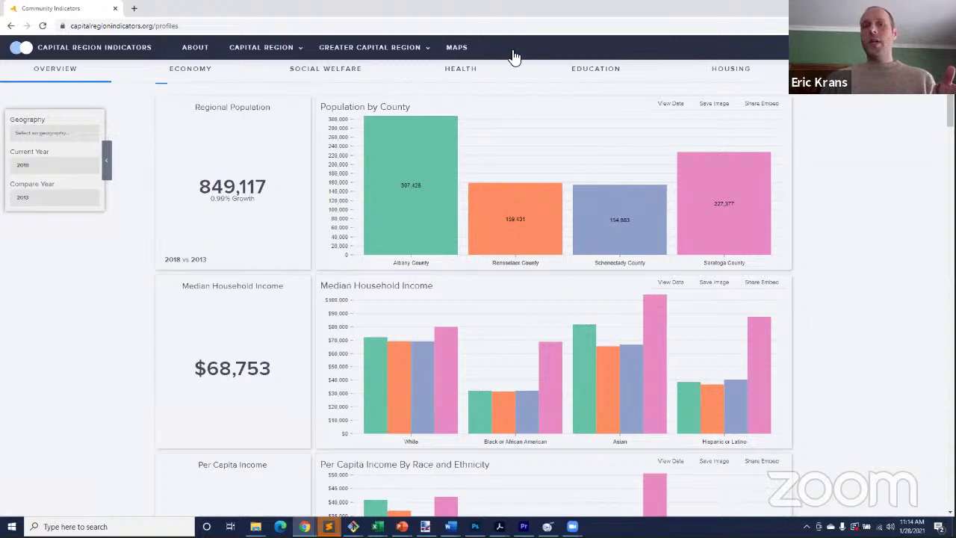
Jump to the Social Welfare and Education sections and look through their indicators, ending at the Health section.
click(346, 73)
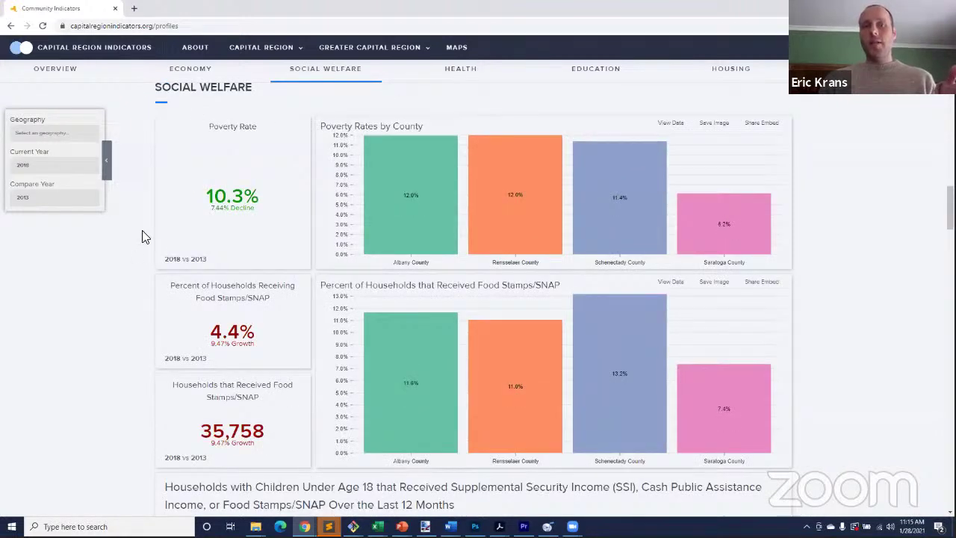
click(620, 71)
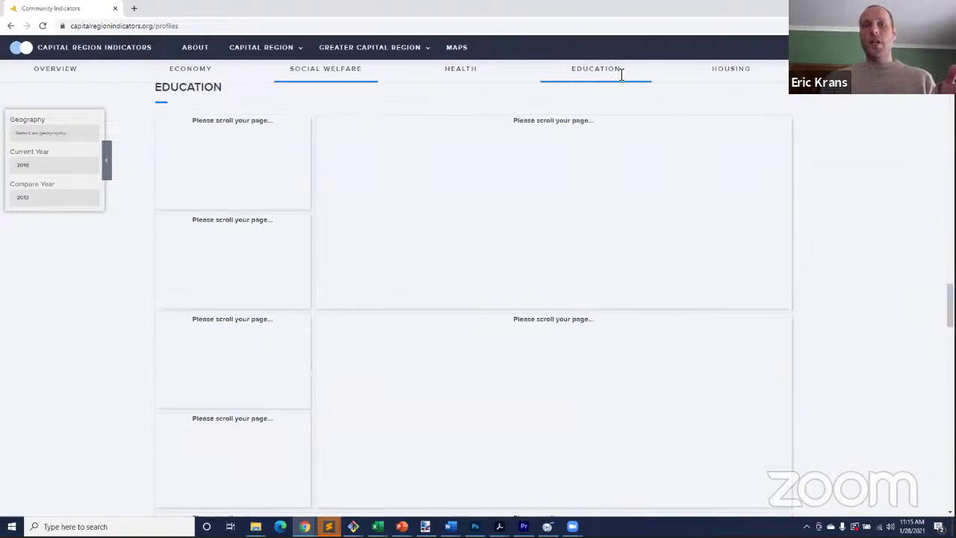
scroll(147, 303, down, 5)
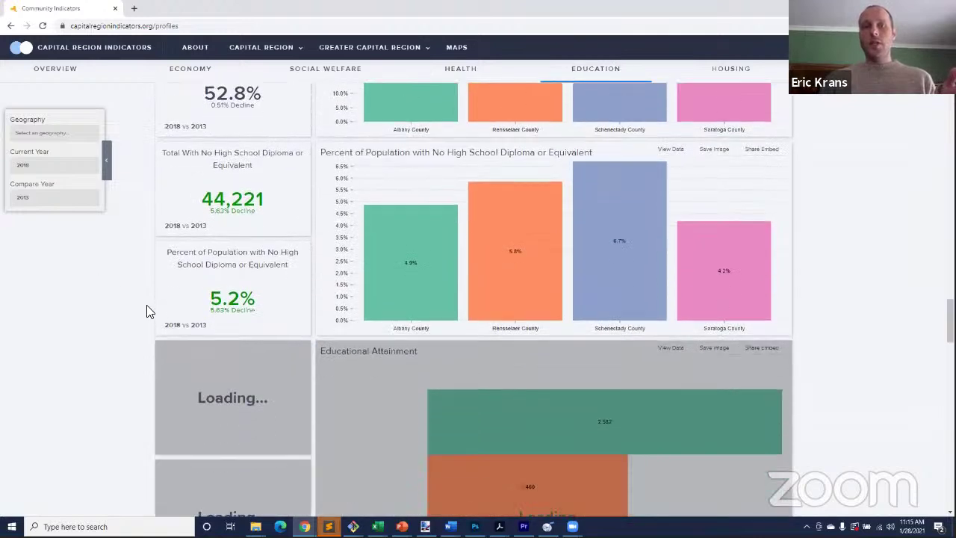
scroll(146, 303, down, 3)
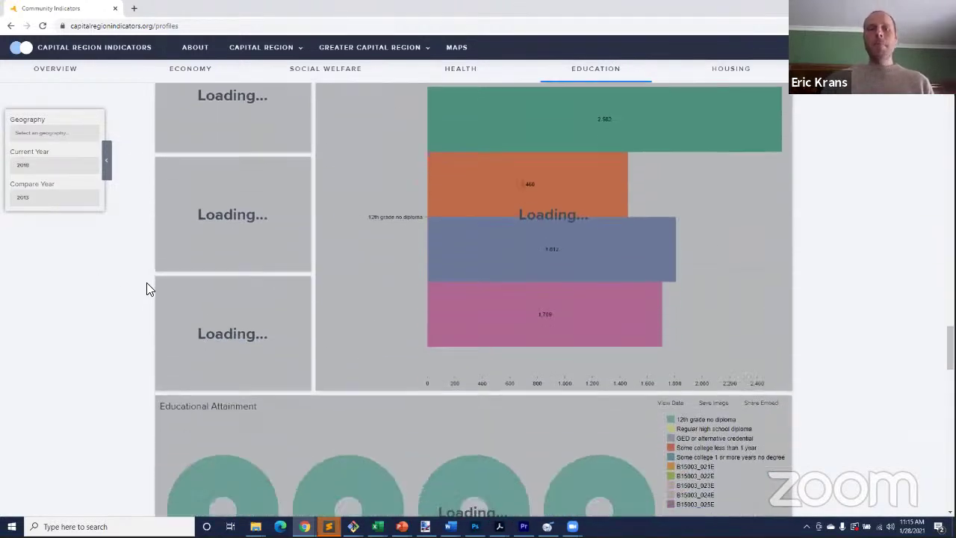
scroll(148, 284, up, 5)
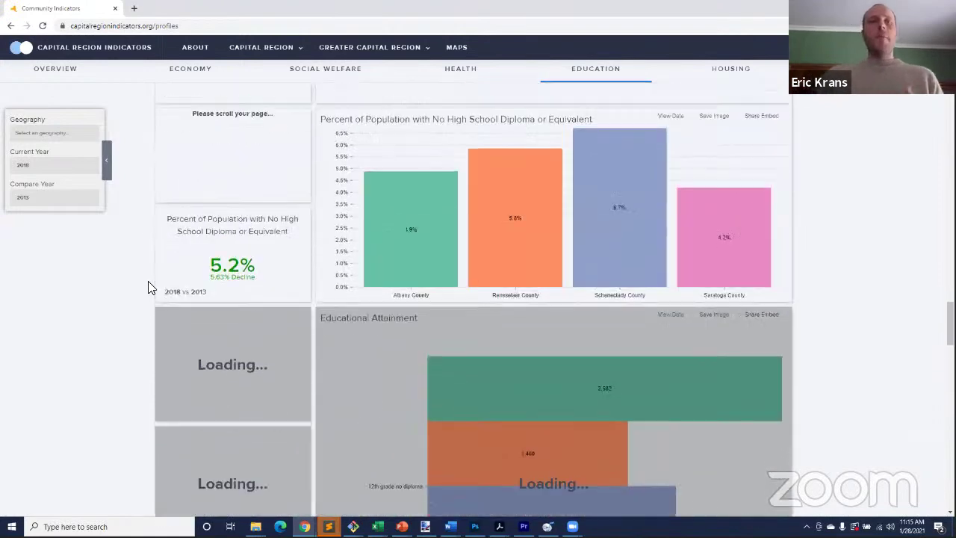
scroll(259, 161, up, 10)
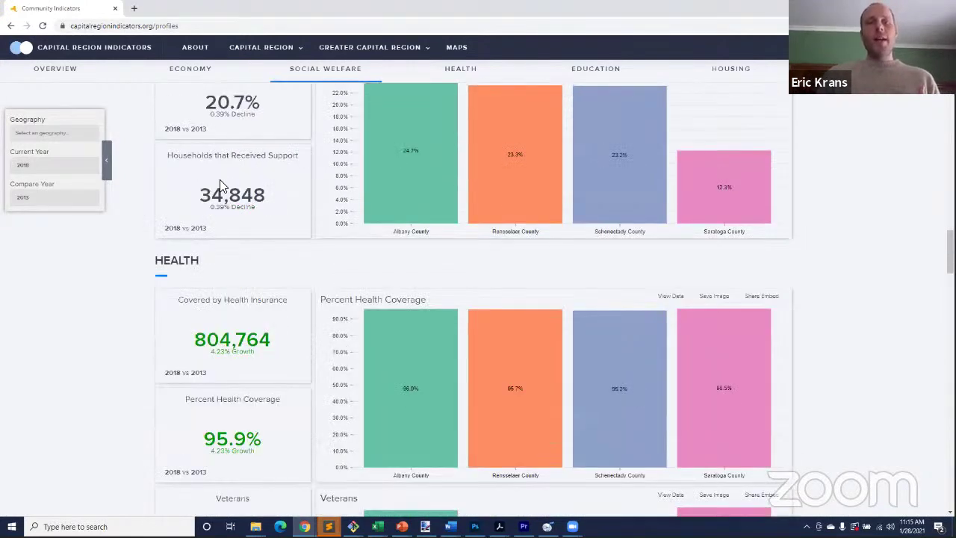
scroll(220, 185, down, 2)
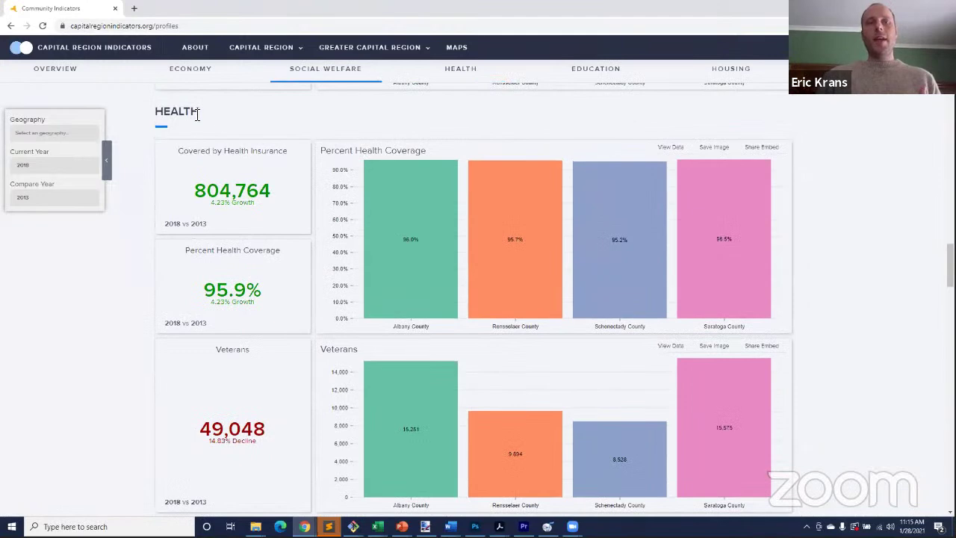
Open the Greater Capital Region profile and view its Health indicators across the eight counties.
mouse_move(341, 42)
mouse_move(481, 75)
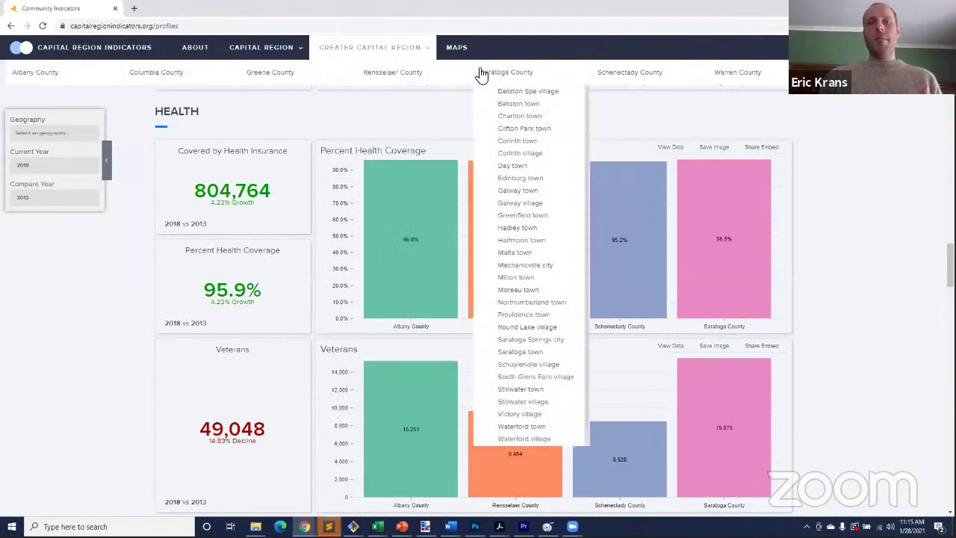
scroll(375, 132, down, 1)
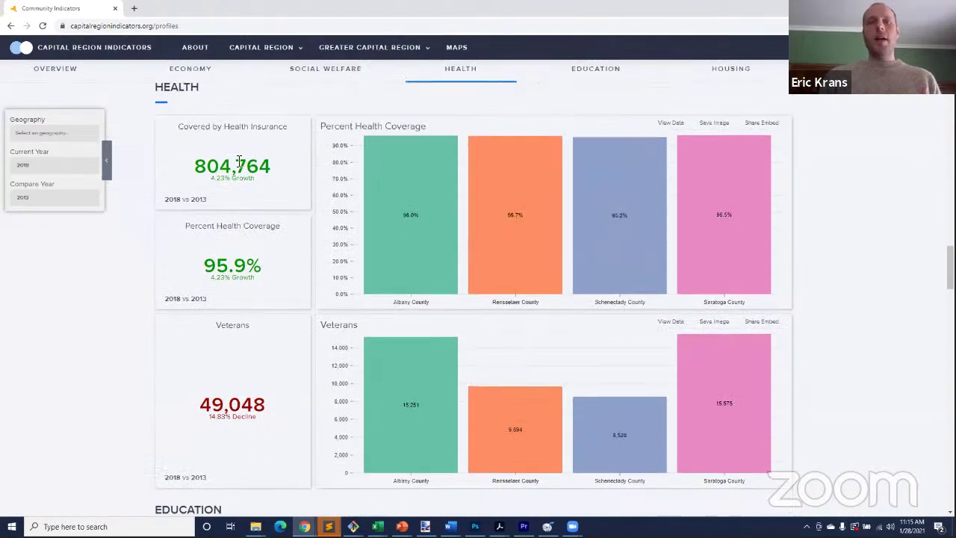
click(383, 49)
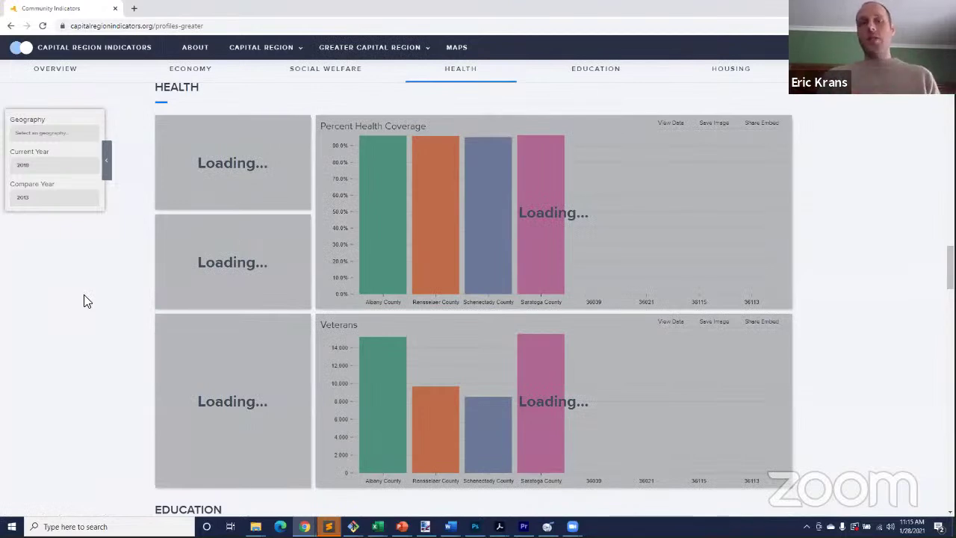
scroll(239, 277, down, 2)
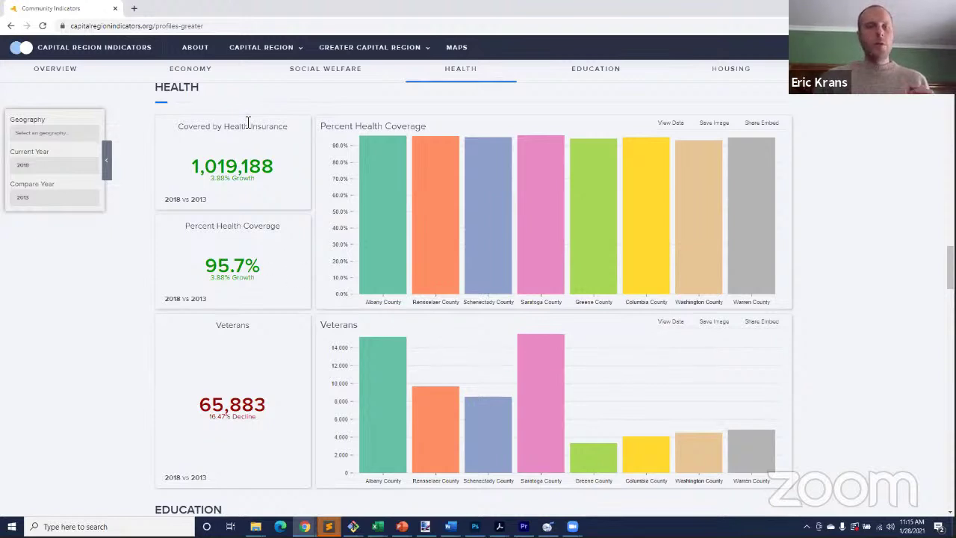
Browse the county and municipality lists for both regions and open the Albany County profile.
mouse_move(256, 70)
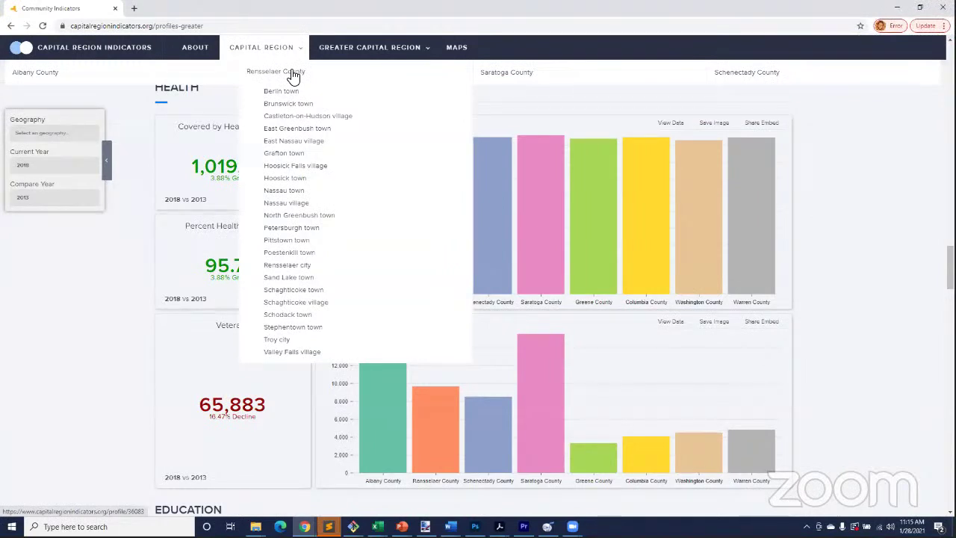
mouse_move(80, 80)
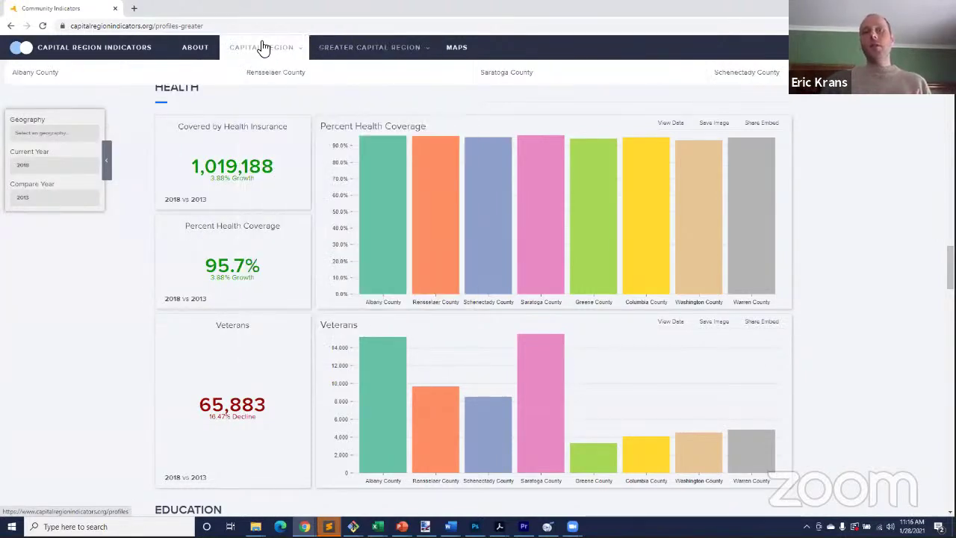
mouse_move(391, 53)
mouse_move(391, 72)
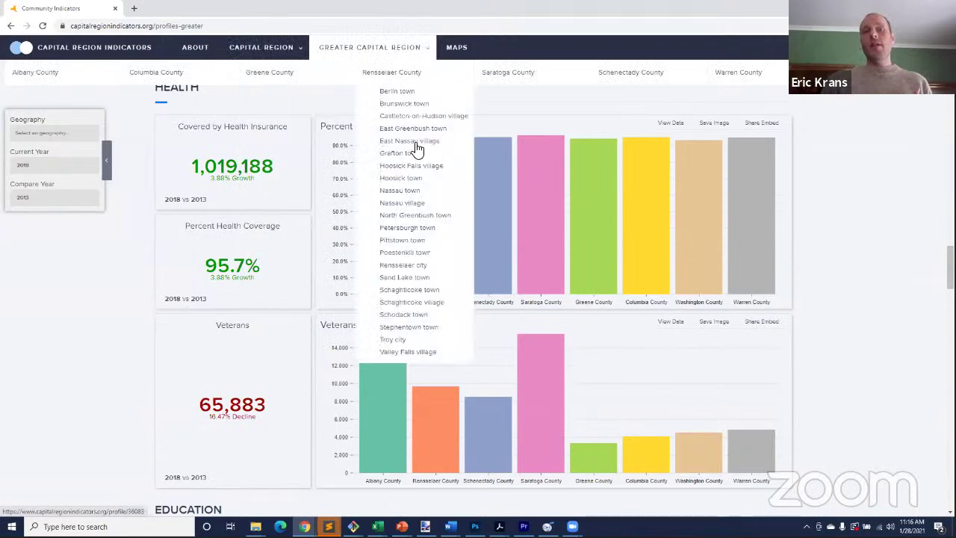
mouse_move(30, 78)
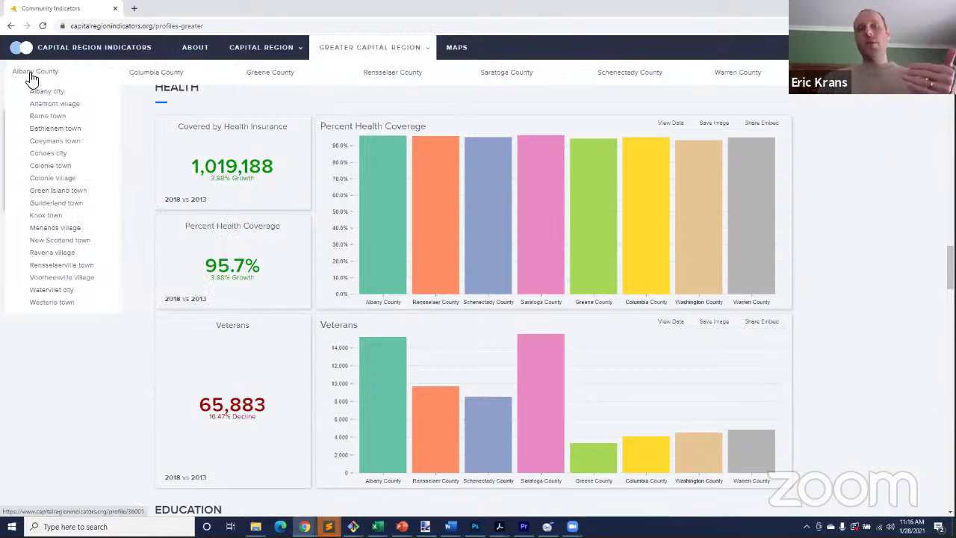
click(32, 74)
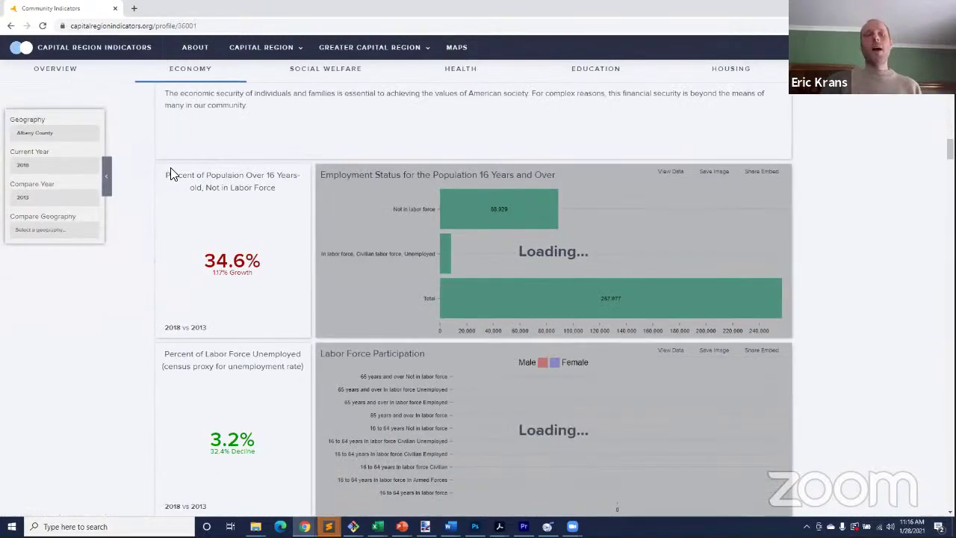
Go to the Albany County profile's Overview and view its headline figures and Population map.
click(79, 69)
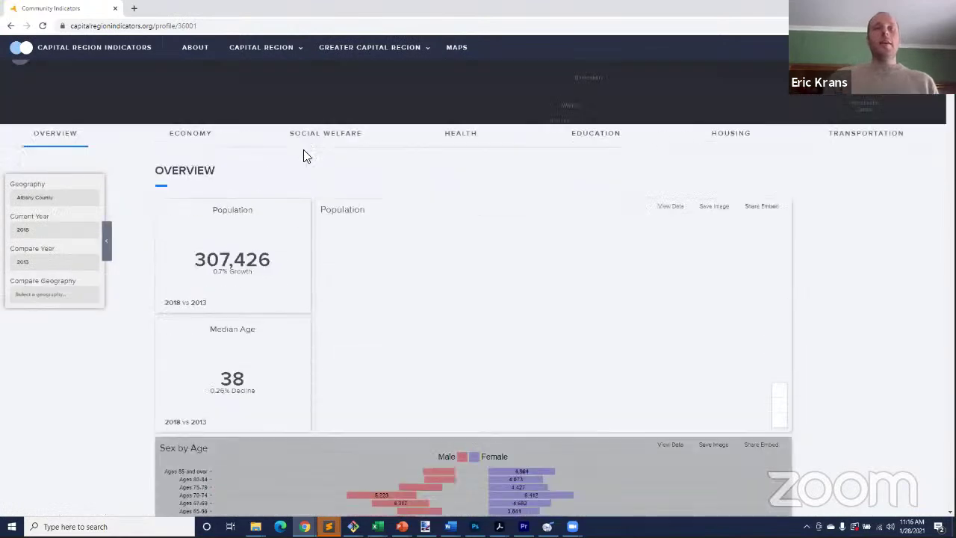
scroll(222, 201, up, 5)
scroll(222, 207, down, 2)
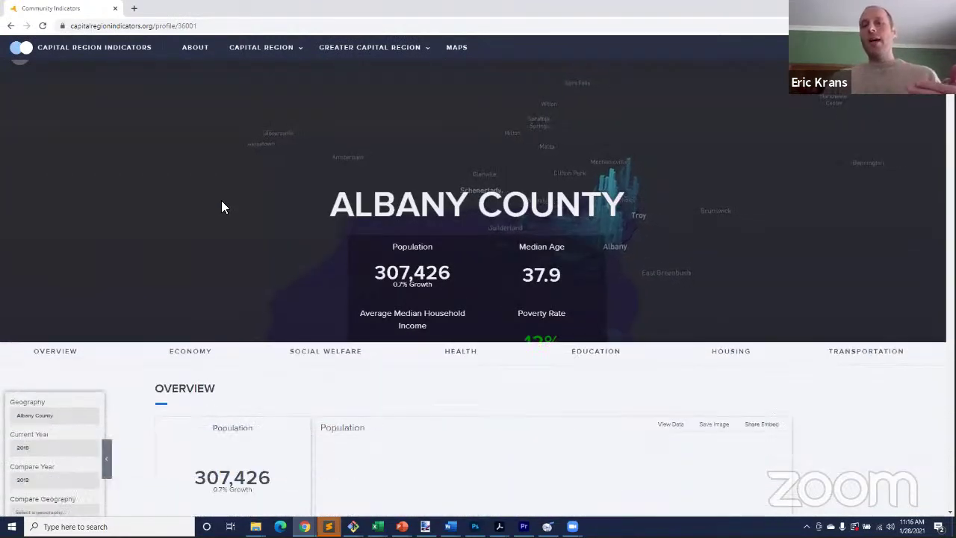
scroll(221, 207, down, 1)
scroll(221, 205, up, 2)
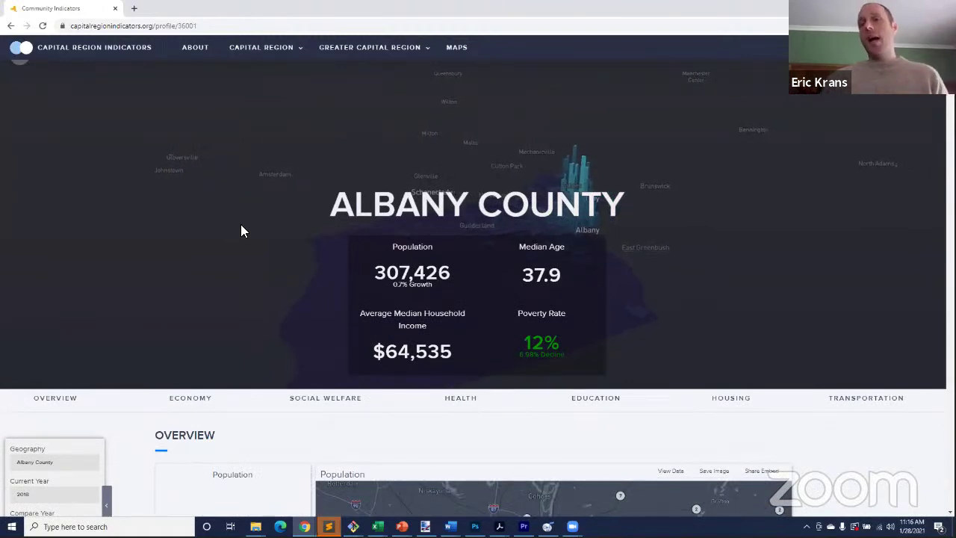
scroll(246, 228, down, 3)
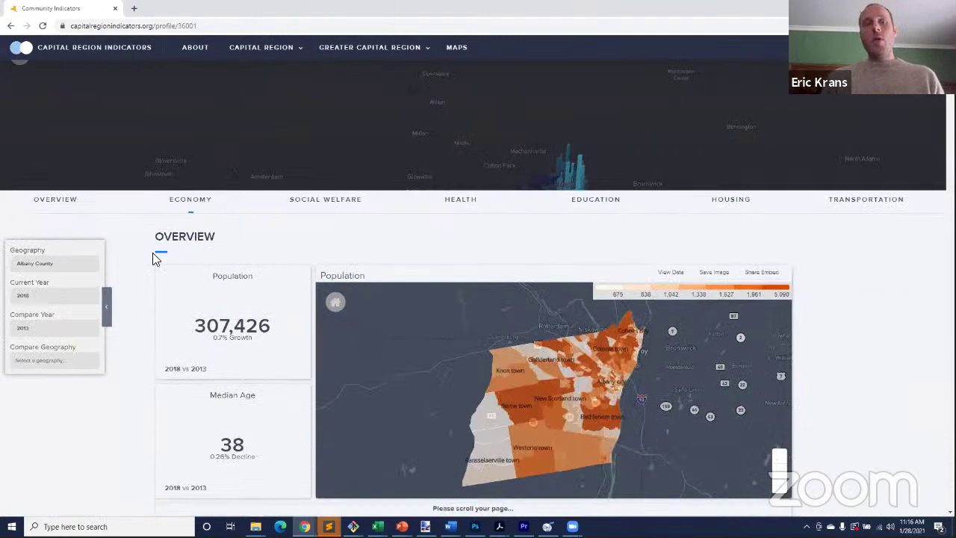
scroll(138, 283, down, 2)
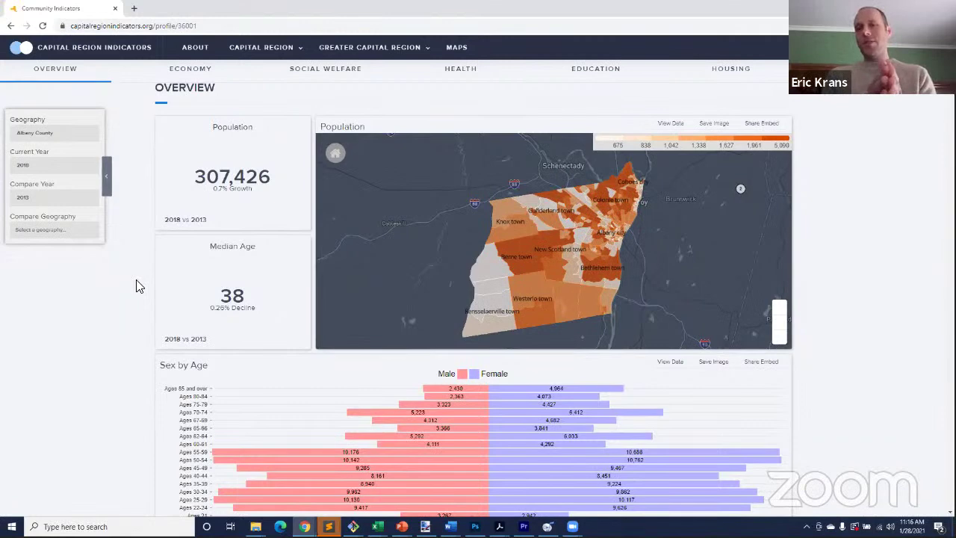
Examine Albany County's Overview charts from Sex by Age through income, poverty and vacant housing to Per Capita Income by race, and scan back.
scroll(116, 320, down, 2)
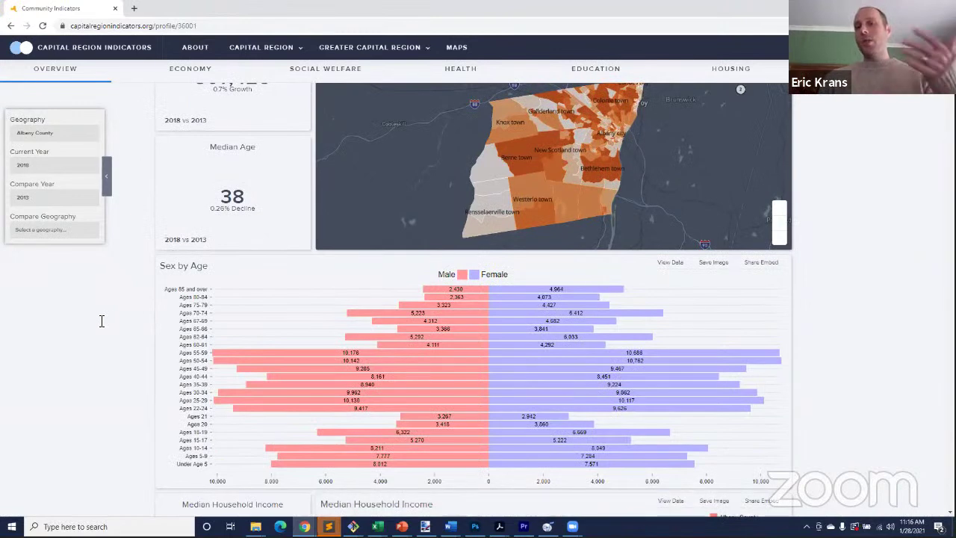
scroll(139, 313, down, 5)
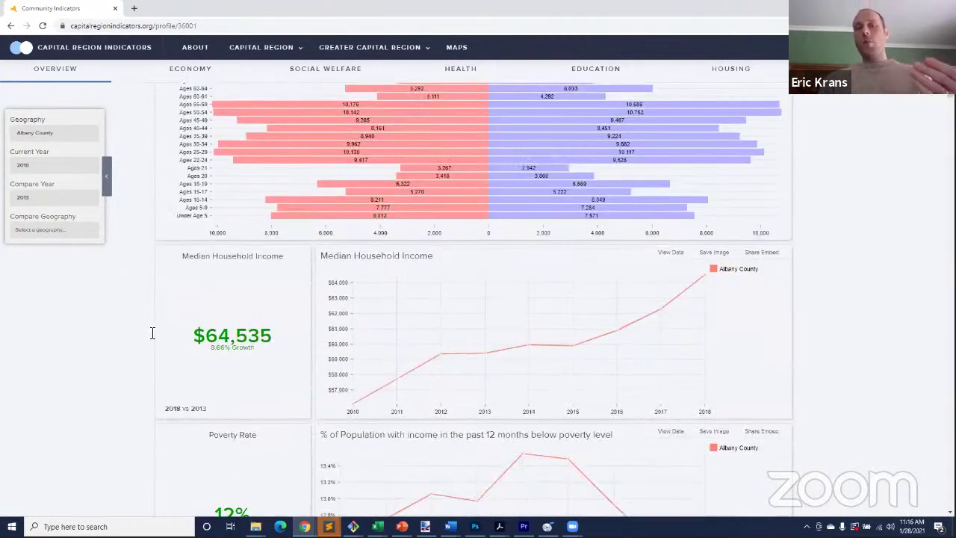
scroll(139, 336, down, 4)
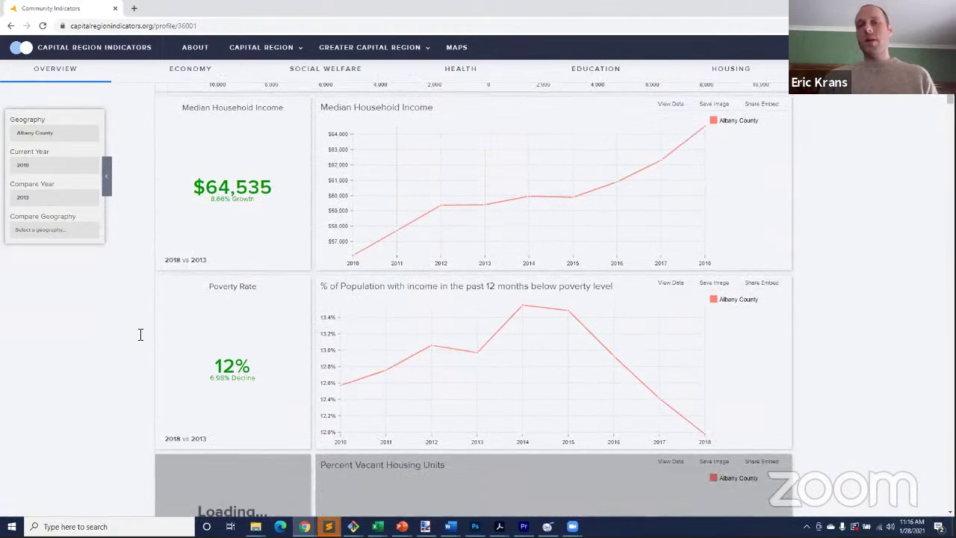
scroll(140, 330, down, 2)
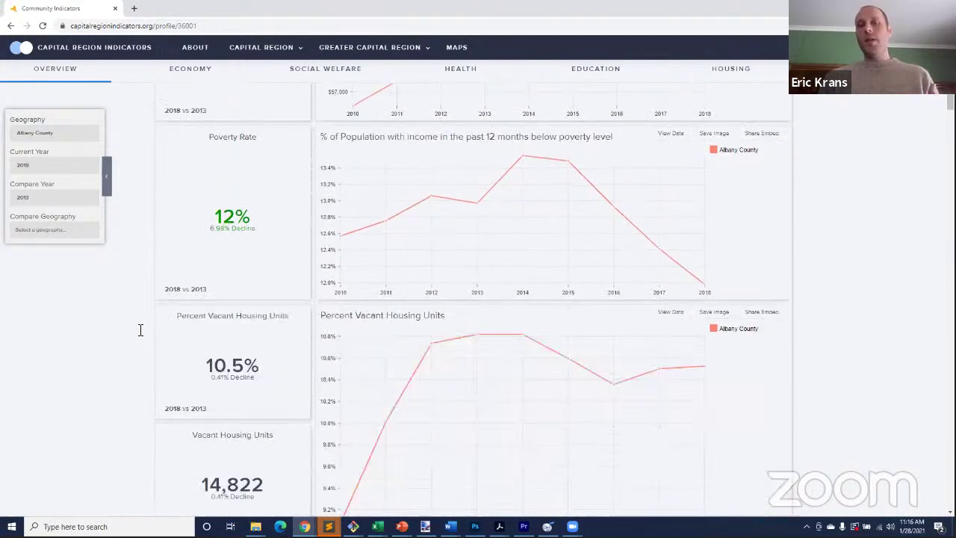
scroll(139, 330, down, 3)
scroll(170, 304, down, 2)
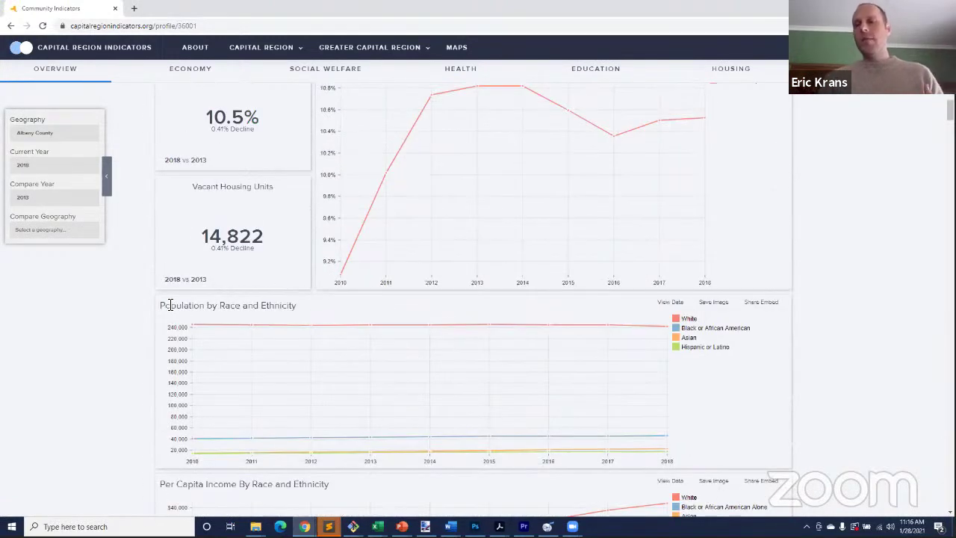
scroll(168, 306, down, 2)
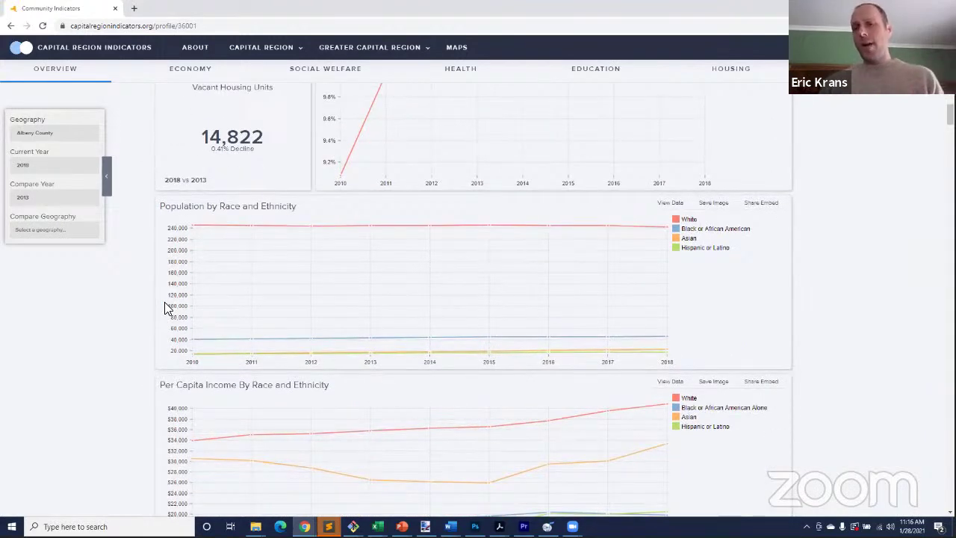
scroll(128, 294, up, 1)
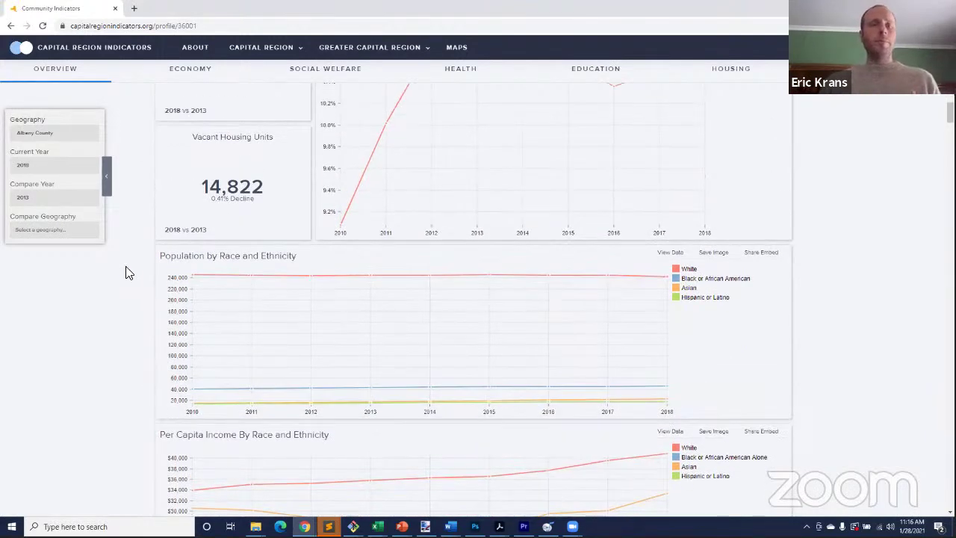
scroll(128, 273, up, 4)
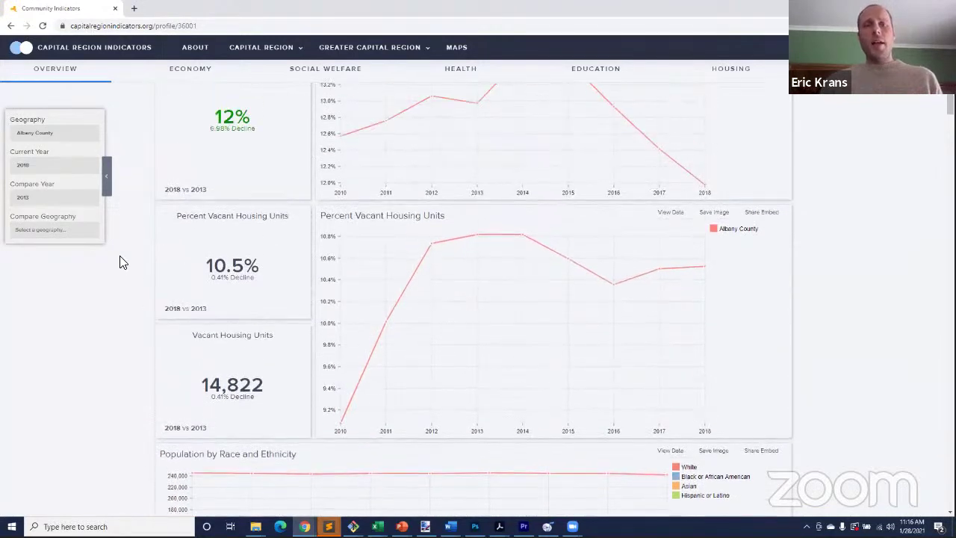
scroll(123, 262, up, 8)
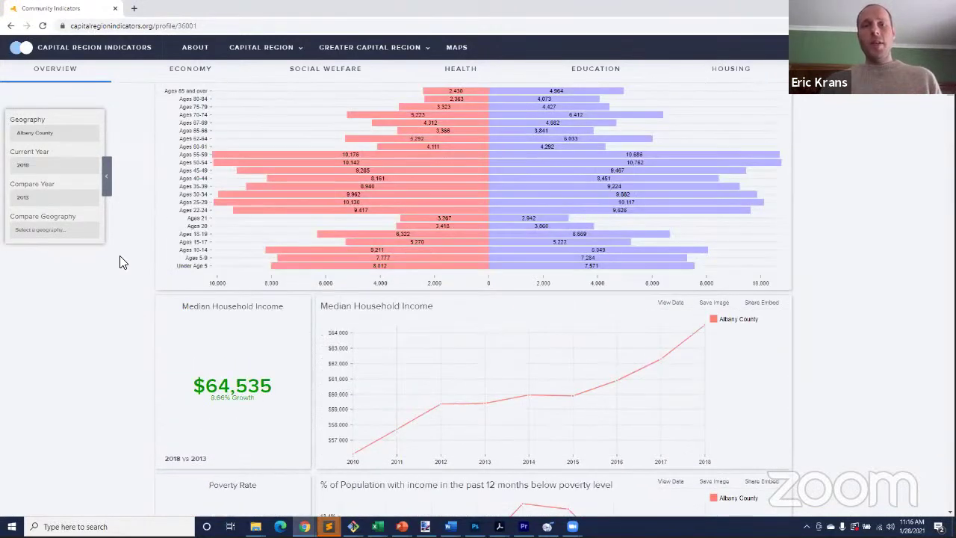
Return to the start of Albany County's Overview and add Saratoga County as the compare geography.
scroll(126, 266, up, 6)
scroll(137, 271, down, 1)
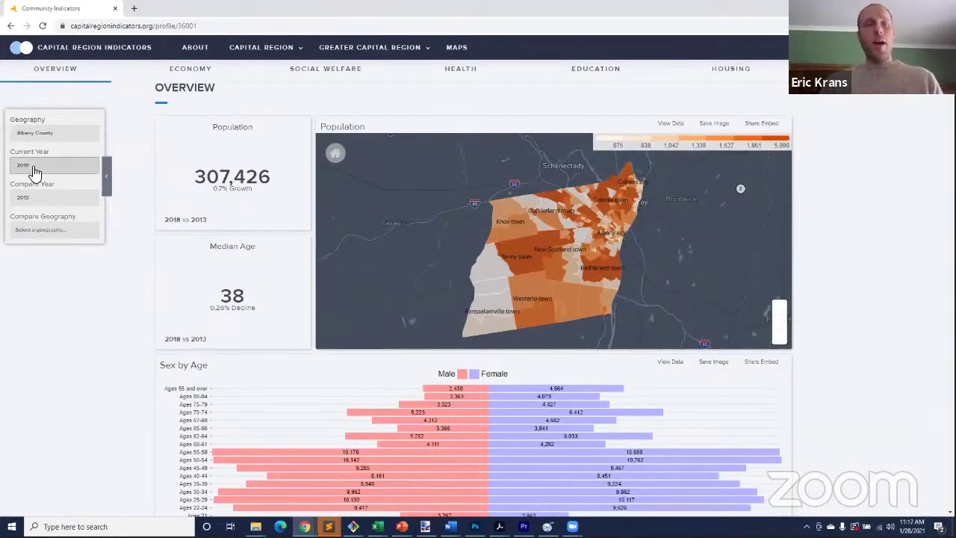
click(43, 233)
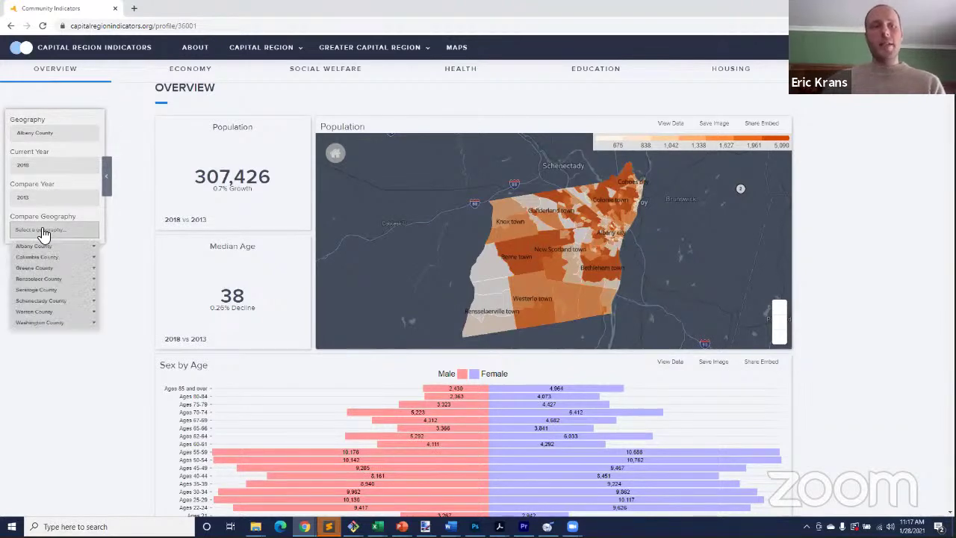
click(39, 306)
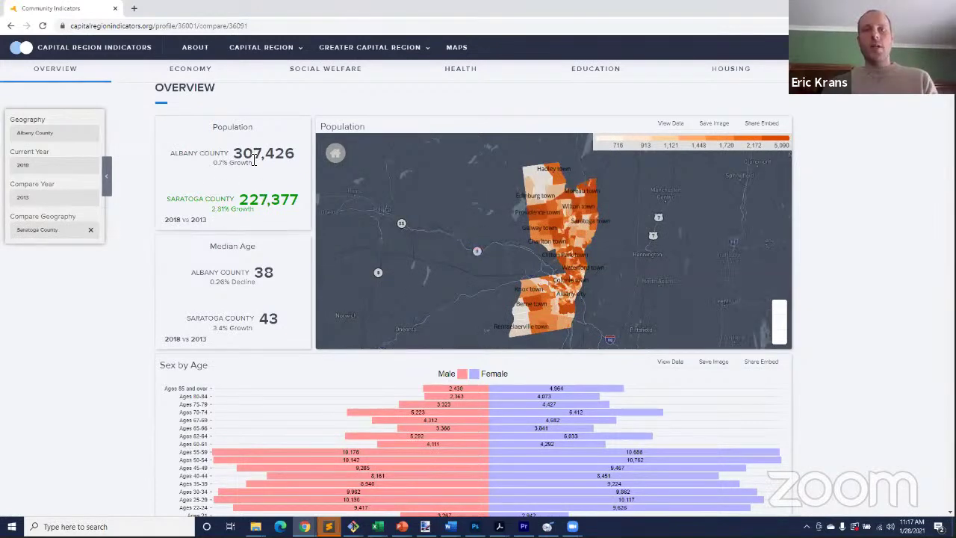
Examine the Albany and Saratoga County comparison in the Overview's population, household income, poverty rate and vacant housing figures.
scroll(209, 247, down, 1)
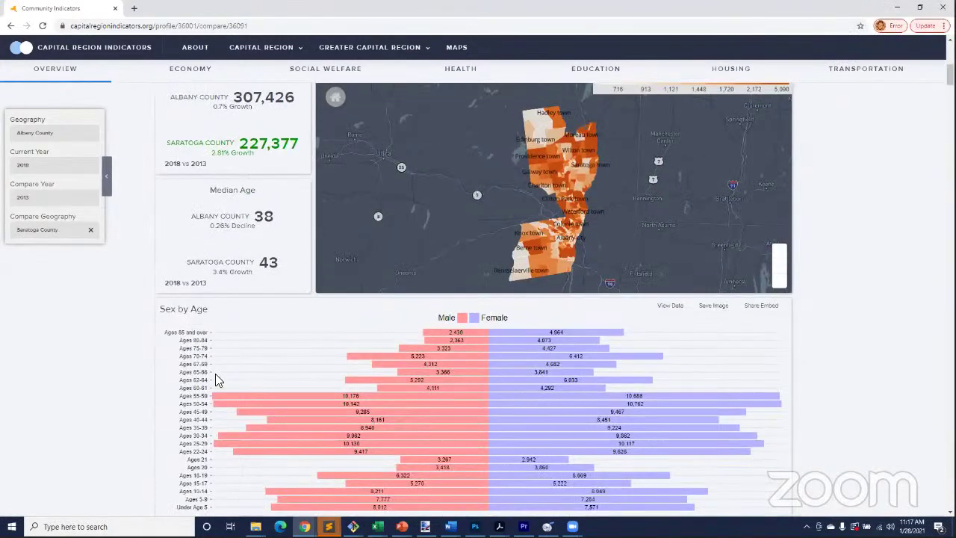
scroll(448, 355, down, 1)
scroll(802, 399, down, 3)
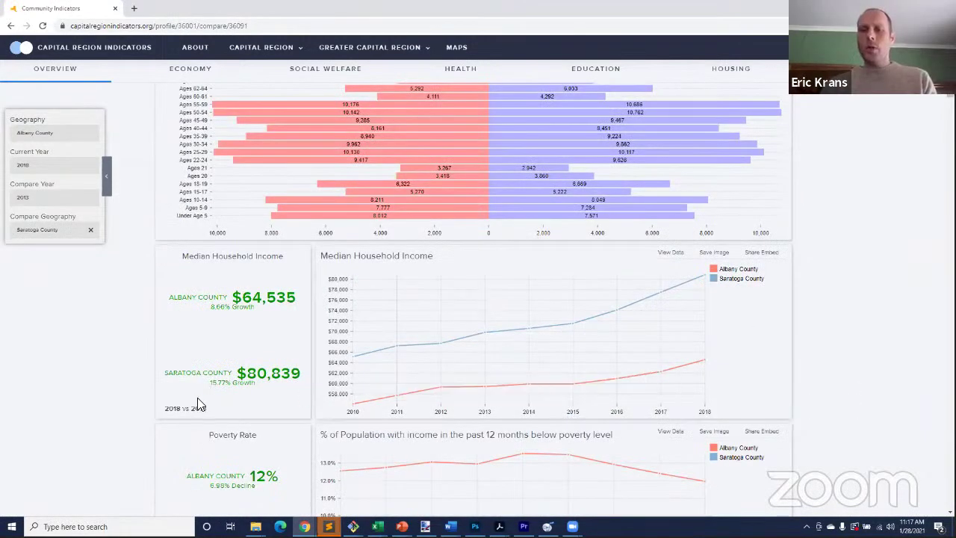
scroll(109, 390, down, 1)
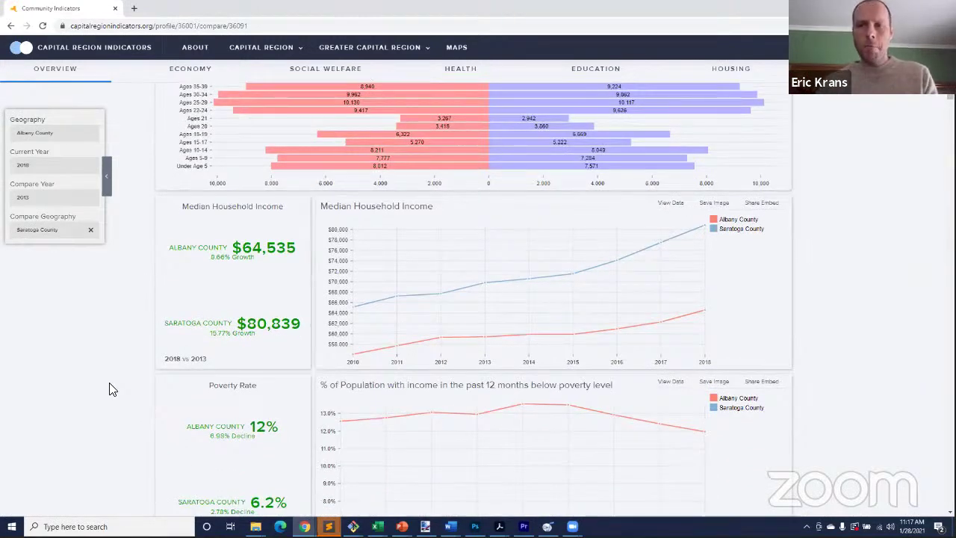
scroll(109, 390, down, 1)
scroll(111, 390, down, 1)
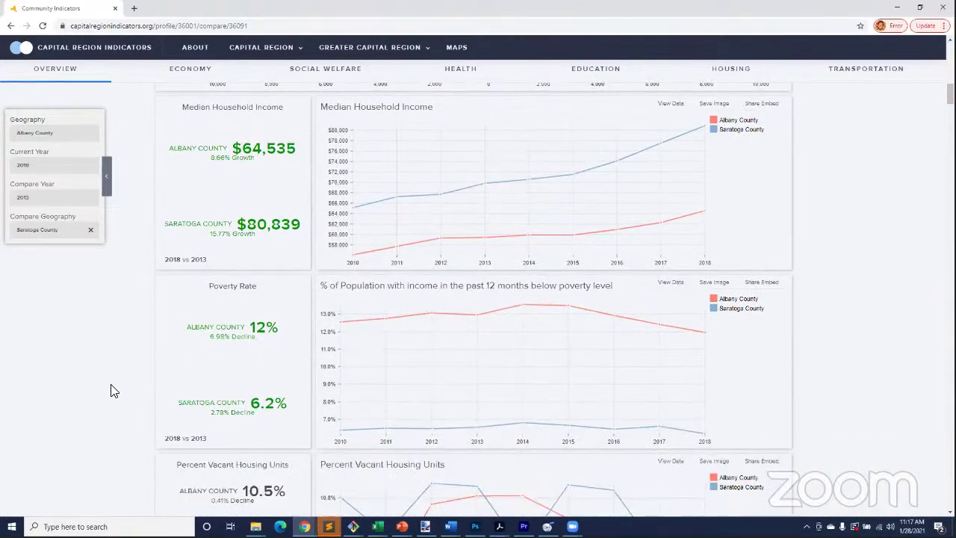
scroll(131, 390, down, 1)
scroll(183, 313, up, 1)
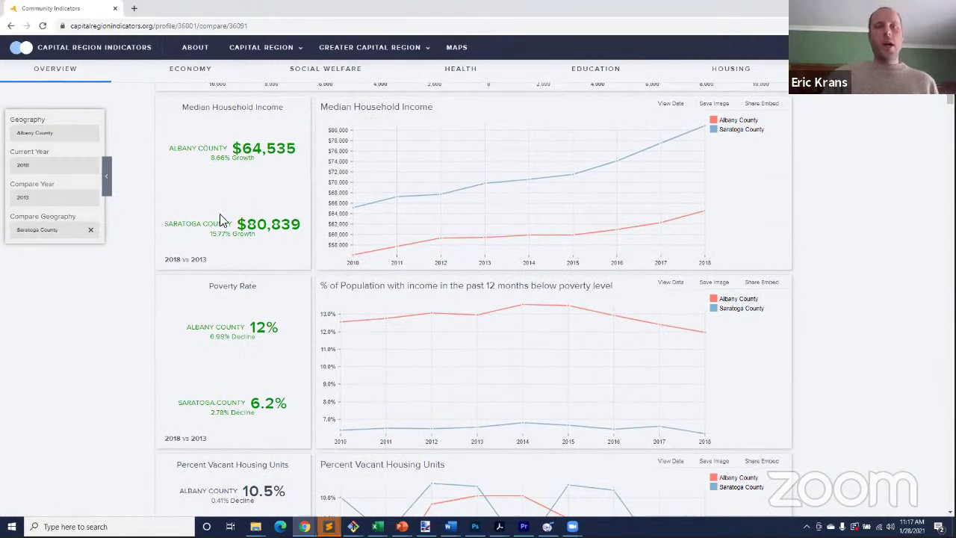
mouse_move(591, 227)
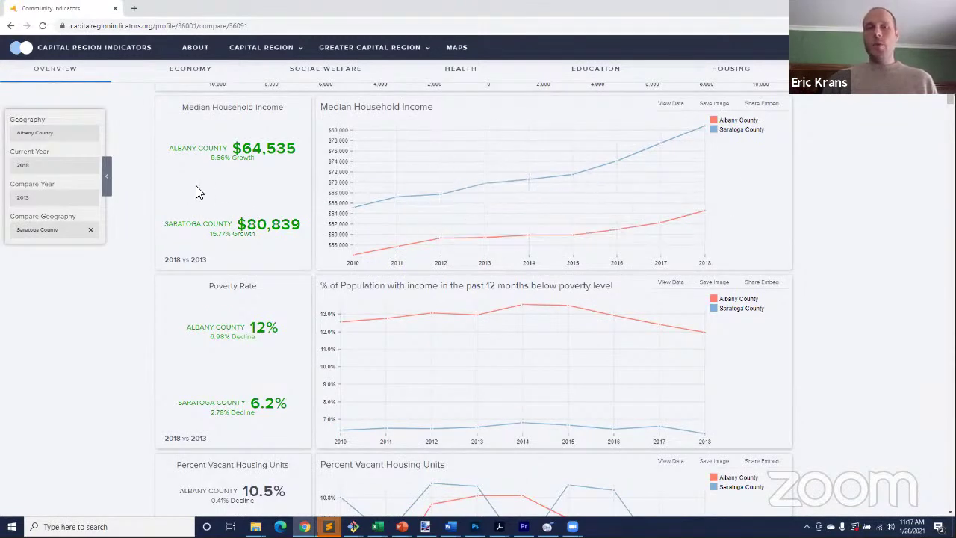
scroll(235, 213, down, 2)
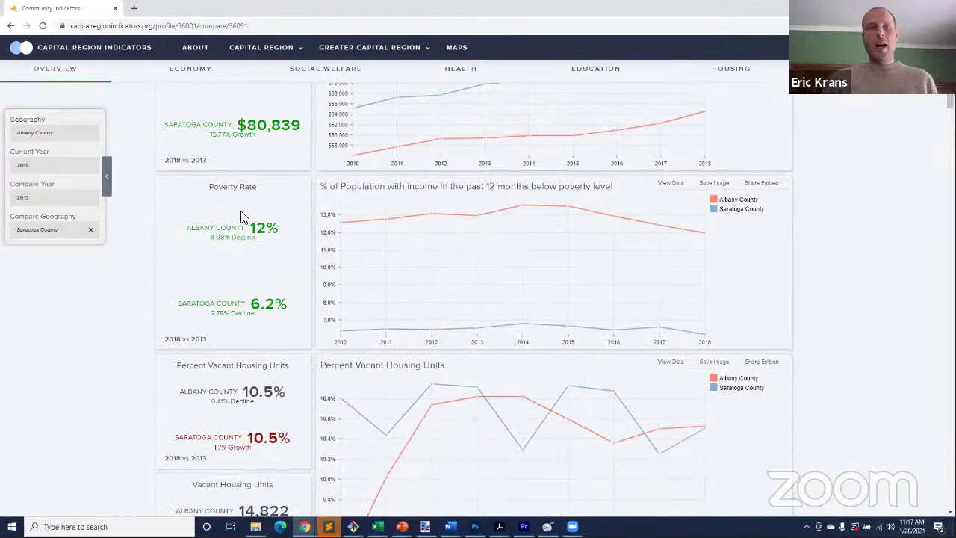
scroll(239, 216, up, 2)
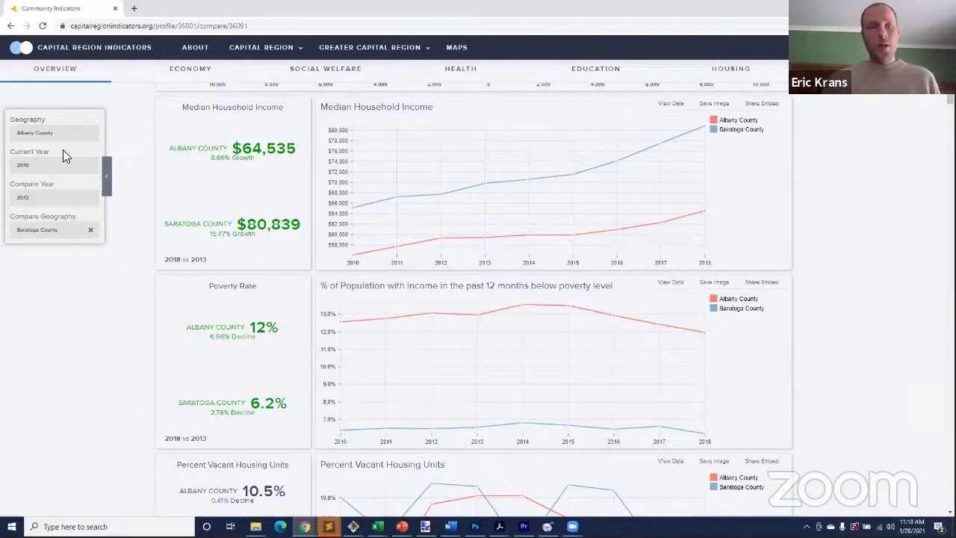
Set the profile's current year to 2010 and the compare year to 2018.
click(43, 171)
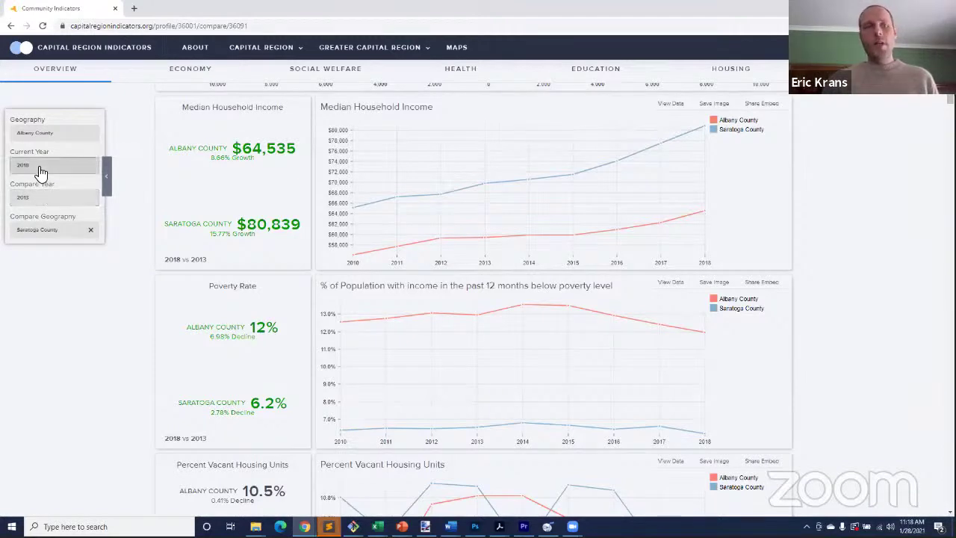
click(39, 171)
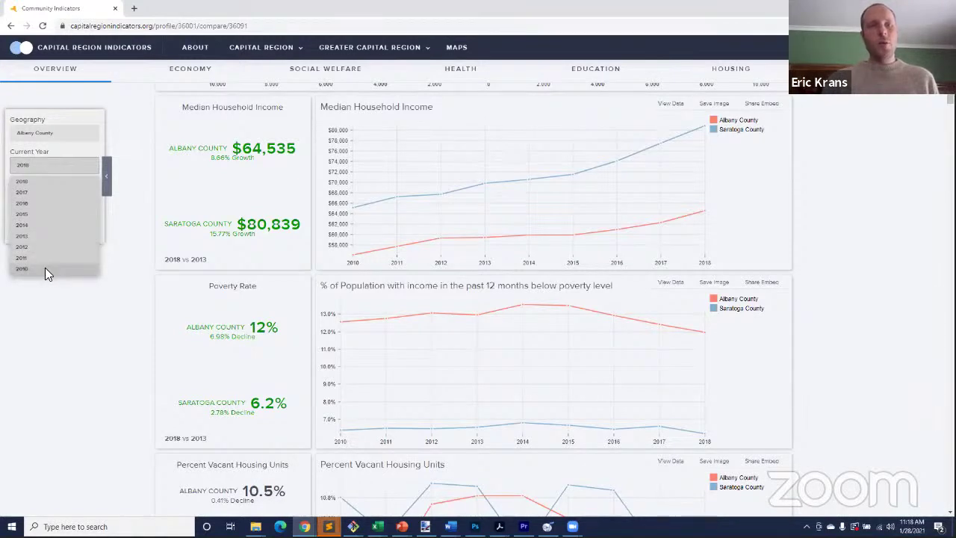
click(44, 268)
click(34, 197)
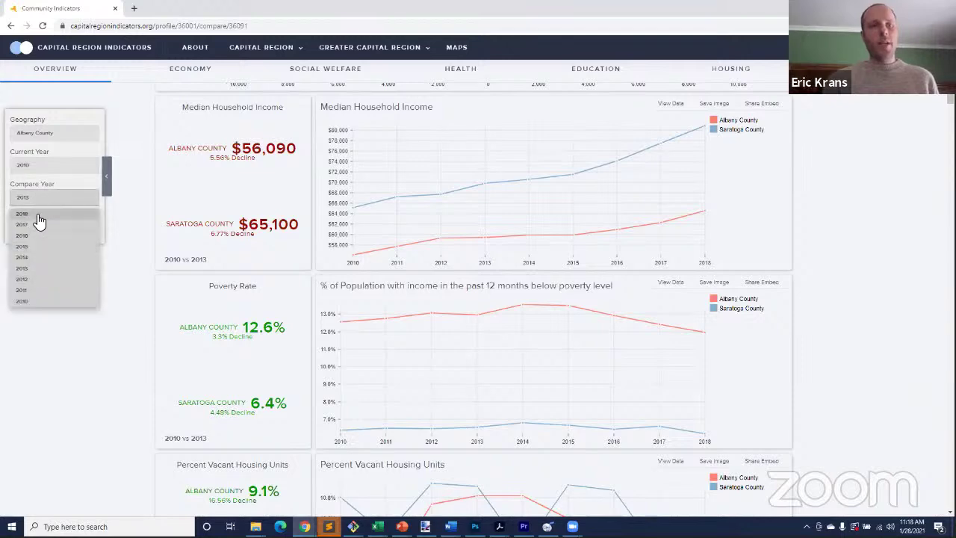
click(39, 215)
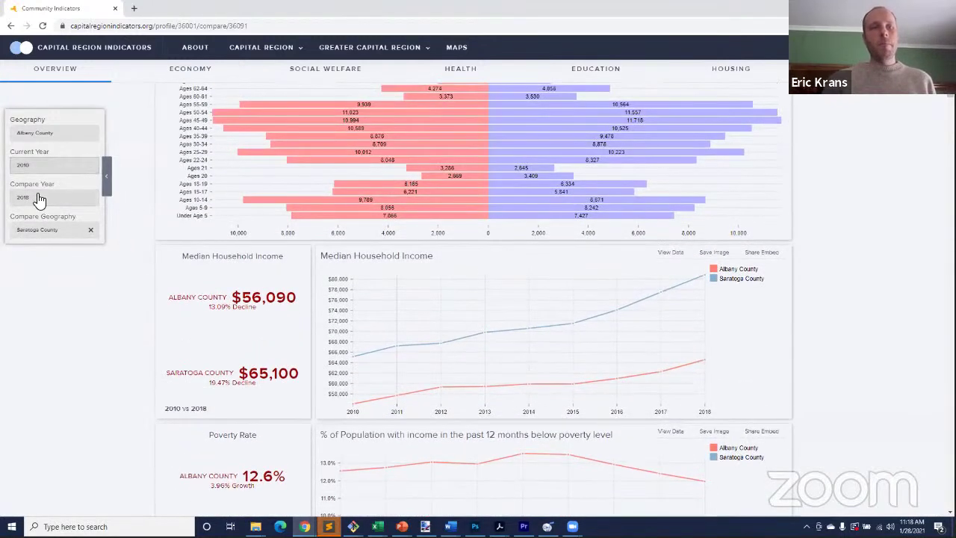
Set the profile's current year to 2018 and the compare year to 2010.
click(38, 171)
click(52, 174)
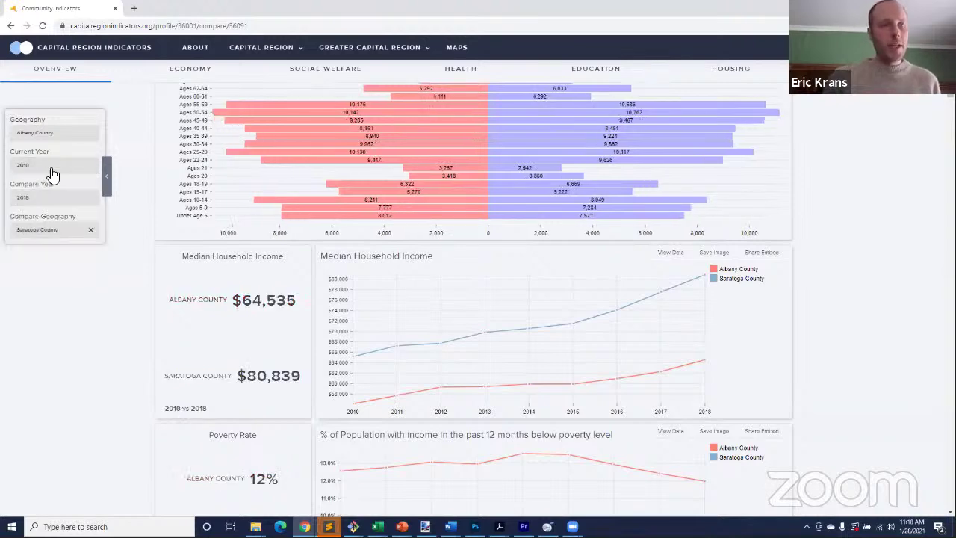
click(38, 198)
click(42, 303)
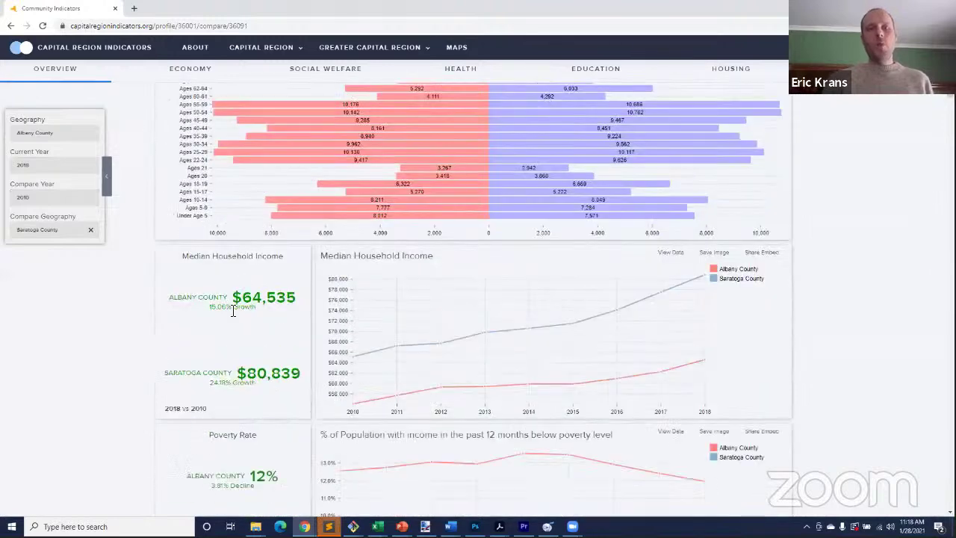
Highlight the Albany County and Saratoga County growth figures in the Median Household Income card in turn.
scroll(236, 299, down, 1)
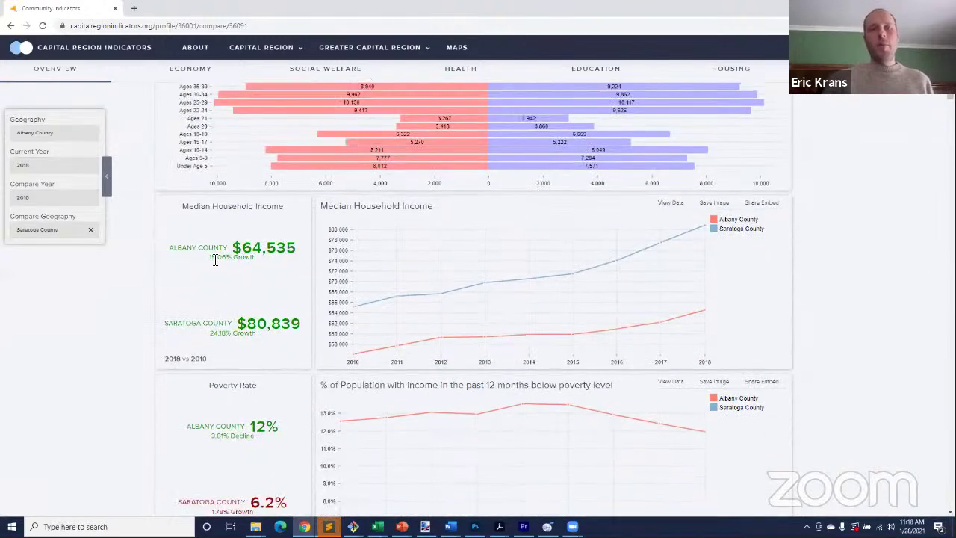
drag(210, 257, 258, 260)
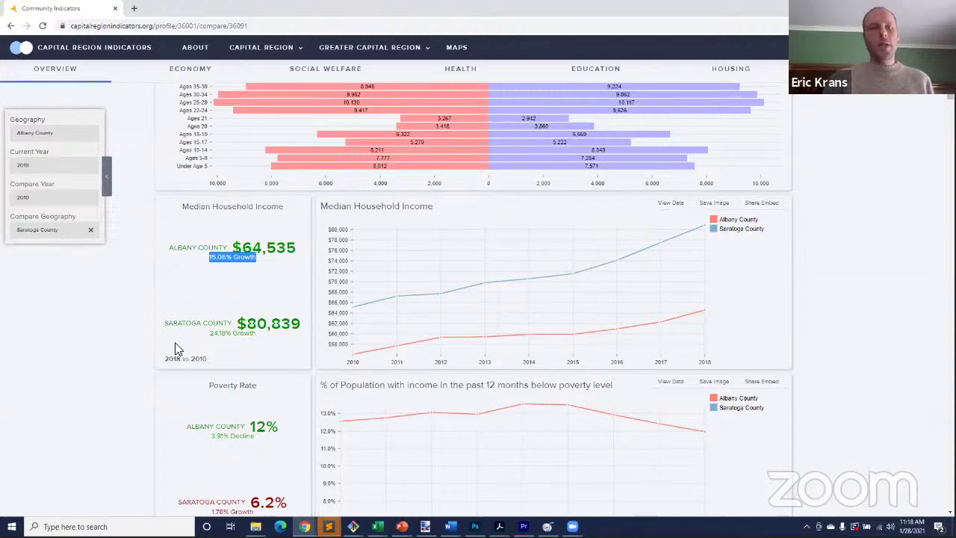
scroll(214, 335, down, 1)
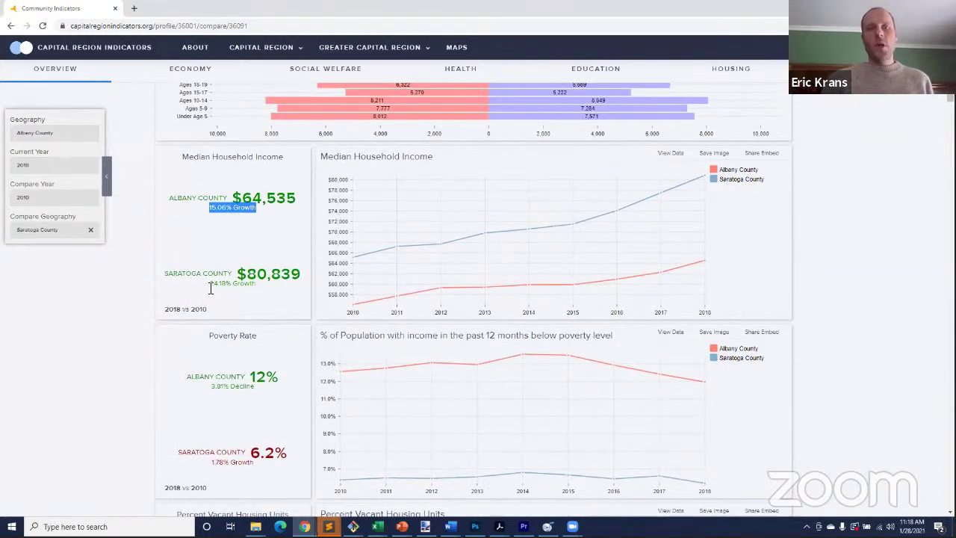
drag(209, 284, 255, 293)
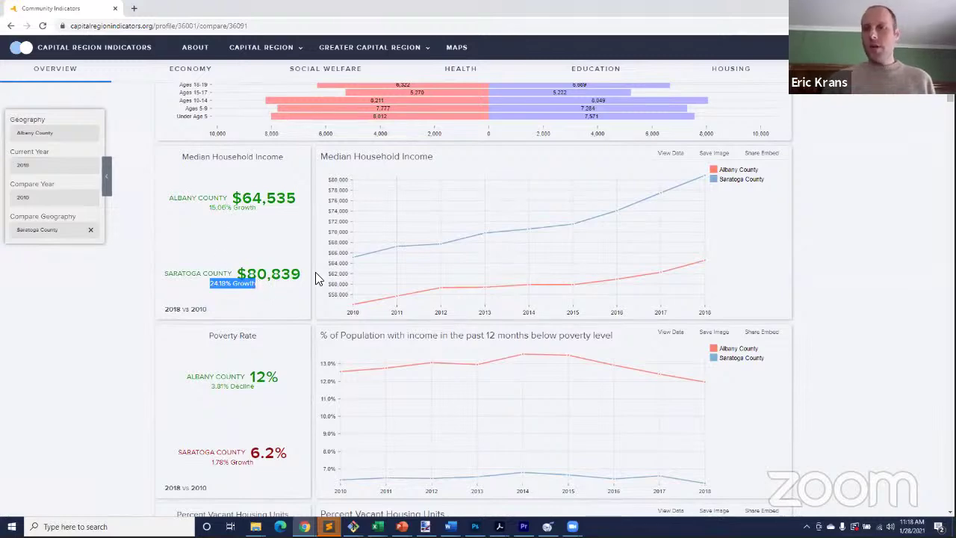
Check Albany County's growth in Percent Vacant Housing Units, then view Population by Race and Ethnicity and the available compare years.
scroll(291, 306, down, 1)
scroll(291, 306, down, 5)
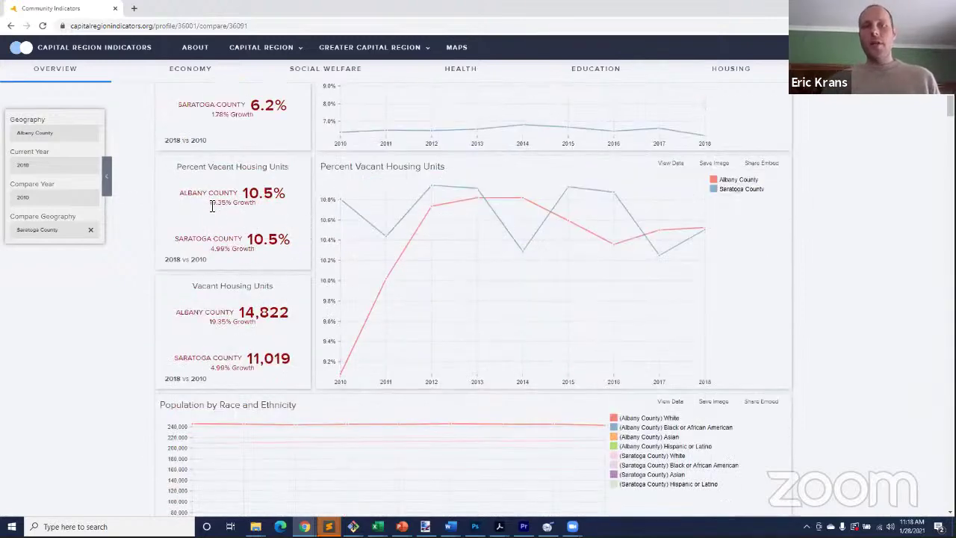
drag(211, 206, 263, 202)
click(250, 204)
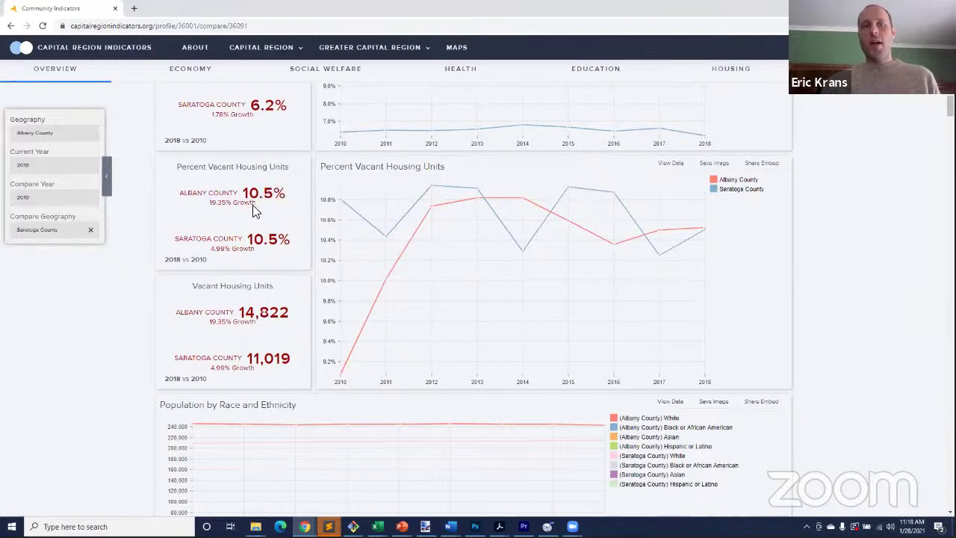
scroll(227, 296, down, 3)
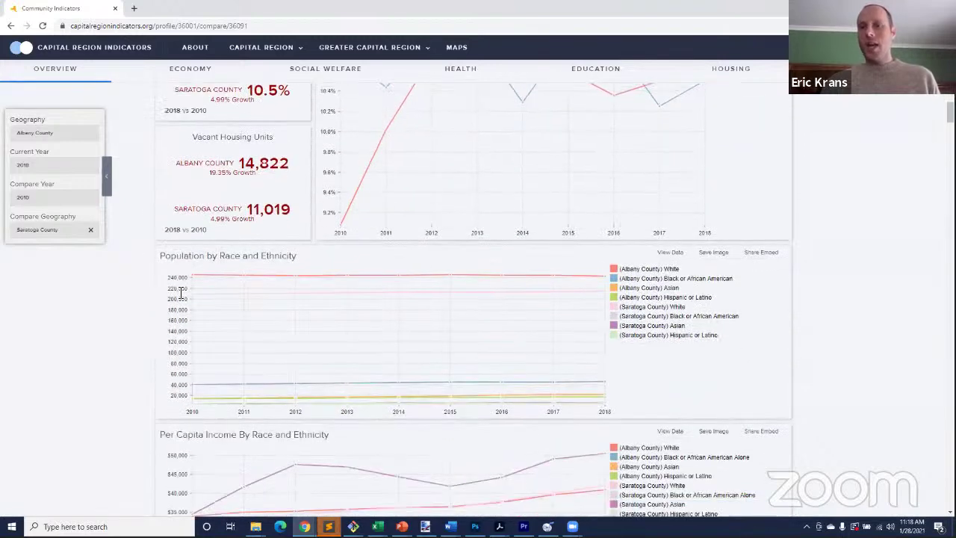
click(23, 199)
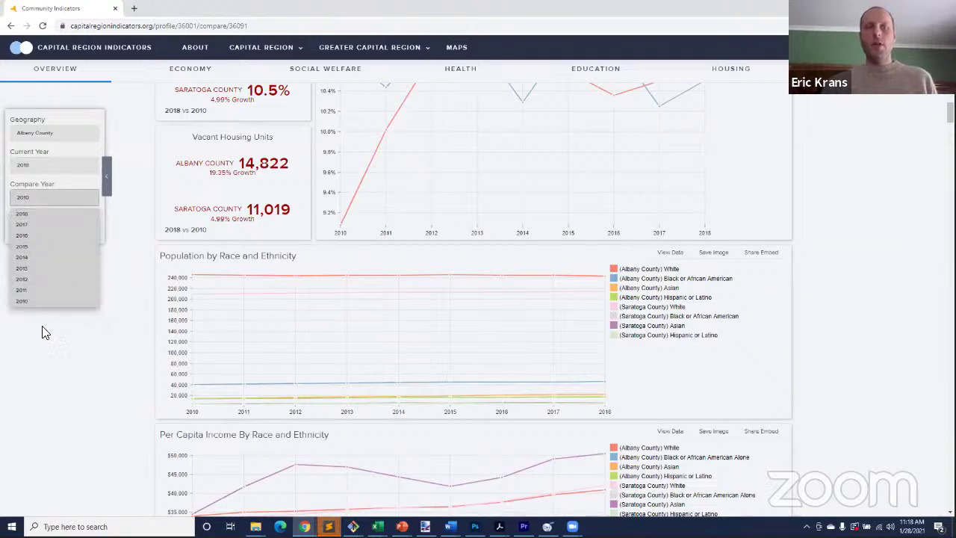
click(47, 376)
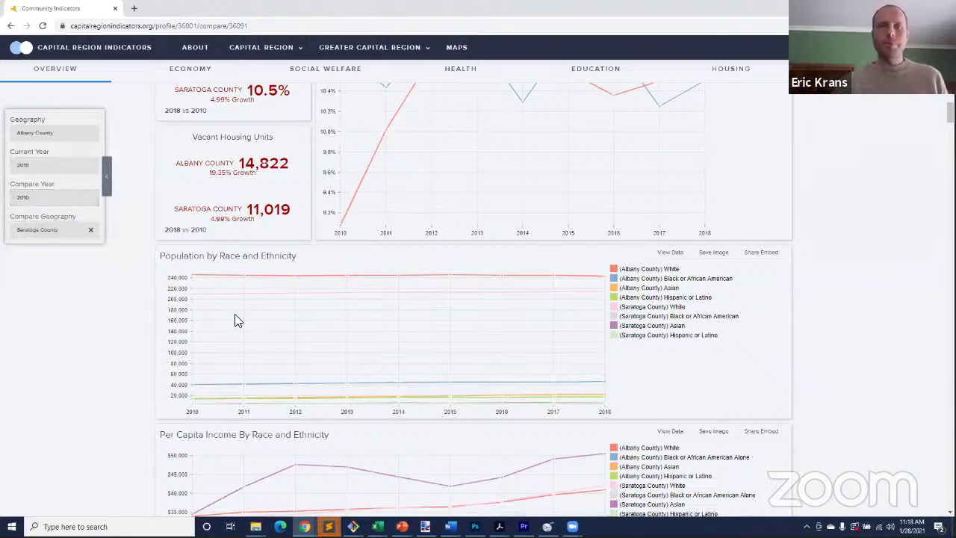
View the Per Capita Income By Race and Ethnicity charts and the ALICE from United Way resource card.
scroll(187, 320, down, 4)
scroll(172, 342, down, 4)
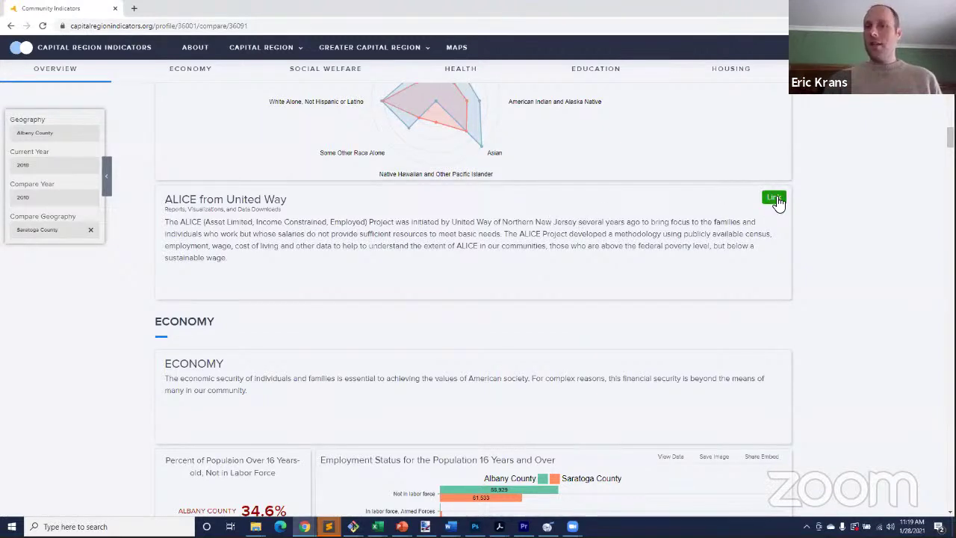
scroll(402, 243, down, 2)
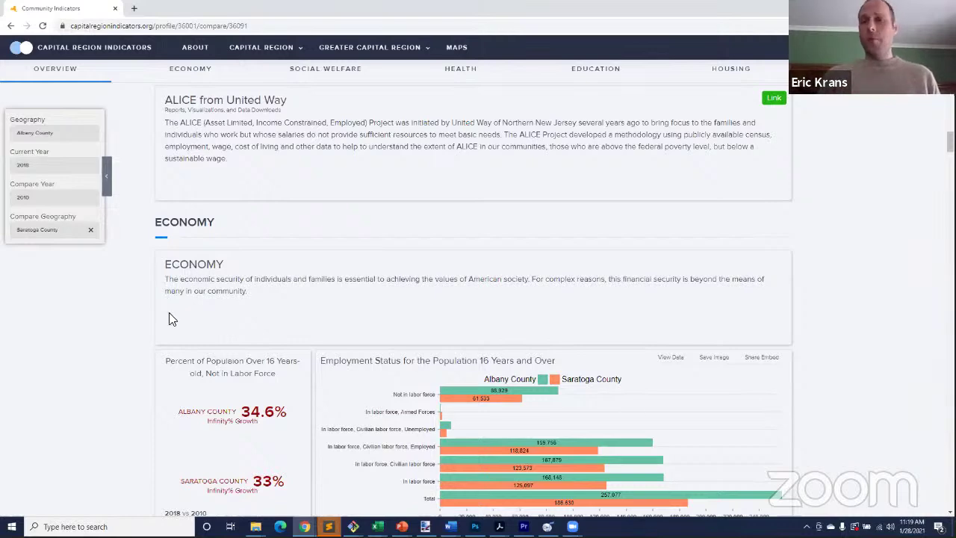
Read the Economy introduction, view the Employment Status and Labor Force Participation charts for both counties, and go back toward the Overview.
scroll(153, 334, down, 3)
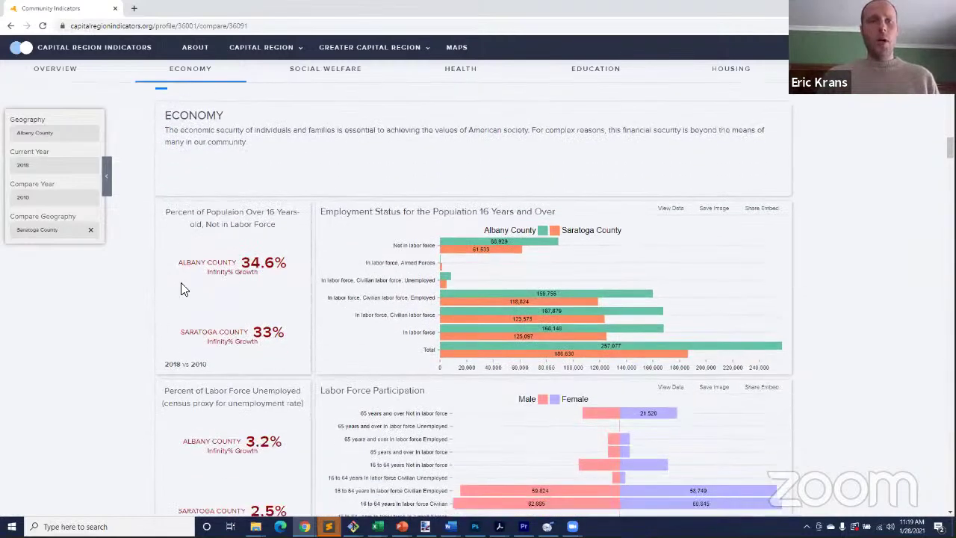
scroll(284, 220, up, 2)
drag(261, 246, 193, 235)
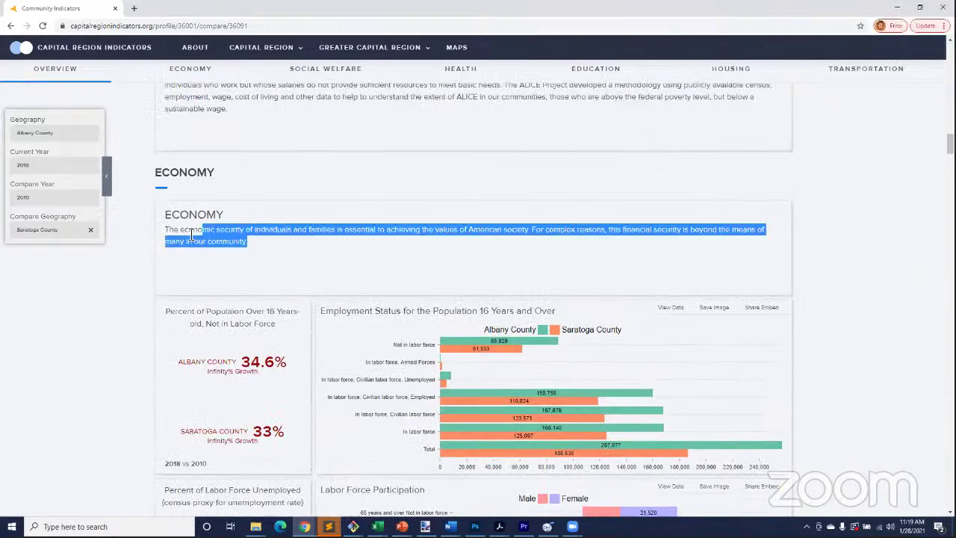
click(124, 299)
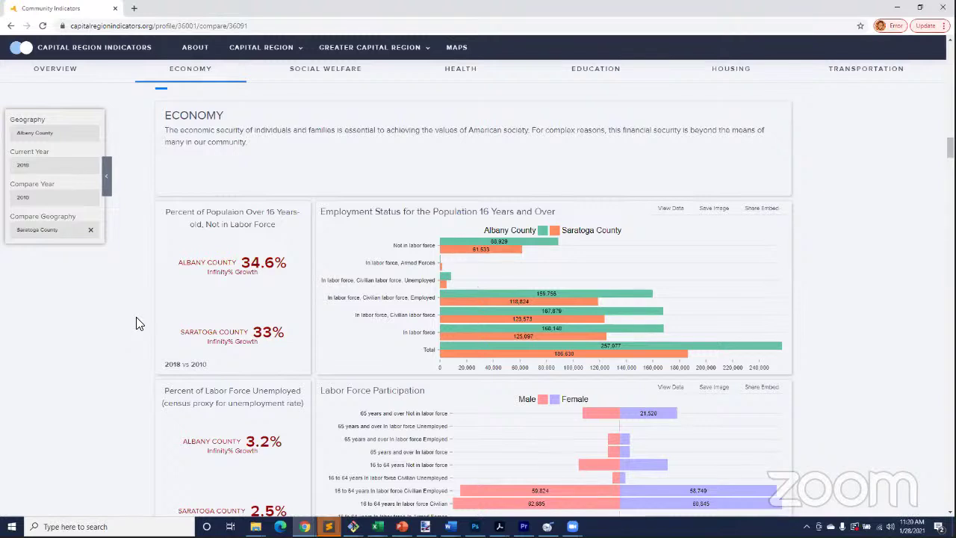
scroll(167, 319, up, 1)
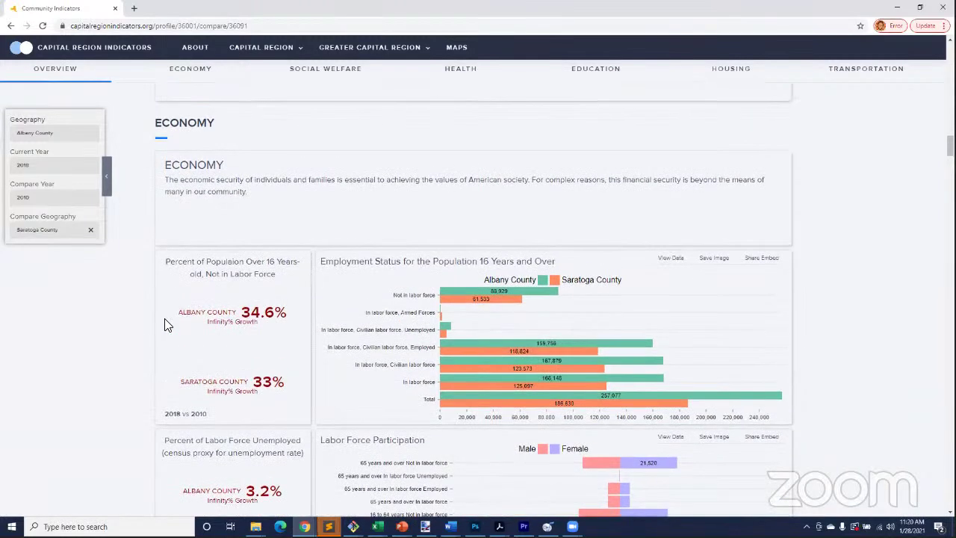
scroll(166, 324, up, 1)
scroll(166, 324, down, 2)
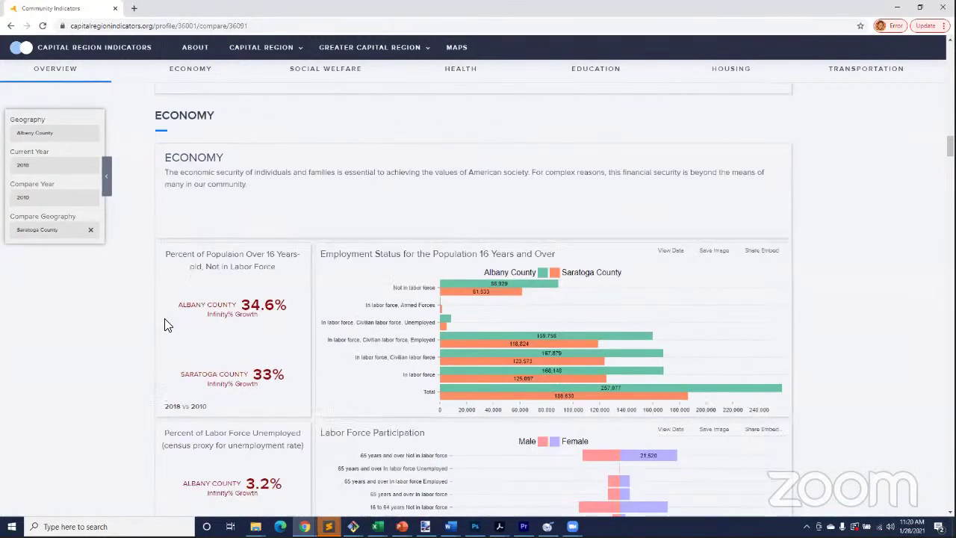
scroll(166, 324, down, 1)
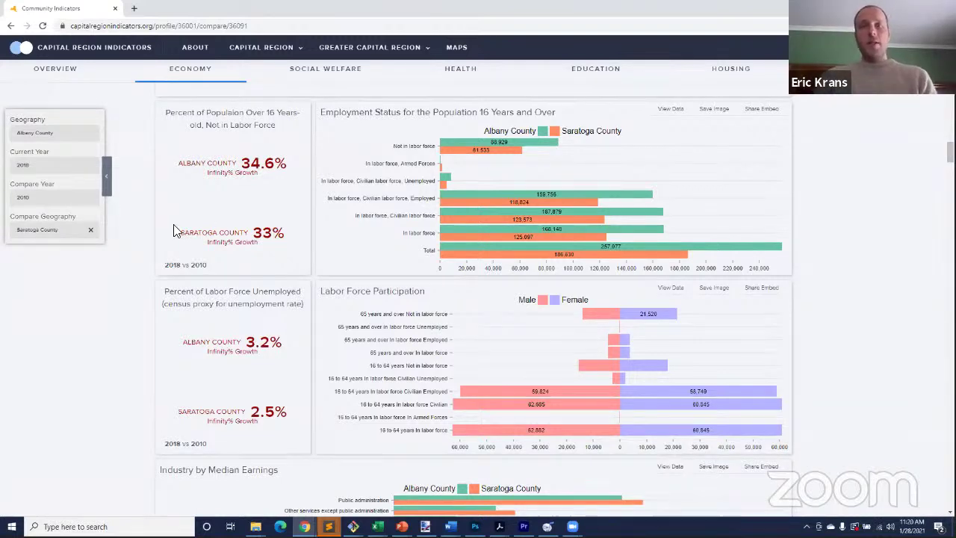
scroll(160, 269, up, 5)
scroll(153, 271, up, 8)
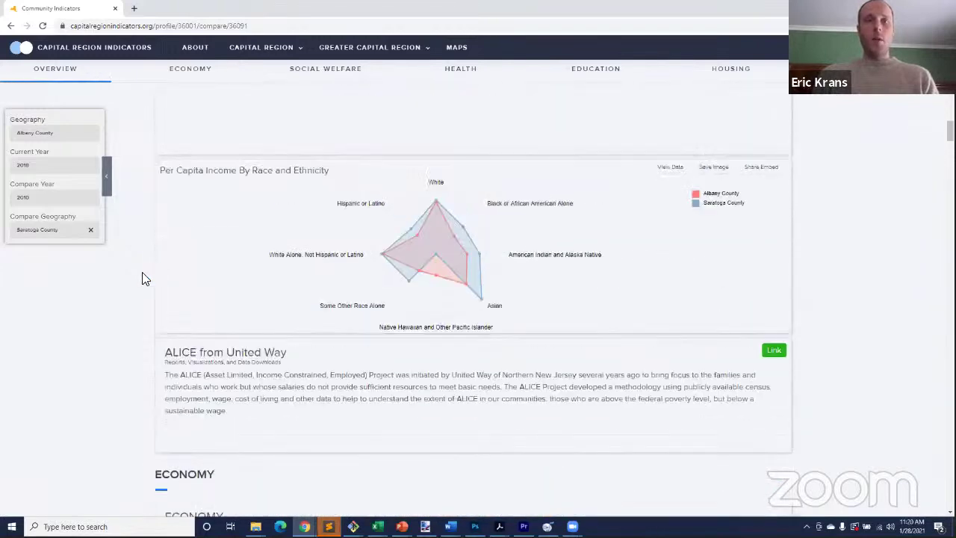
Highlight both counties' figures in the Percent Vacant Housing Units card, clear the highlight and look over the matching chart.
scroll(187, 284, up, 3)
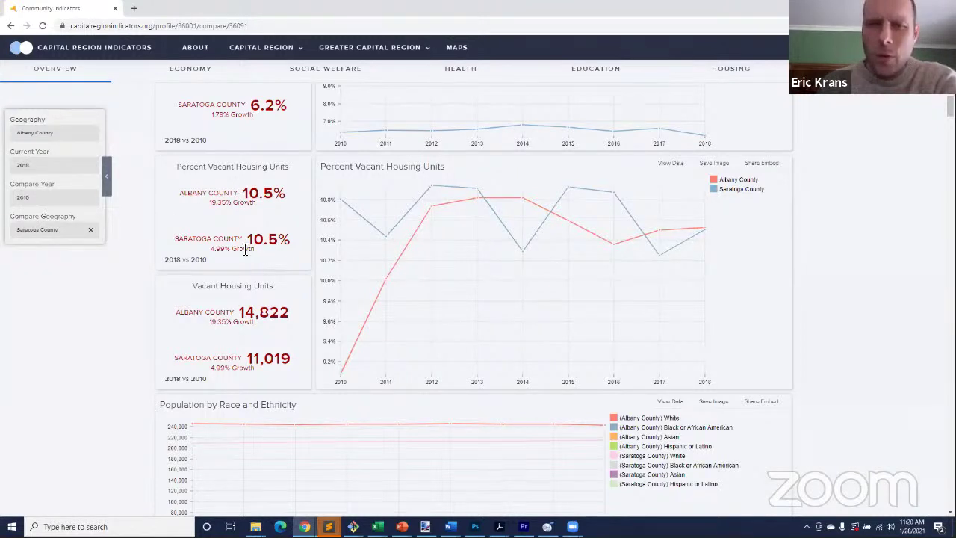
drag(245, 248, 183, 187)
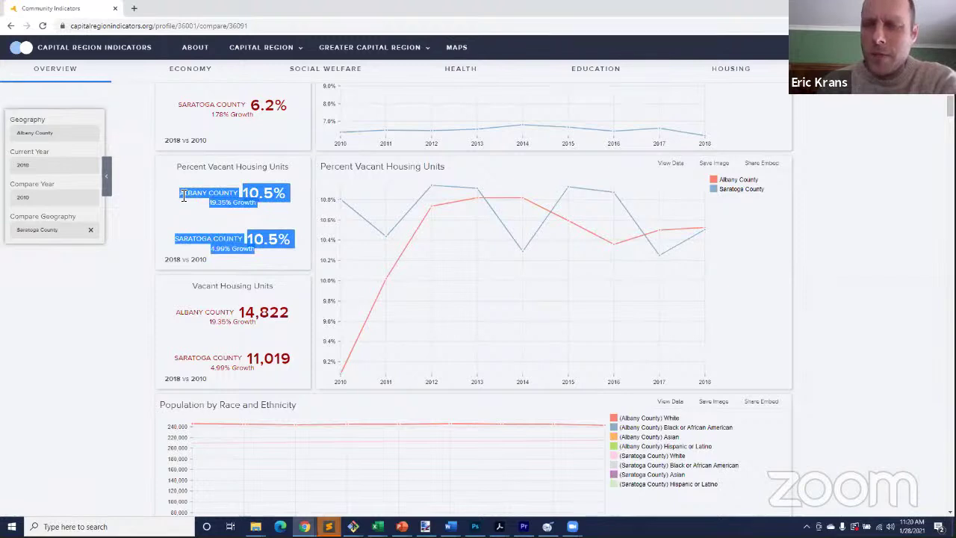
click(239, 207)
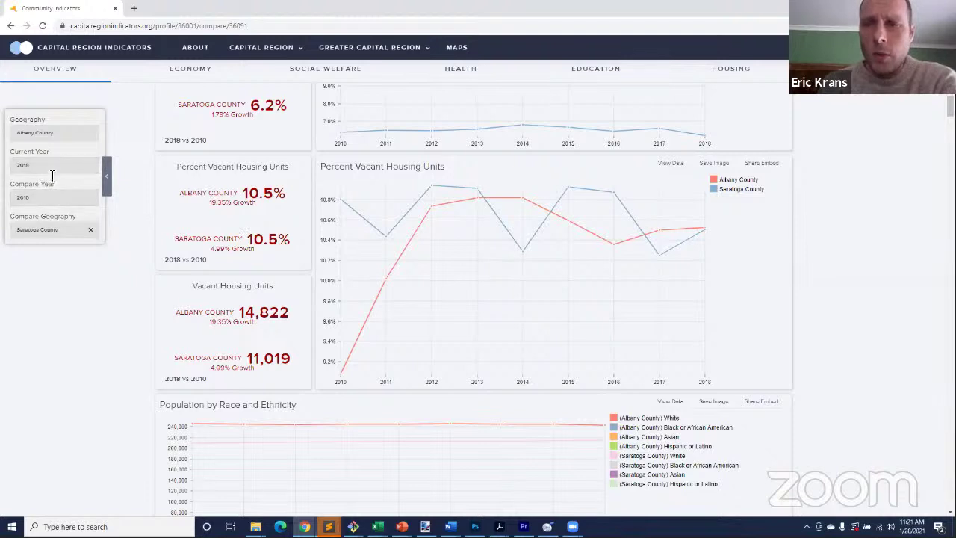
mouse_move(392, 234)
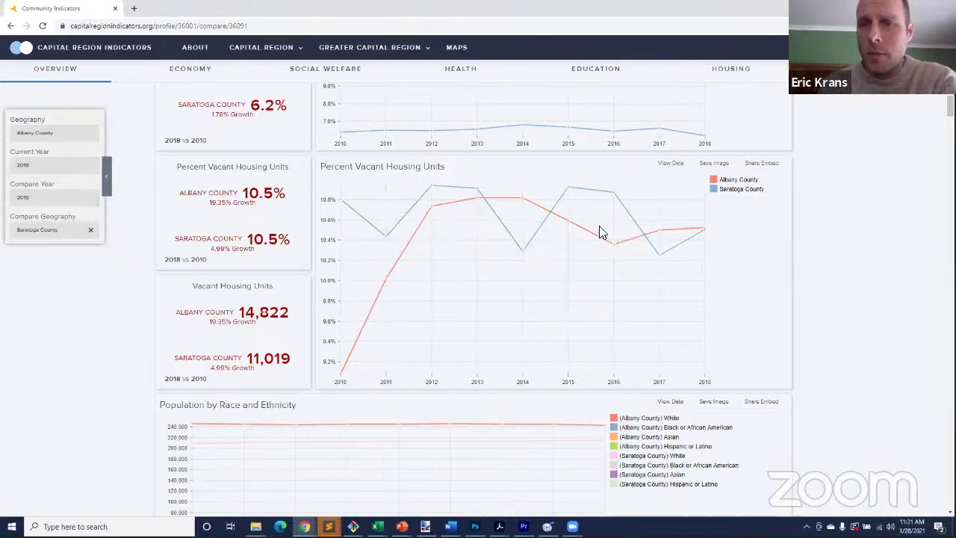
Go back to the Sex by Age chart and inspect Albany County's male and female counts for ages 30-34.
scroll(493, 235, up, 5)
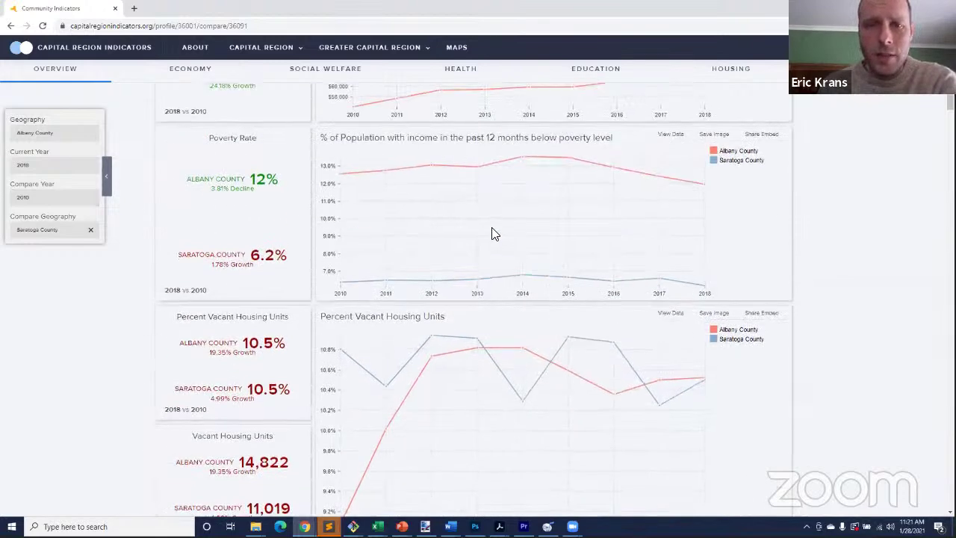
scroll(421, 243, up, 3)
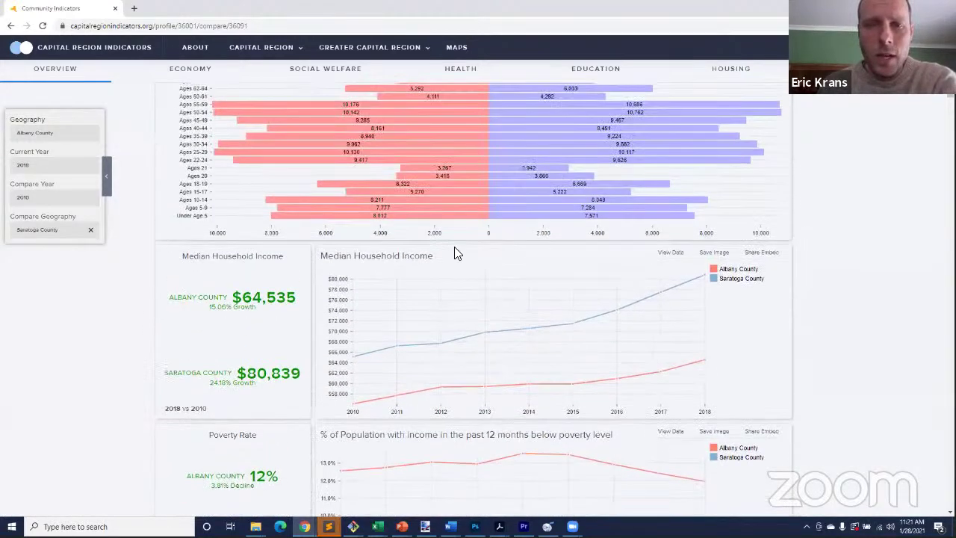
scroll(456, 246, up, 1)
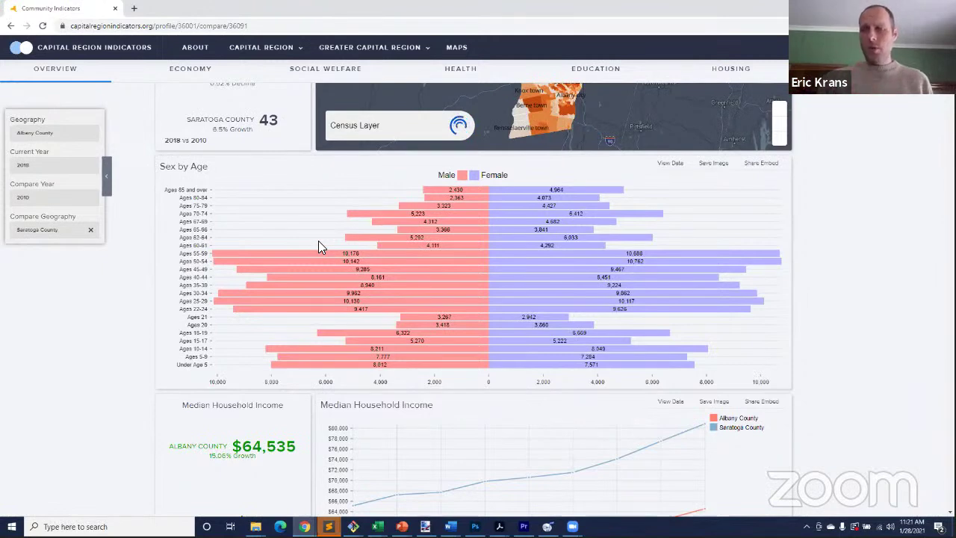
mouse_move(344, 279)
scroll(343, 284, up, 1)
scroll(343, 284, down, 3)
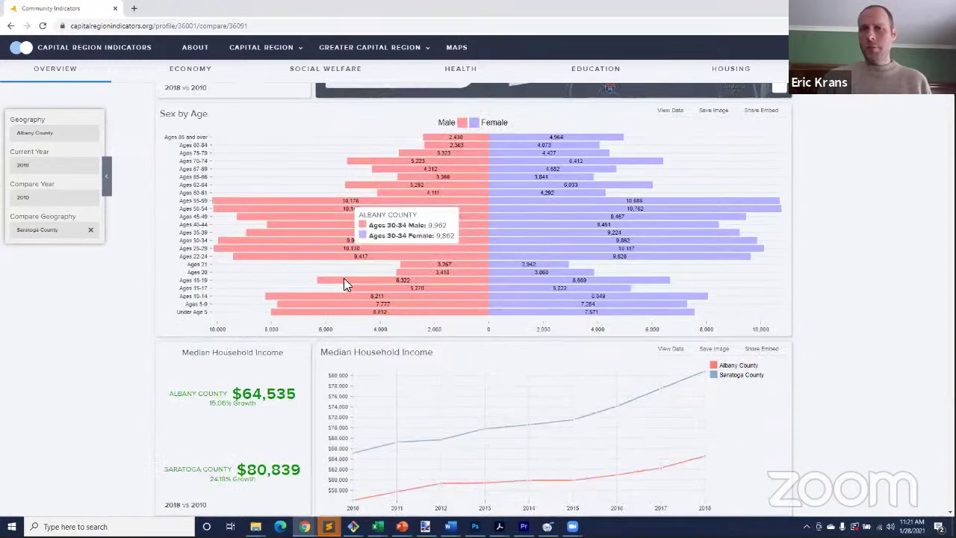
Inspect the Median Household Income chart's values for both counties at 2012, 2013 and 2018.
scroll(344, 283, down, 1)
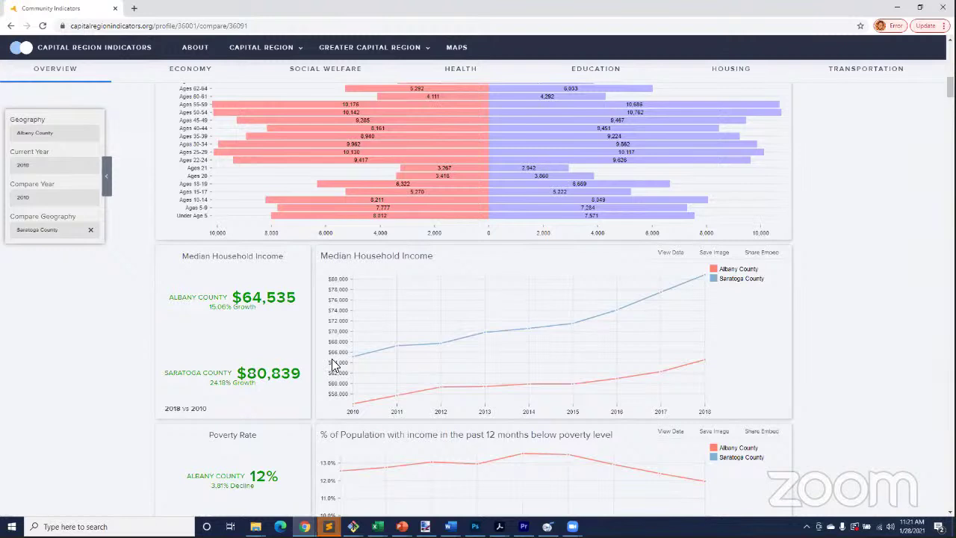
mouse_move(437, 350)
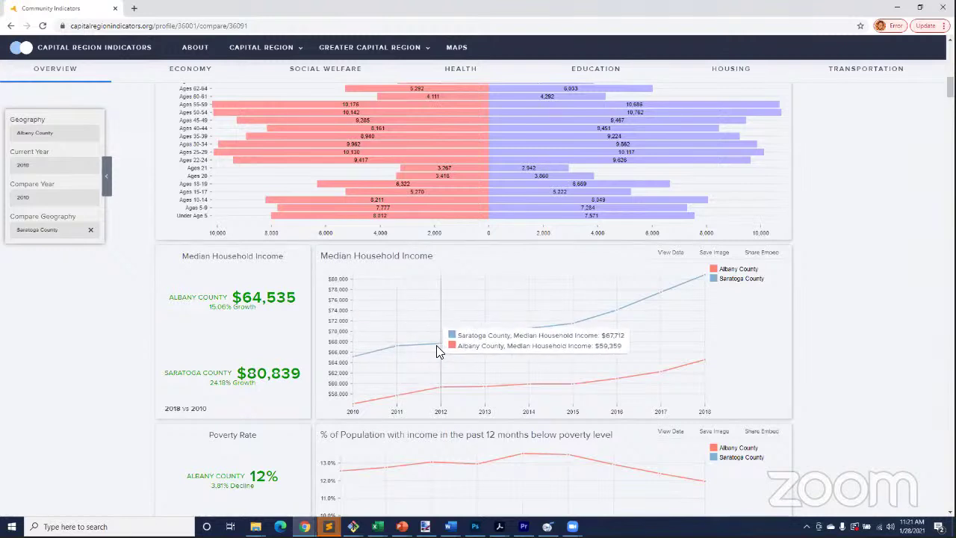
mouse_move(481, 337)
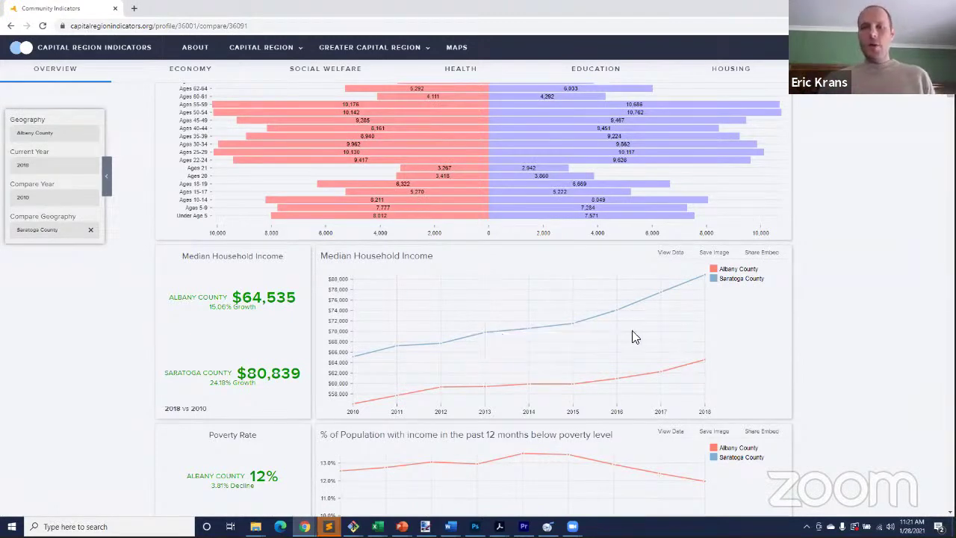
mouse_move(705, 276)
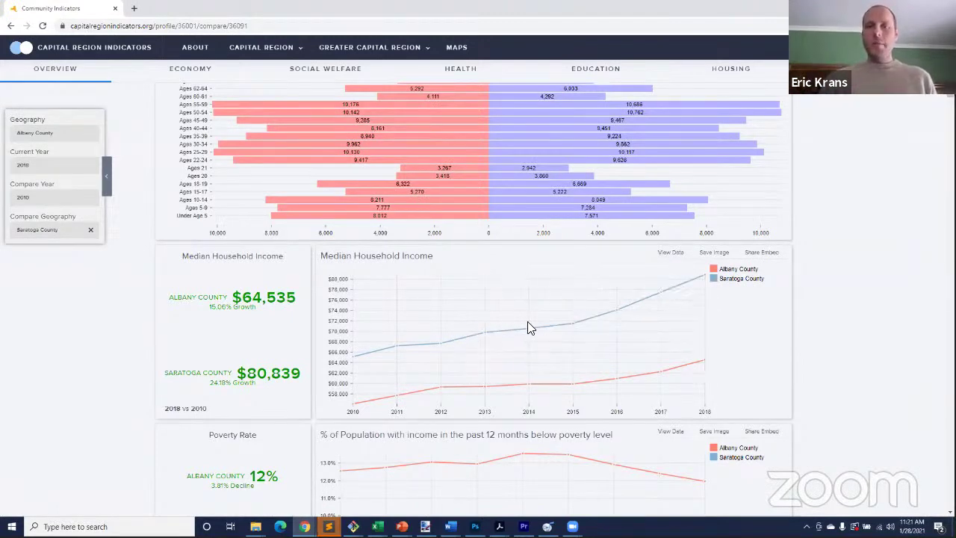
Open the Median Household Income chart's data table, choose census key as the filter key, and download the unfiltered data.
click(671, 252)
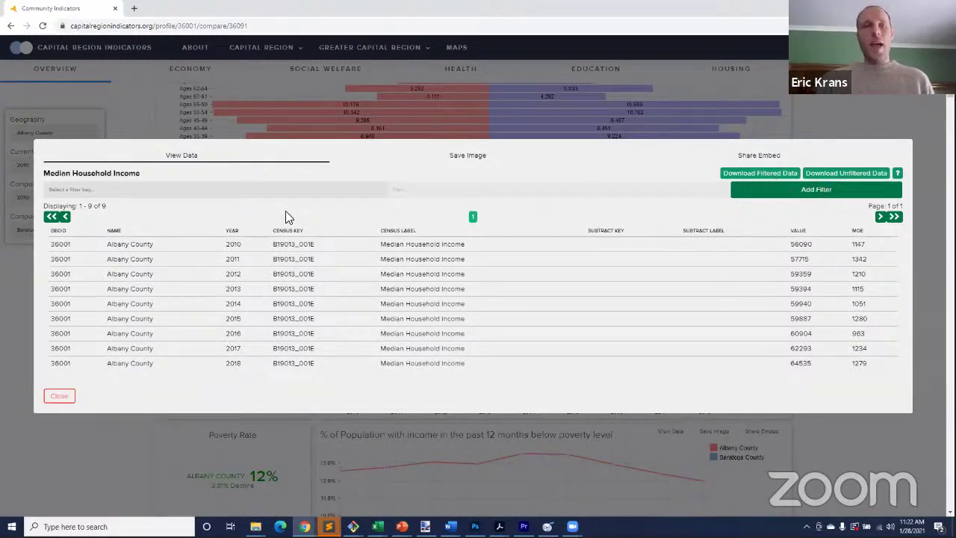
click(86, 191)
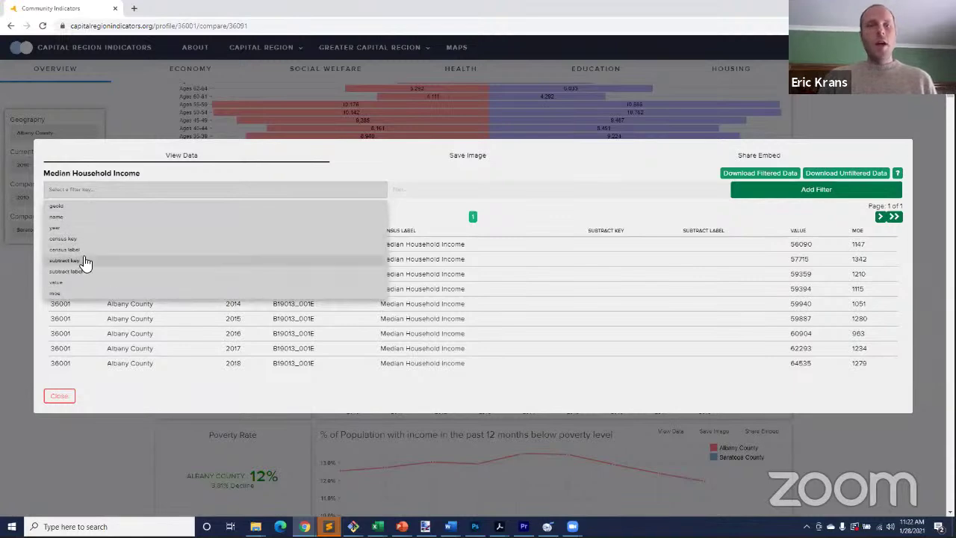
click(85, 240)
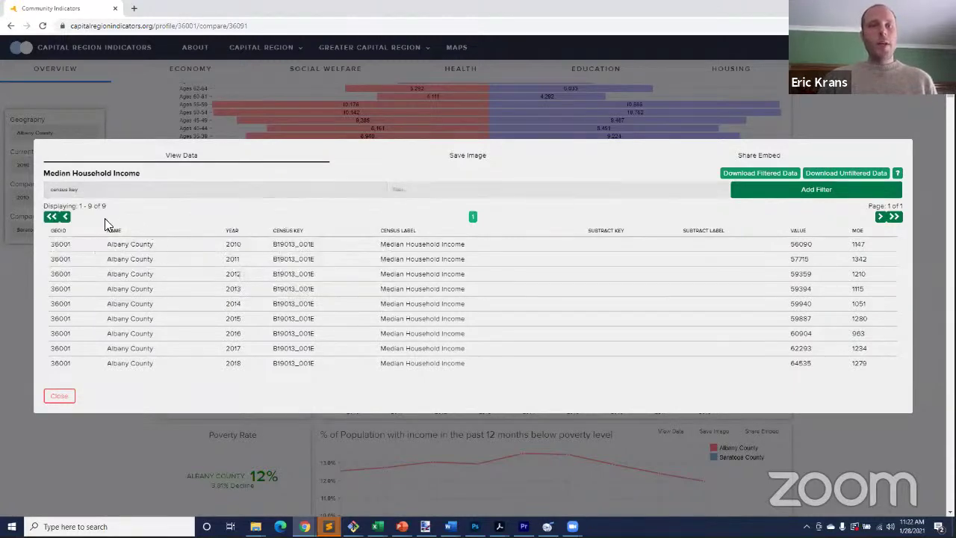
click(112, 190)
click(410, 192)
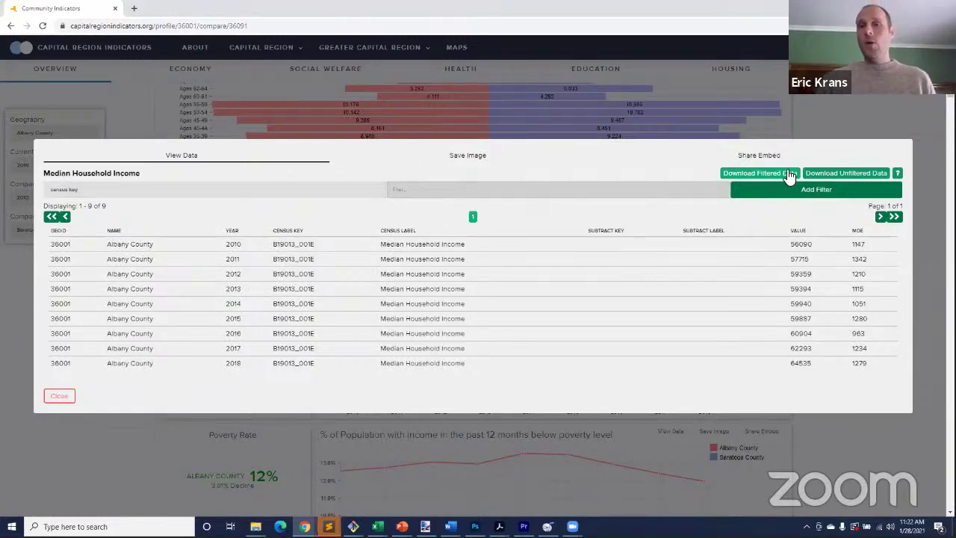
click(827, 175)
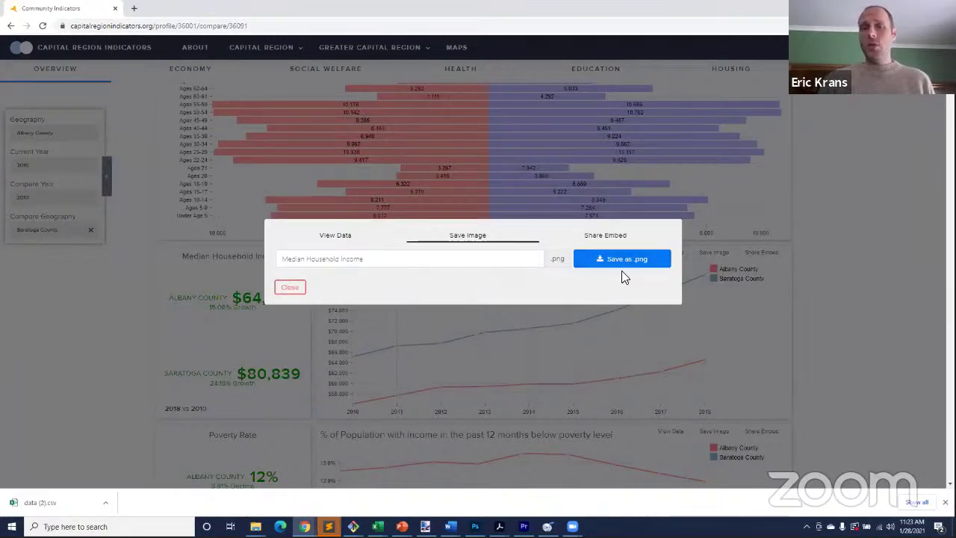
Save the Median Household Income chart as a PNG, then select its HTML embed code and close the sharing dialog.
click(640, 261)
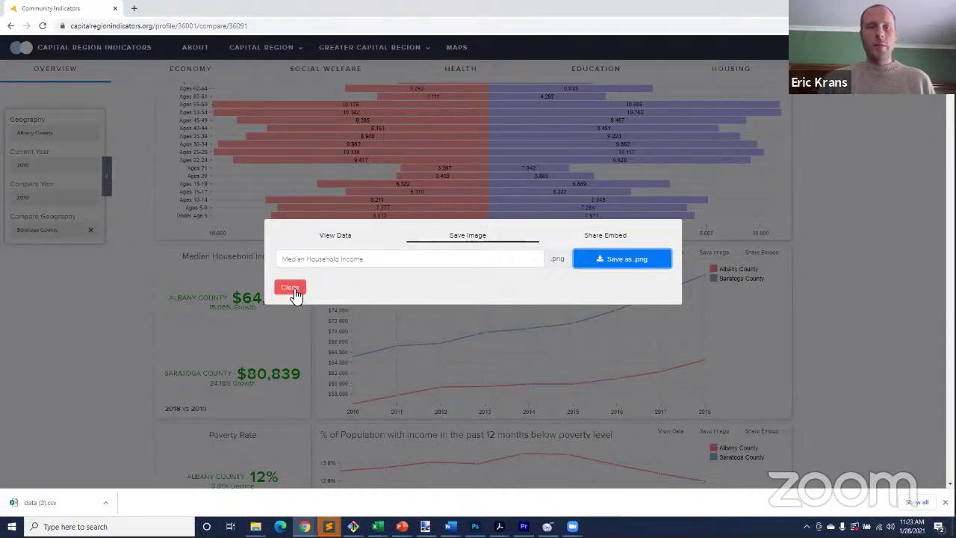
click(613, 241)
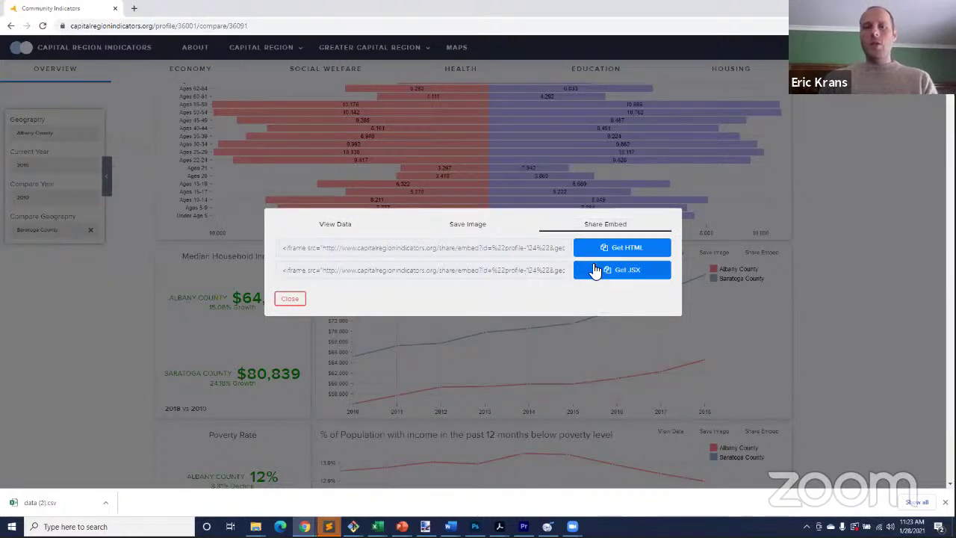
click(596, 270)
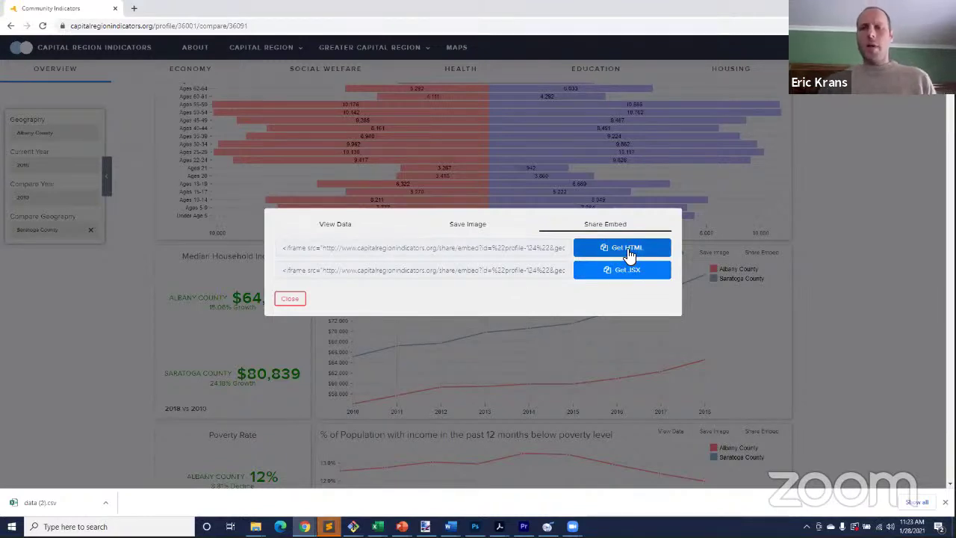
click(323, 255)
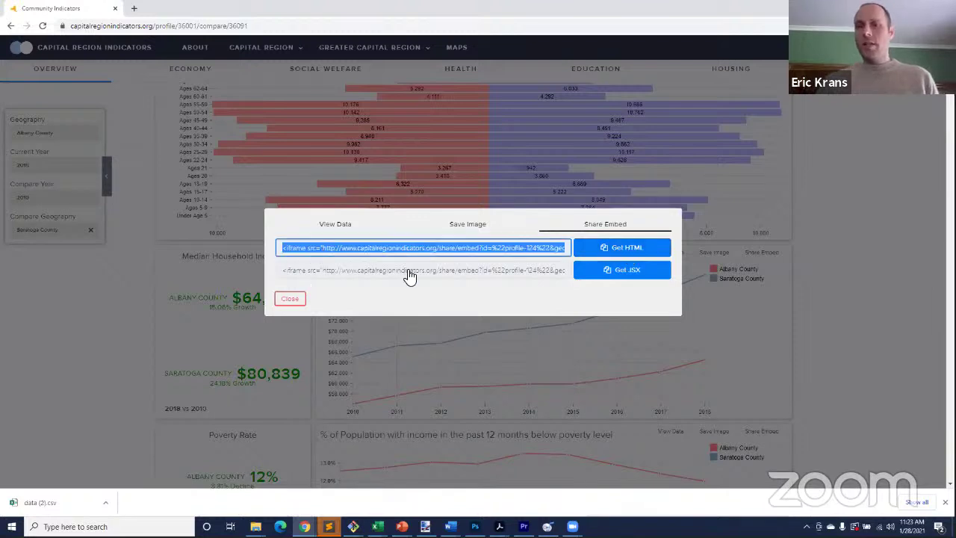
click(293, 300)
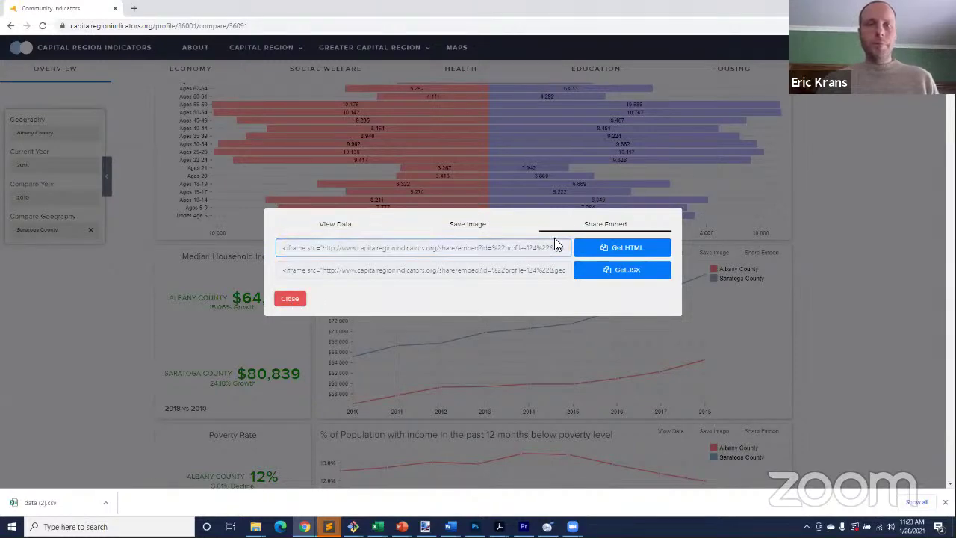
click(493, 335)
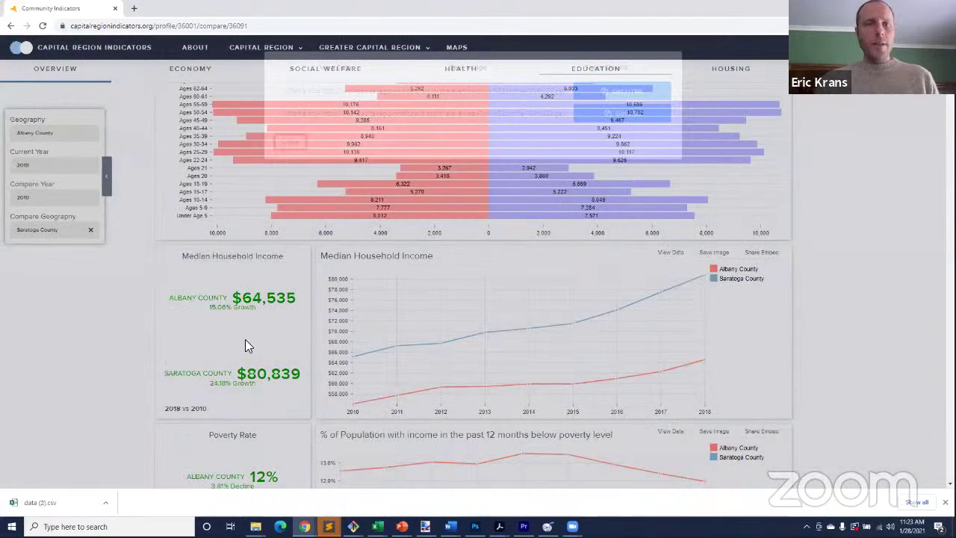
Zoom the Population map in toward Albany city and open the profile of Albany County Blockgroup 0018015.
scroll(213, 333, down, 2)
scroll(212, 335, down, 2)
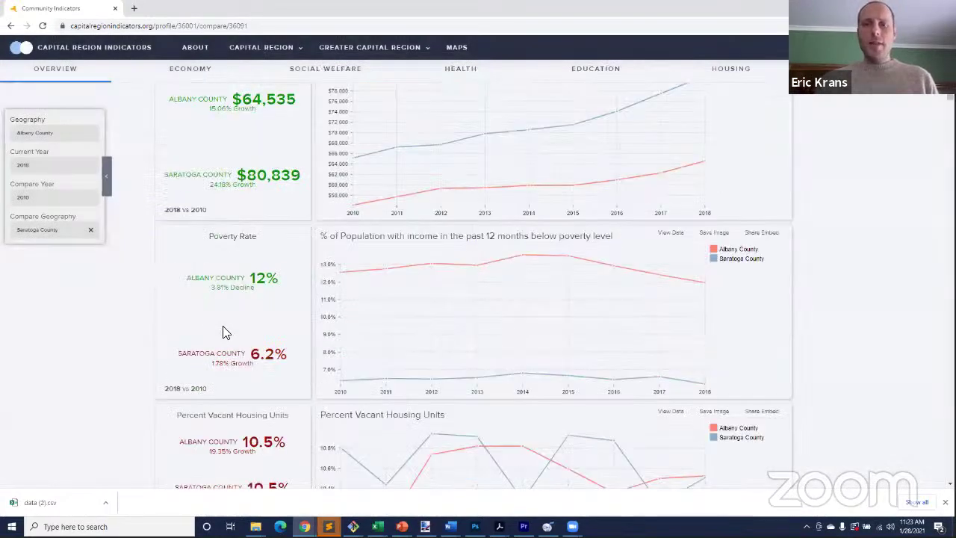
scroll(222, 328, up, 8)
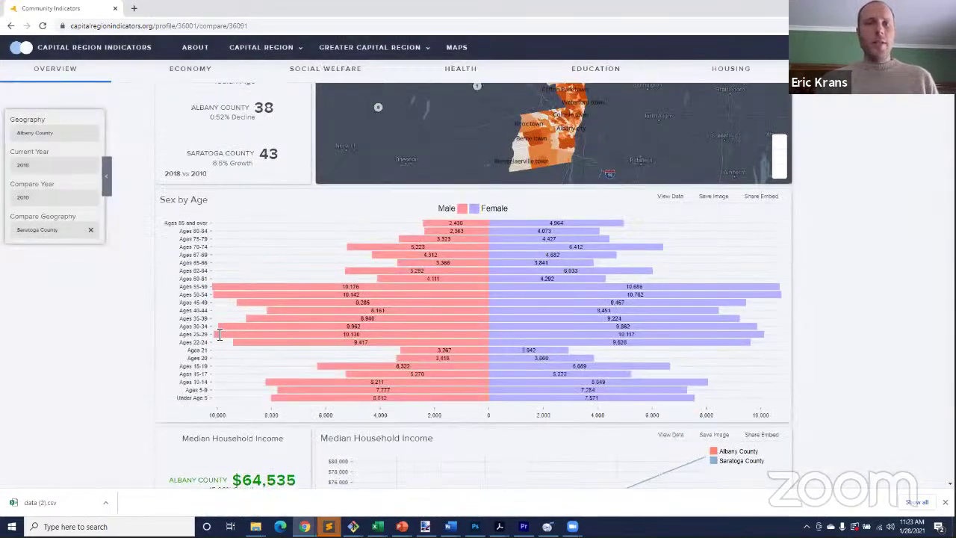
scroll(545, 303, up, 4)
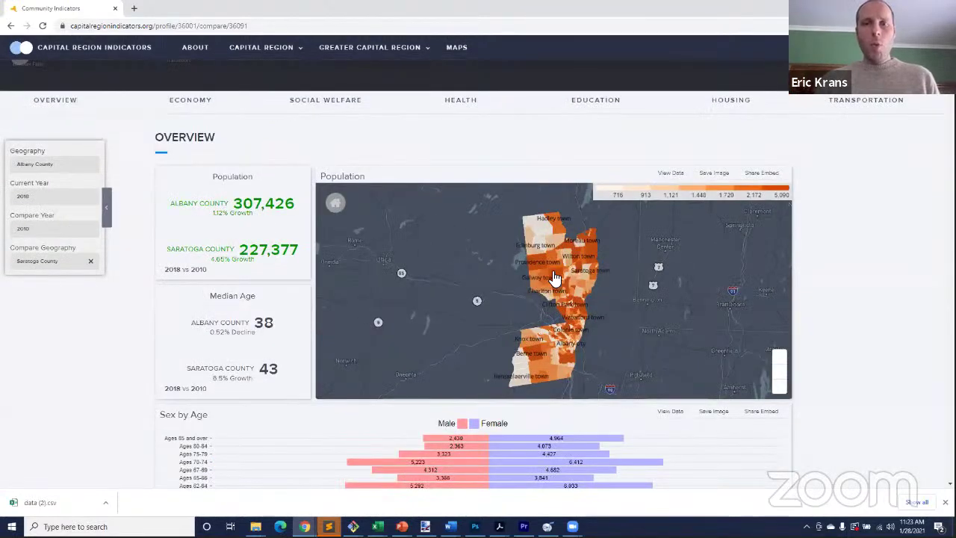
mouse_move(567, 295)
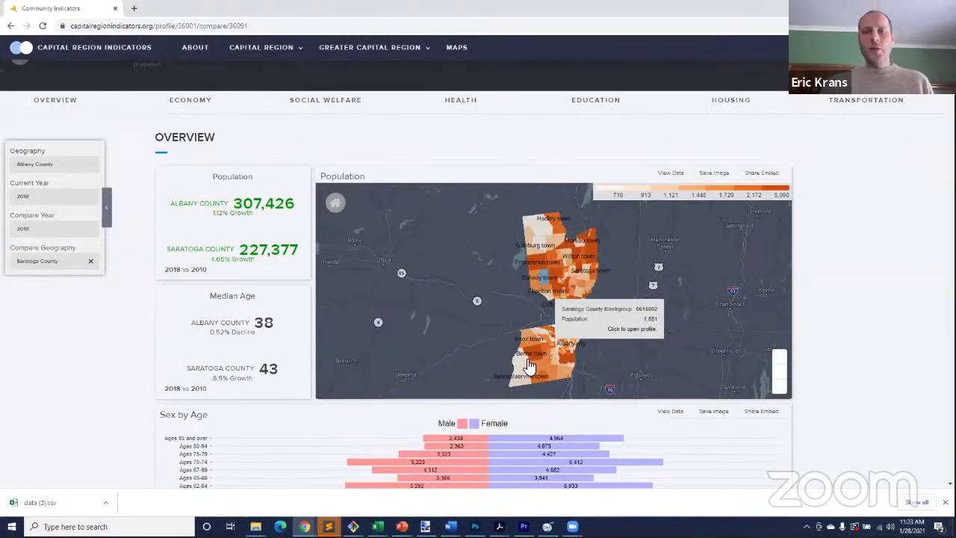
scroll(546, 362, up, 2)
scroll(517, 342, up, 3)
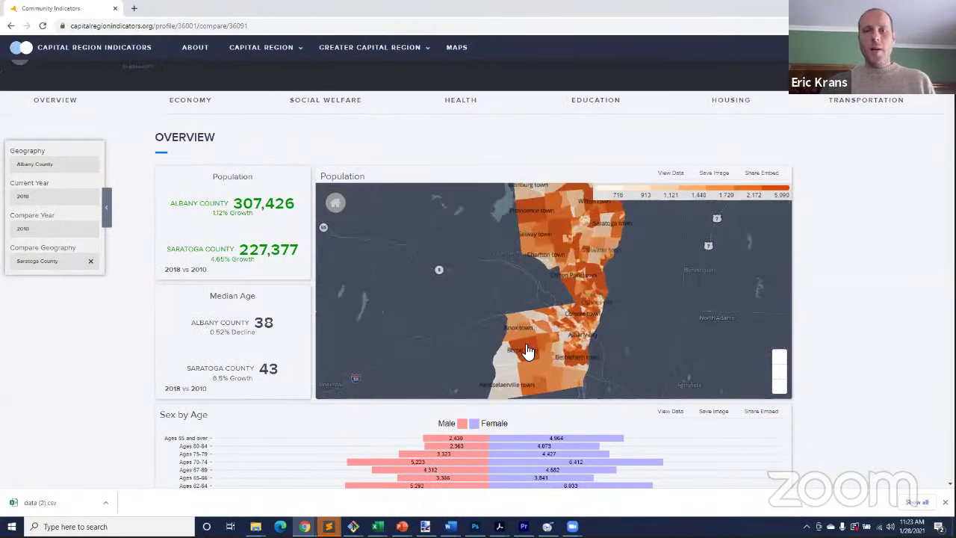
scroll(533, 341, up, 2)
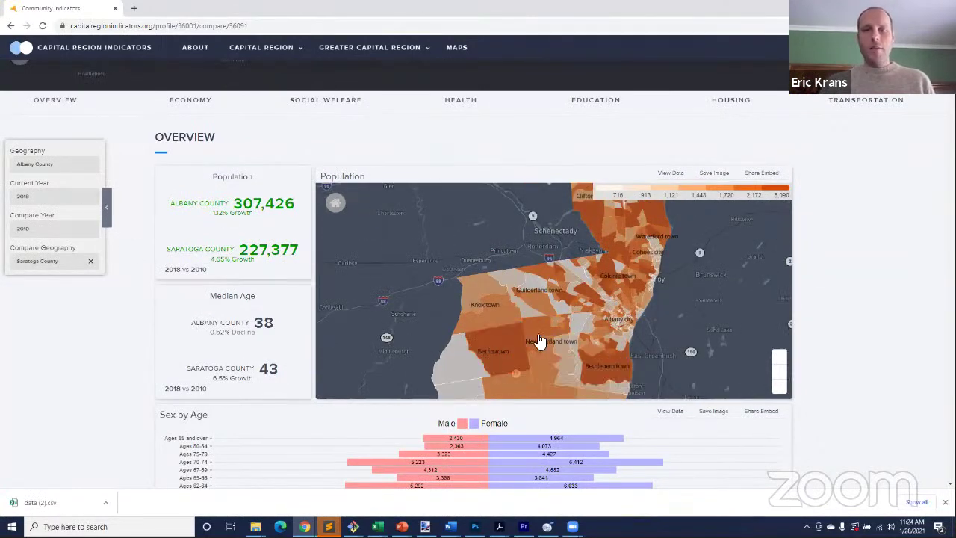
scroll(554, 351, up, 1)
scroll(554, 351, up, 3)
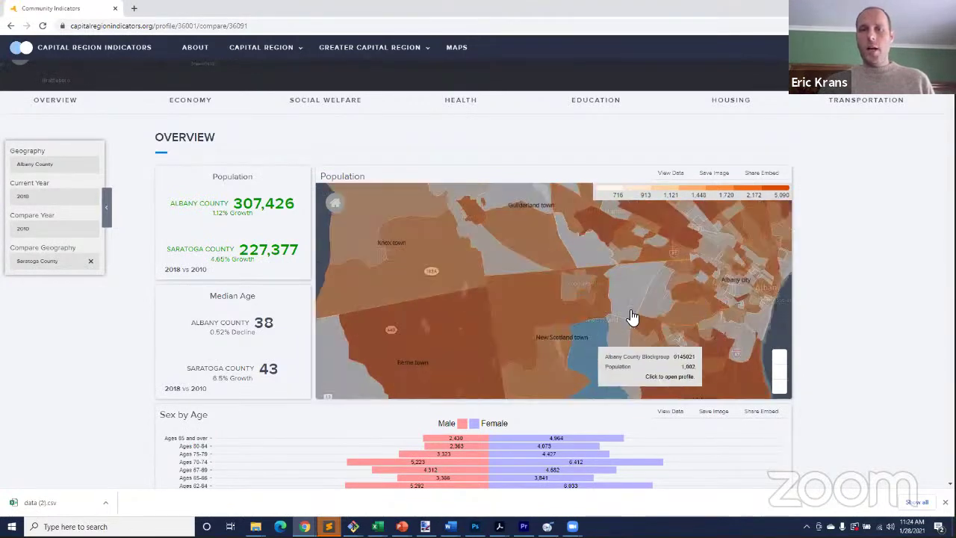
click(698, 297)
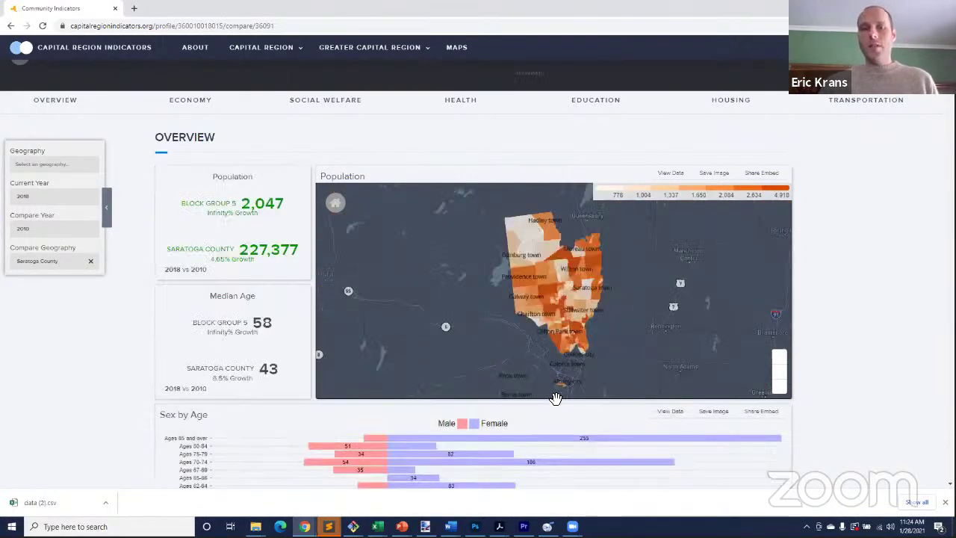
Remove Saratoga County as the compare geography, then view the block group's Sex by Age, Median Household Income and Poverty Rate sections.
click(91, 261)
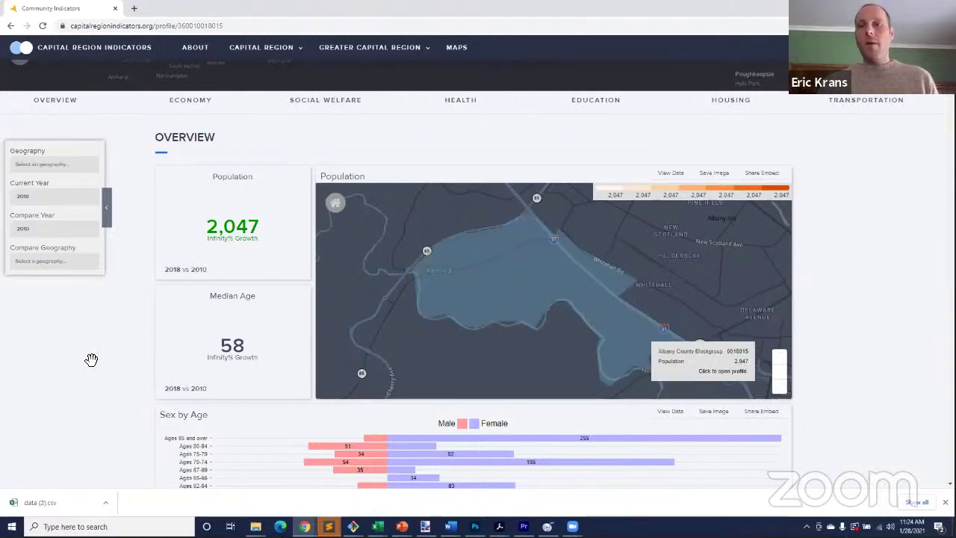
scroll(91, 360, down, 3)
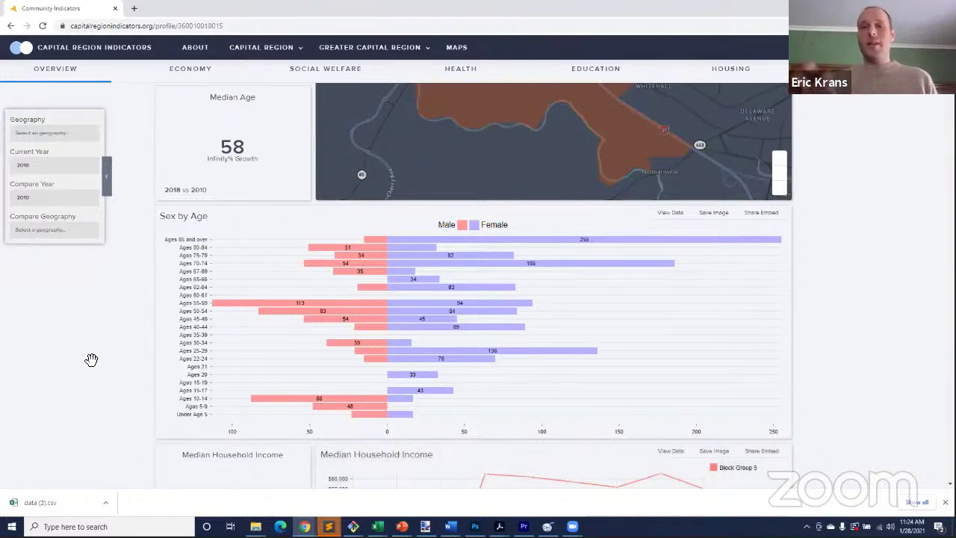
scroll(100, 367, down, 3)
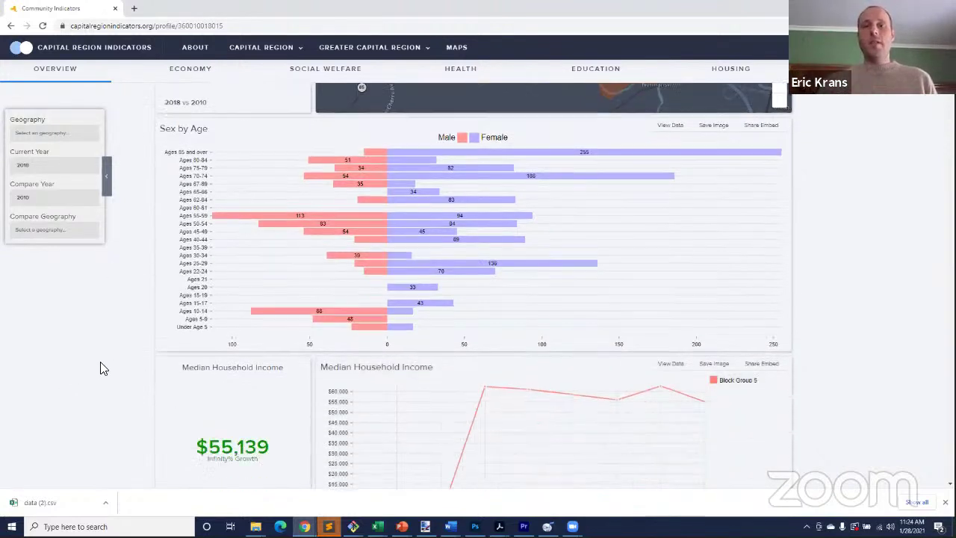
scroll(104, 367, down, 1)
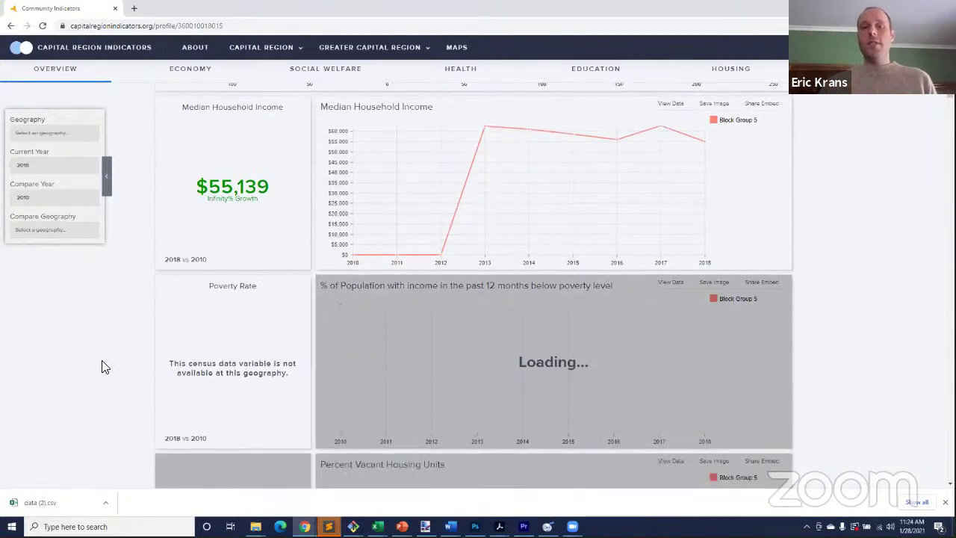
Examine the block group's Poverty Rate, Percent Vacant Housing Units, Population by Race and Ethnicity, and Per Capita Income charts.
scroll(104, 367, down, 2)
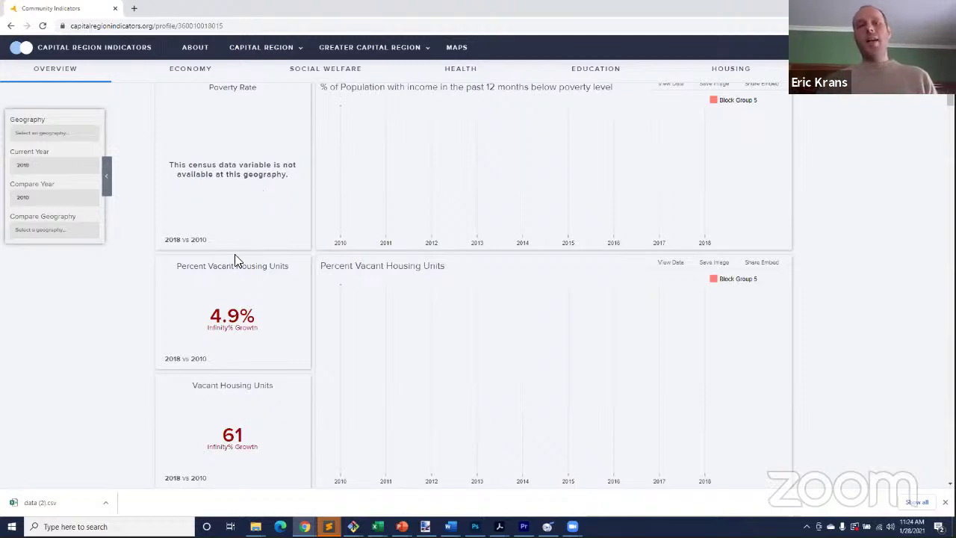
scroll(290, 270, up, 2)
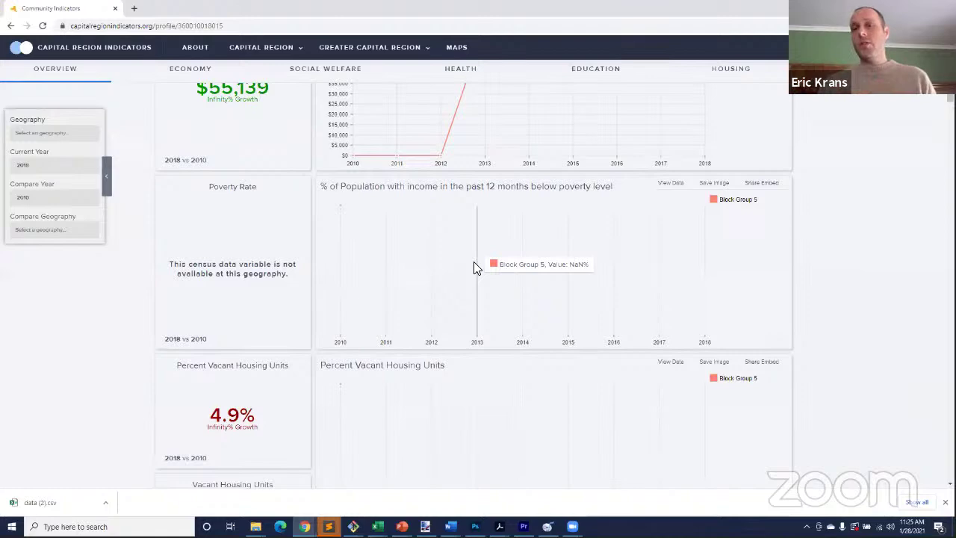
scroll(262, 301, down, 4)
scroll(247, 303, down, 5)
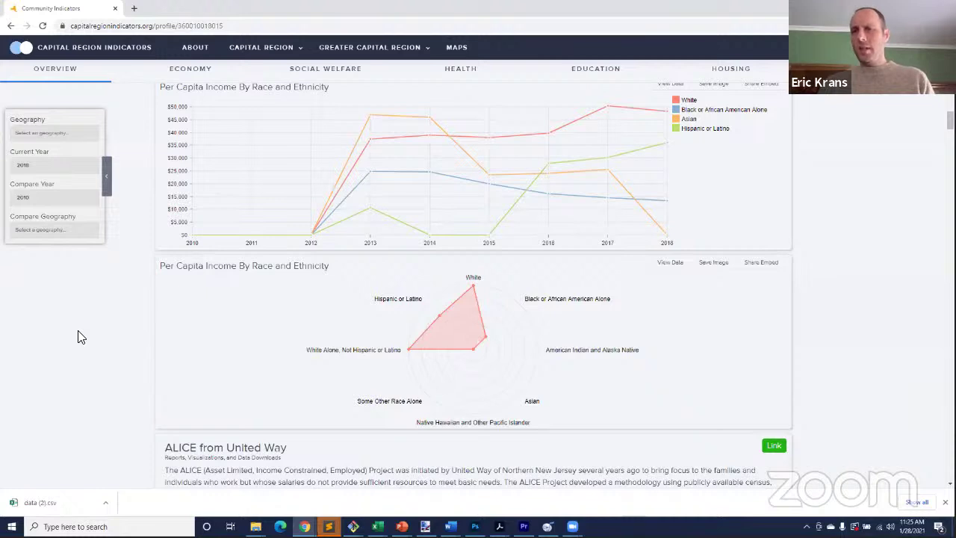
mouse_move(289, 60)
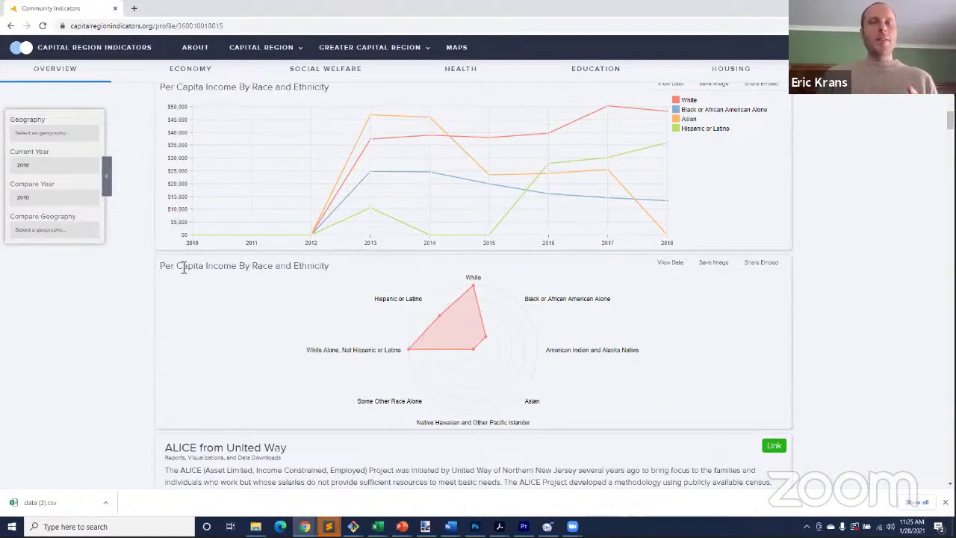
scroll(136, 287, up, 1)
scroll(136, 287, up, 4)
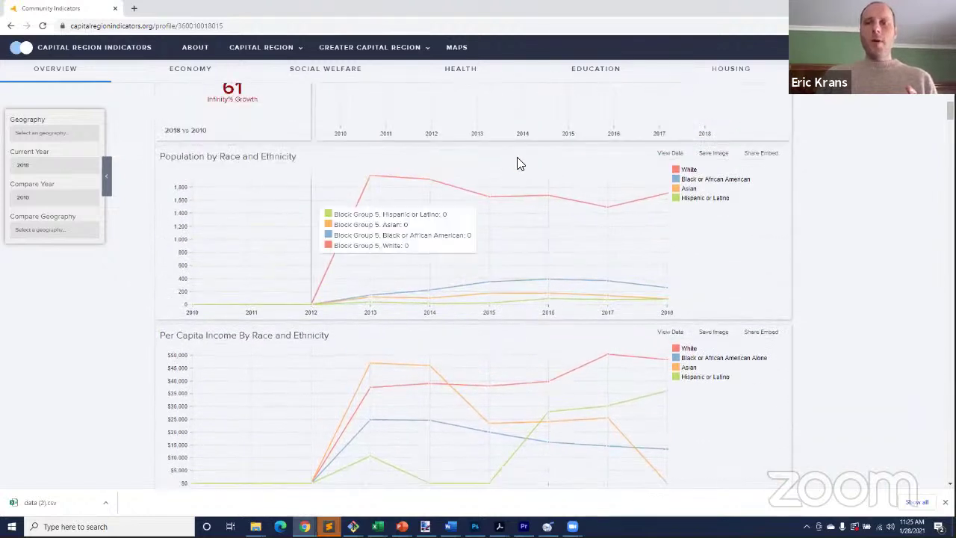
Open the Maps page and limit the ACS layer to Albany County at the Tracts geography level.
click(461, 54)
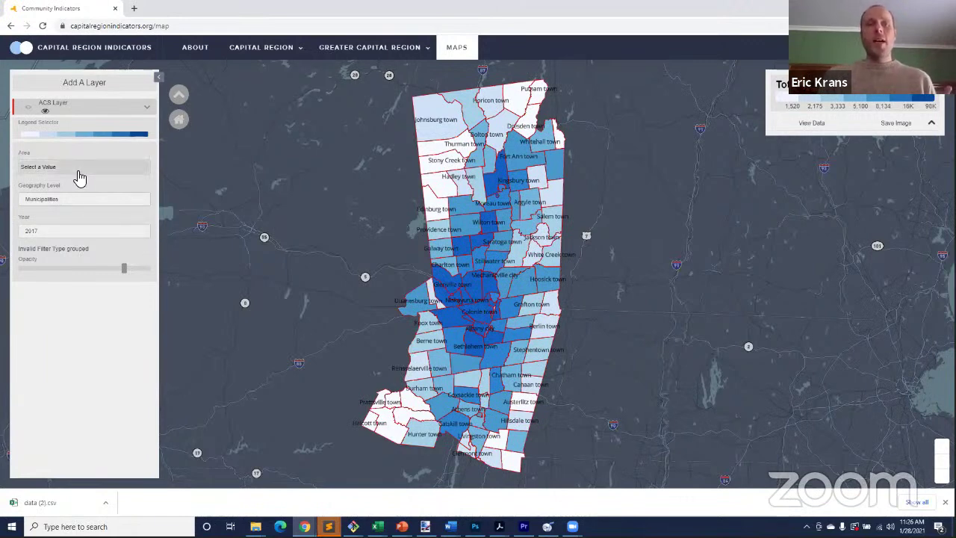
mouse_move(472, 302)
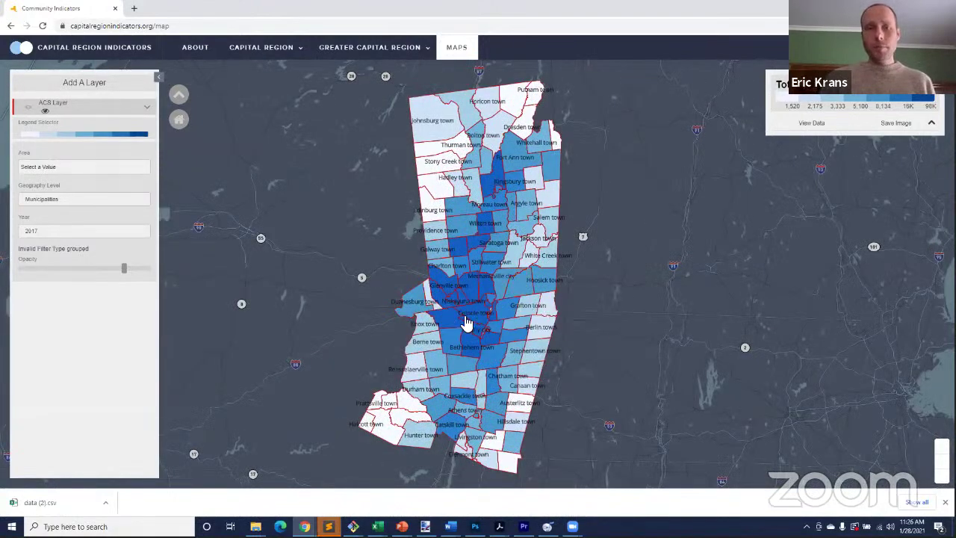
click(53, 169)
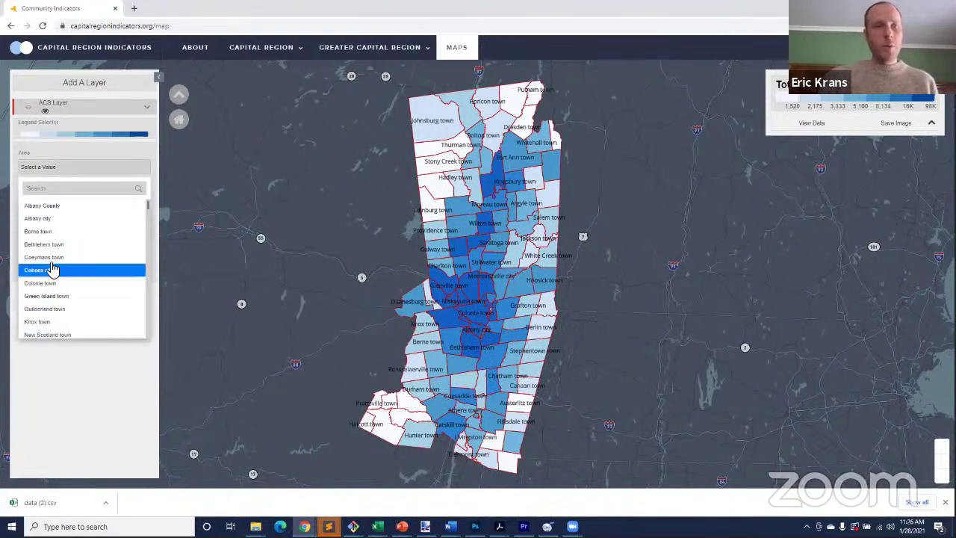
click(57, 210)
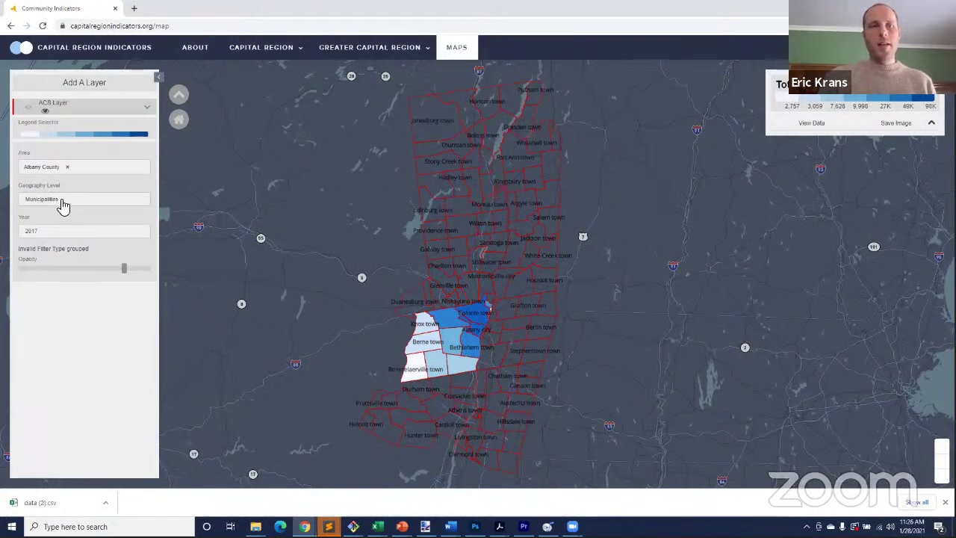
key(alt+Down)
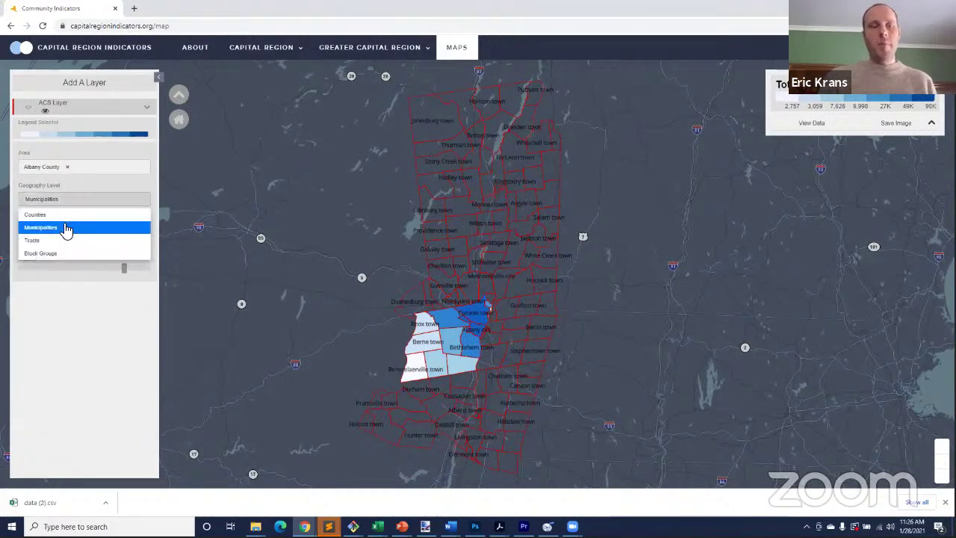
click(61, 240)
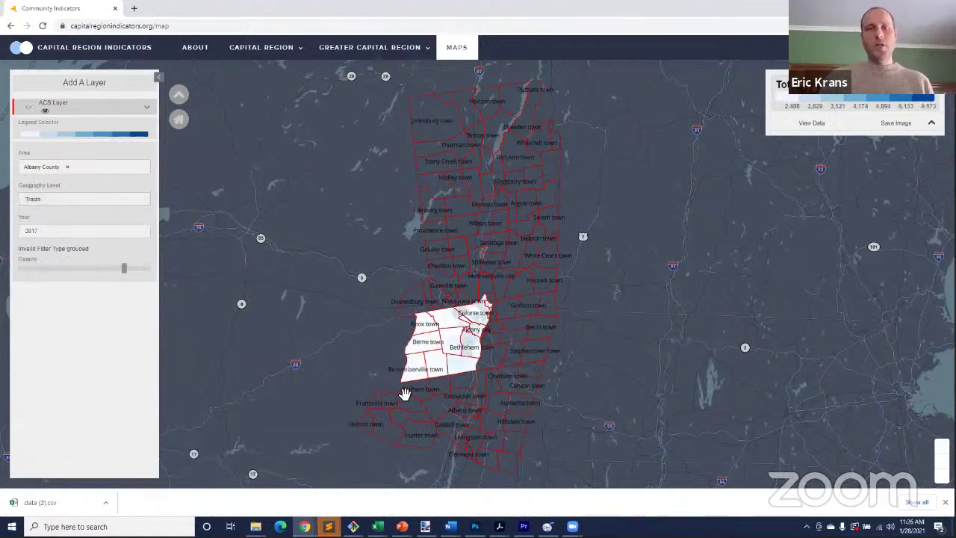
Inspect the total population of individual Albany County tracts on the map and select 2017 as the year.
mouse_move(463, 368)
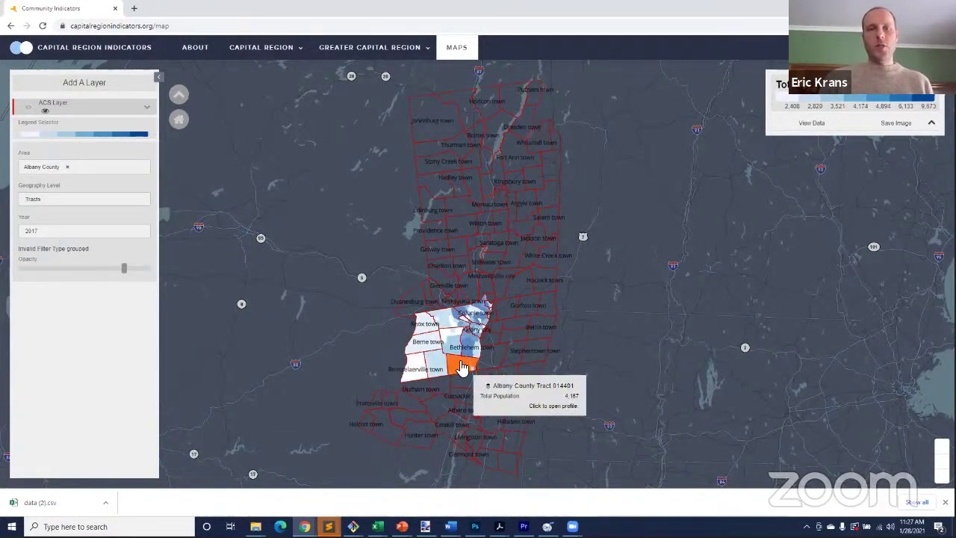
scroll(468, 368, up, 1)
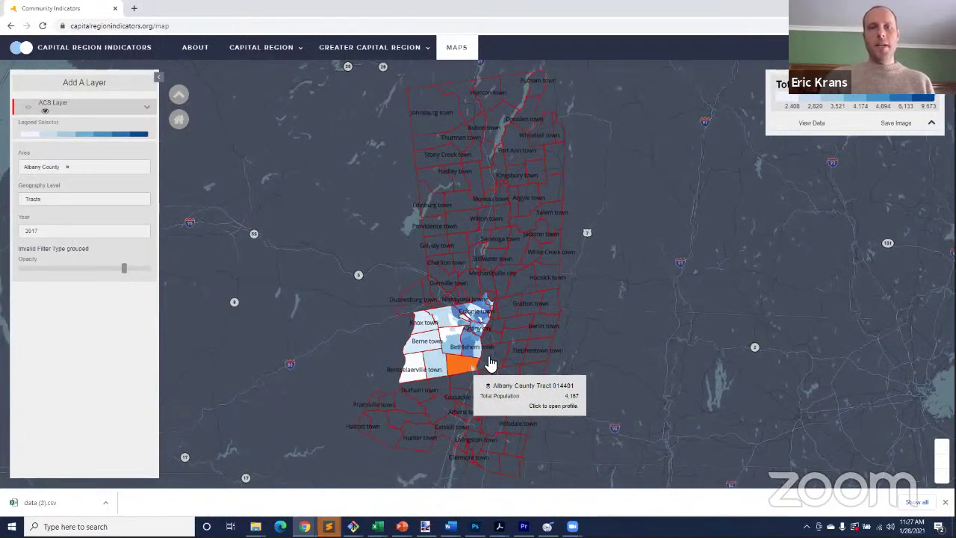
scroll(489, 363, up, 1)
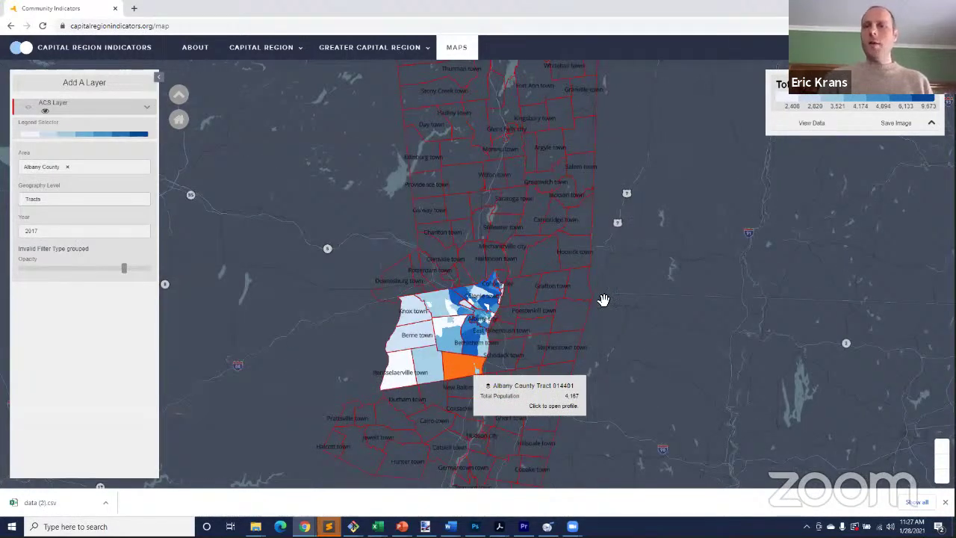
scroll(470, 354, up, 2)
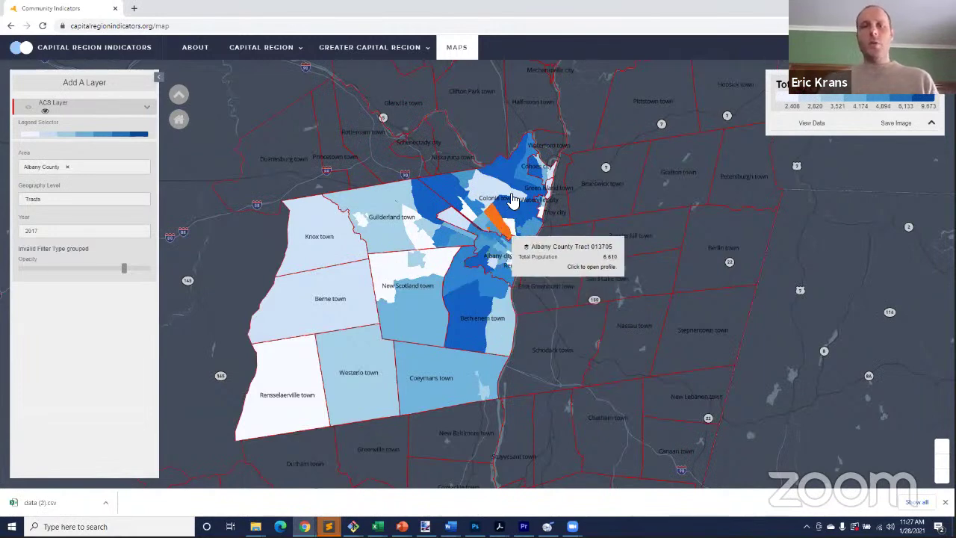
mouse_move(545, 175)
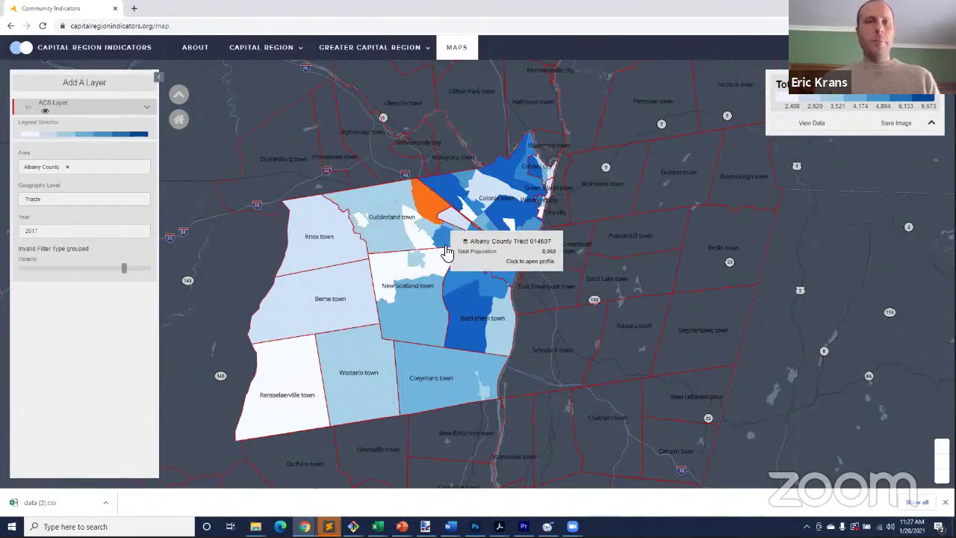
click(81, 233)
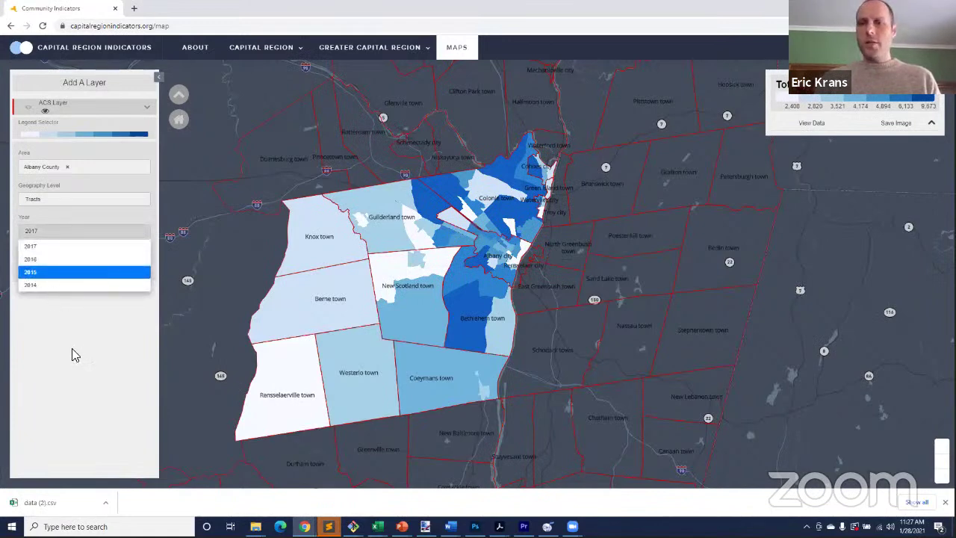
click(97, 245)
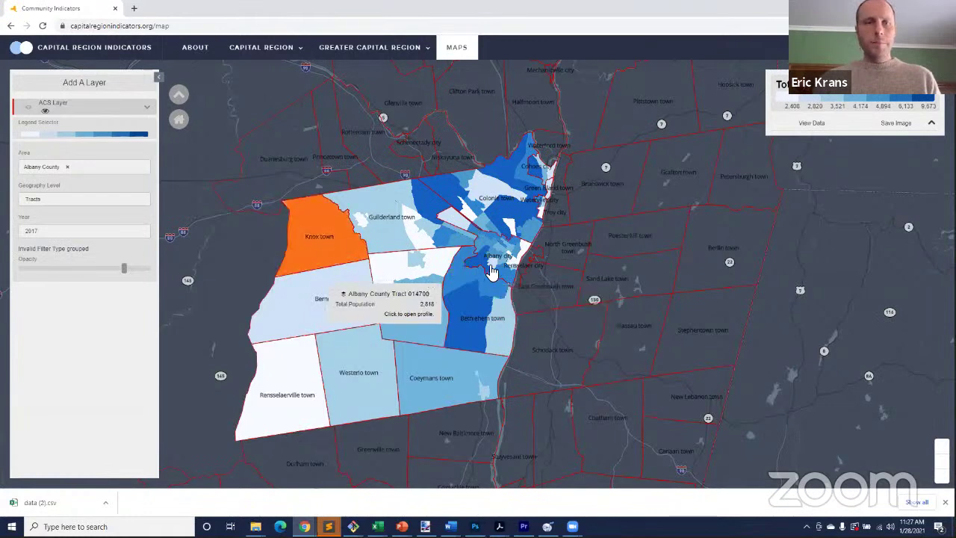
Lower and raise the ACS layer's opacity to compare the basemap's roads with the tract shading, leaving it fairly opaque.
click(124, 268)
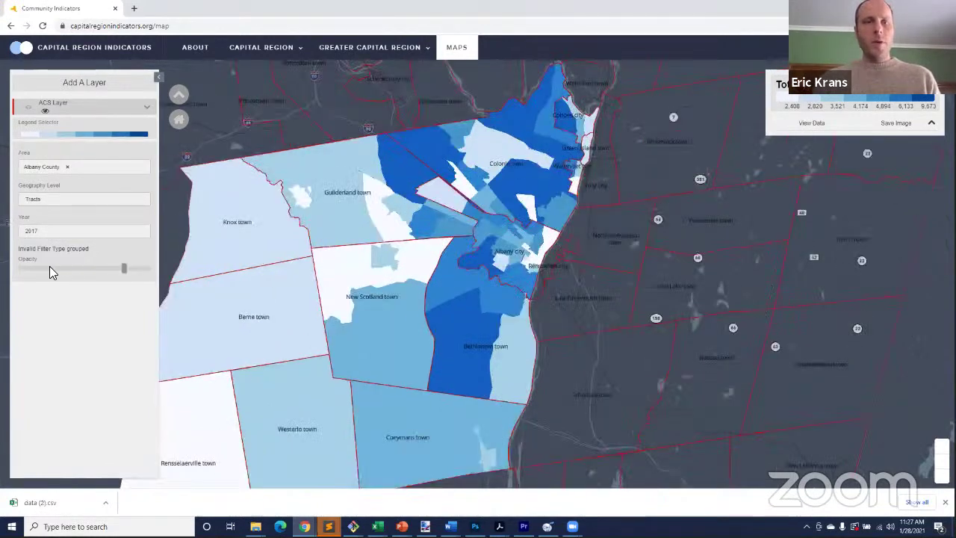
click(49, 268)
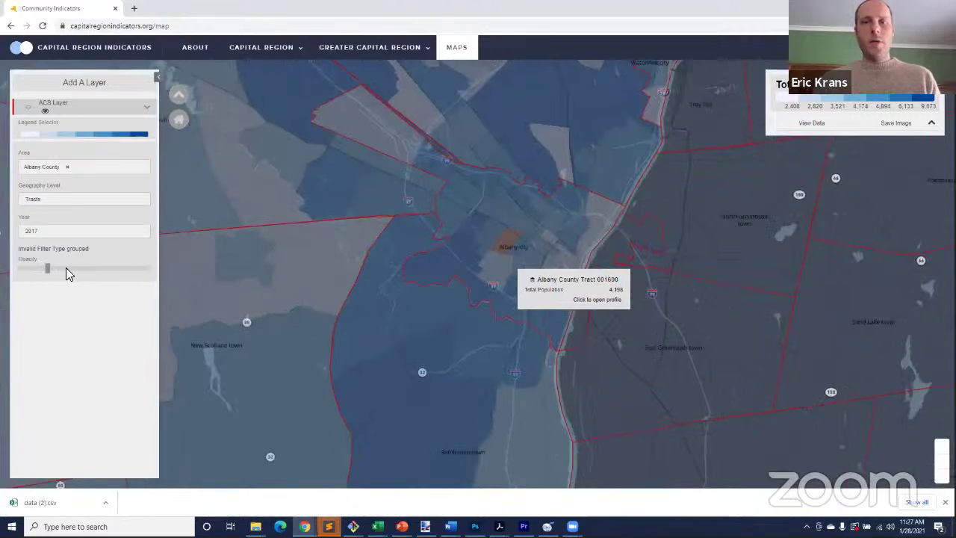
click(135, 269)
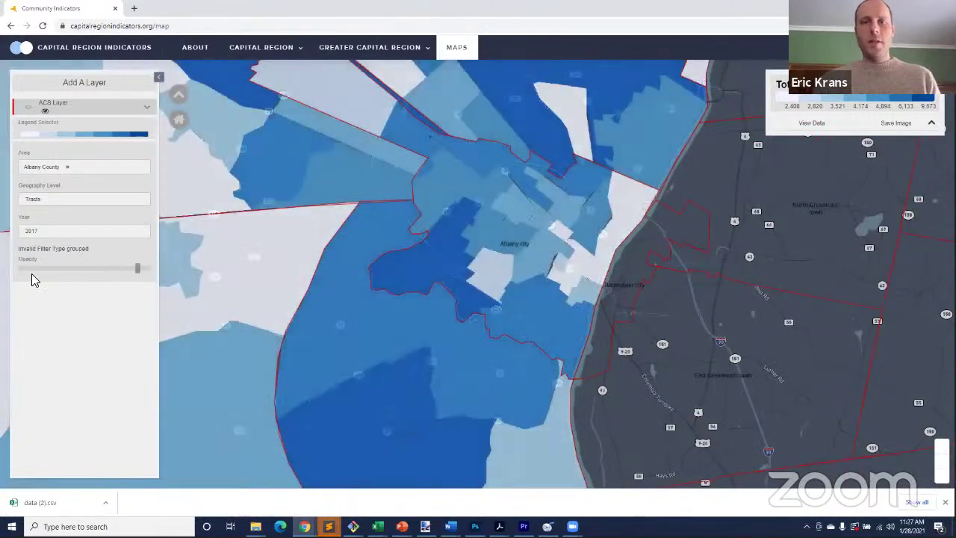
click(31, 273)
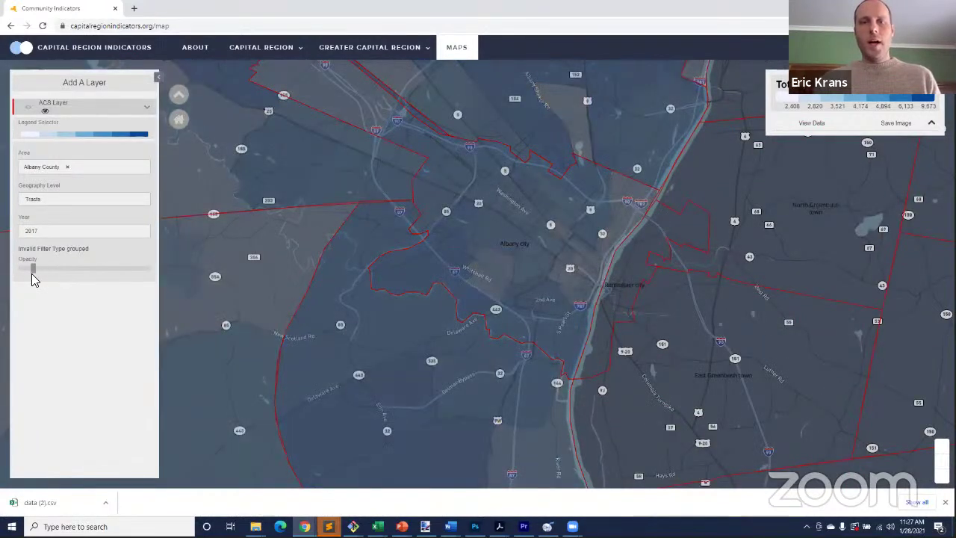
drag(51, 273, 114, 273)
scroll(437, 264, down, 1)
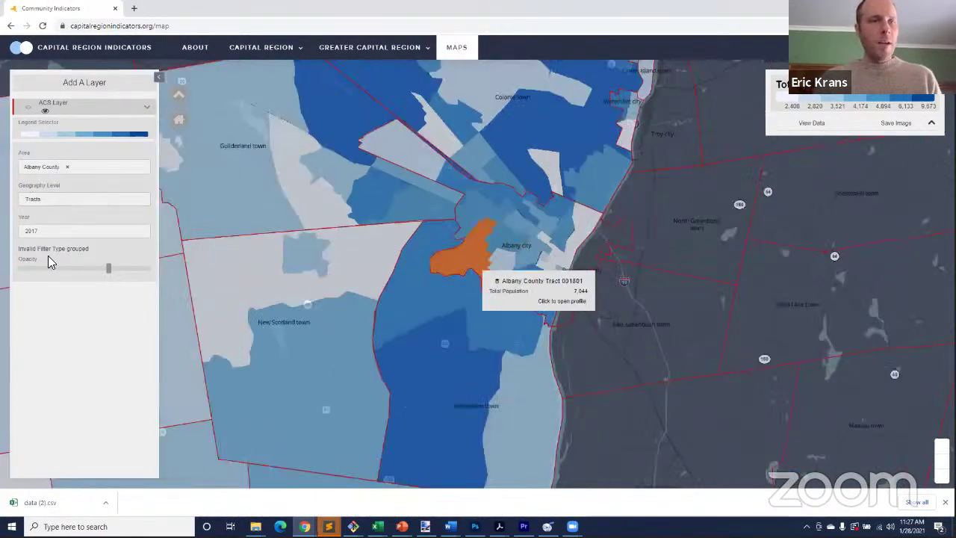
Review the layer's geography level options and check a municipality's total population on the map.
click(44, 197)
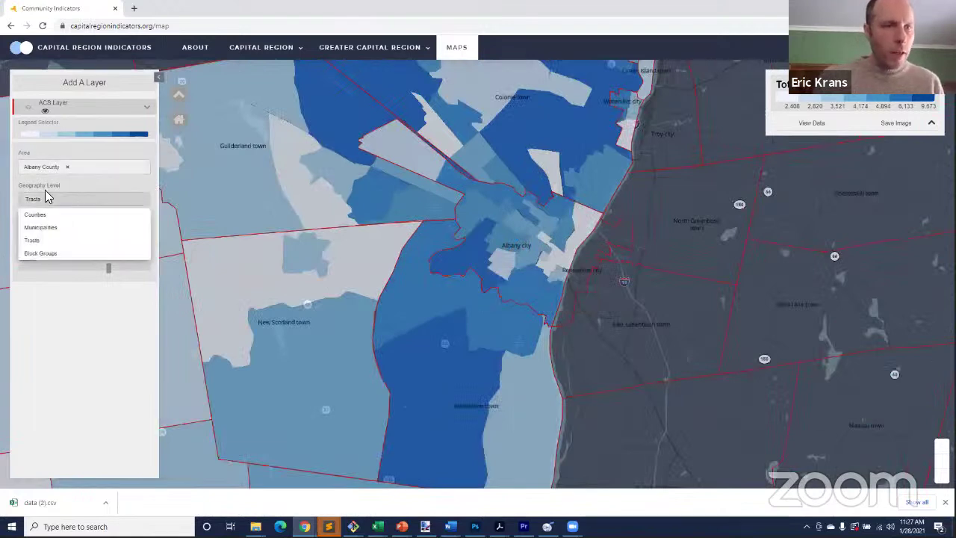
click(109, 187)
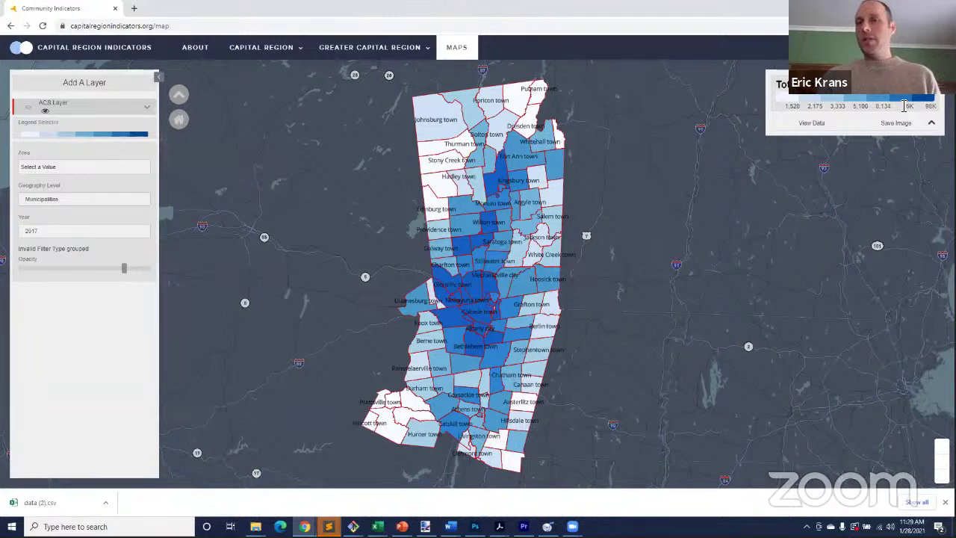
mouse_move(466, 292)
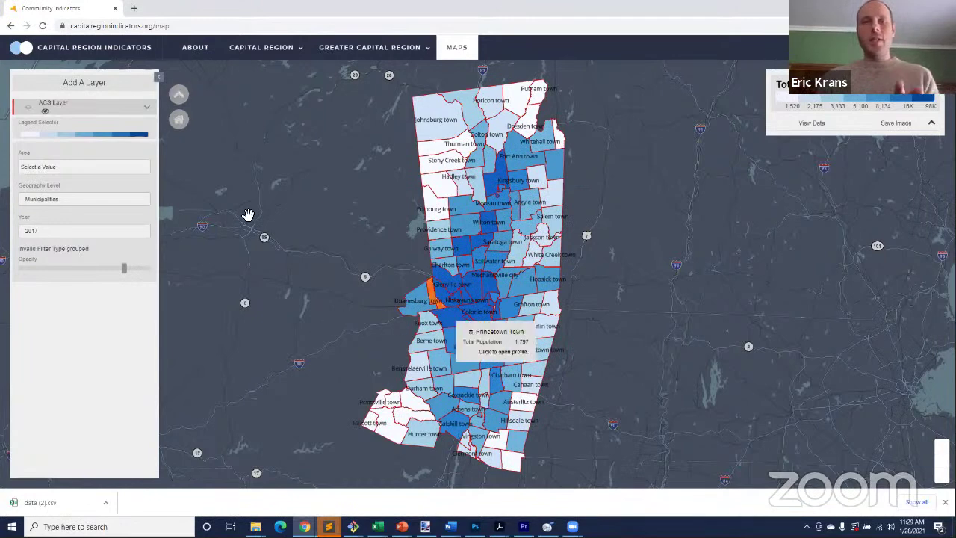
Turn the municipality population map's 3D view on and back off.
click(179, 95)
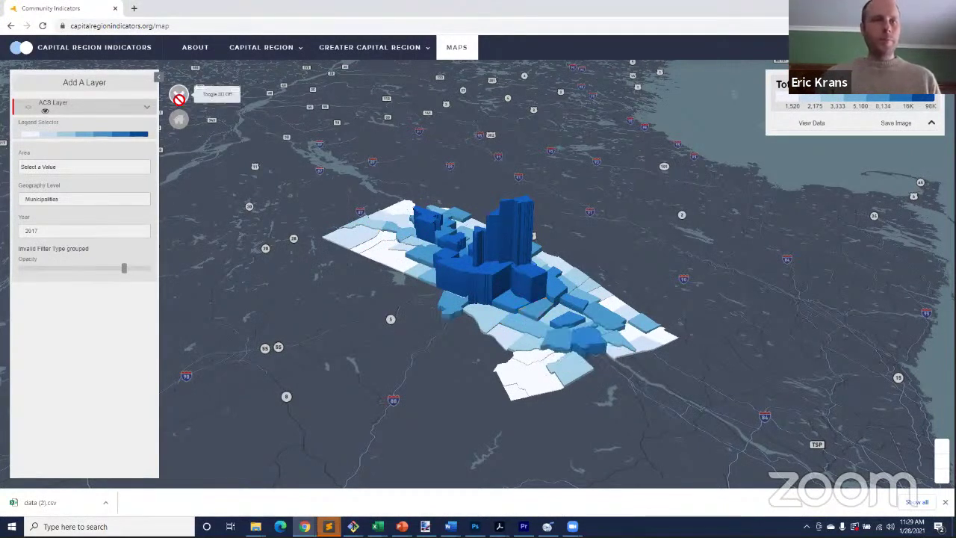
click(179, 97)
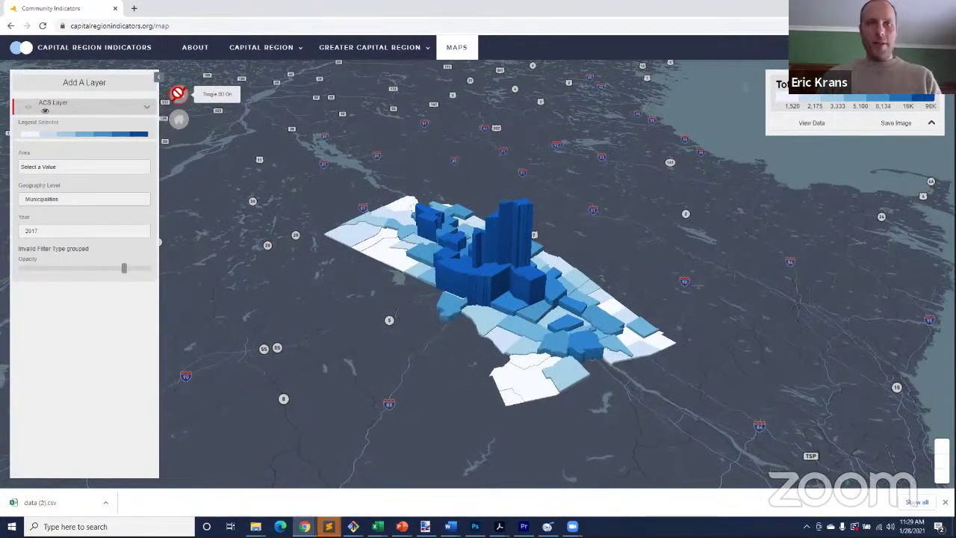
click(180, 94)
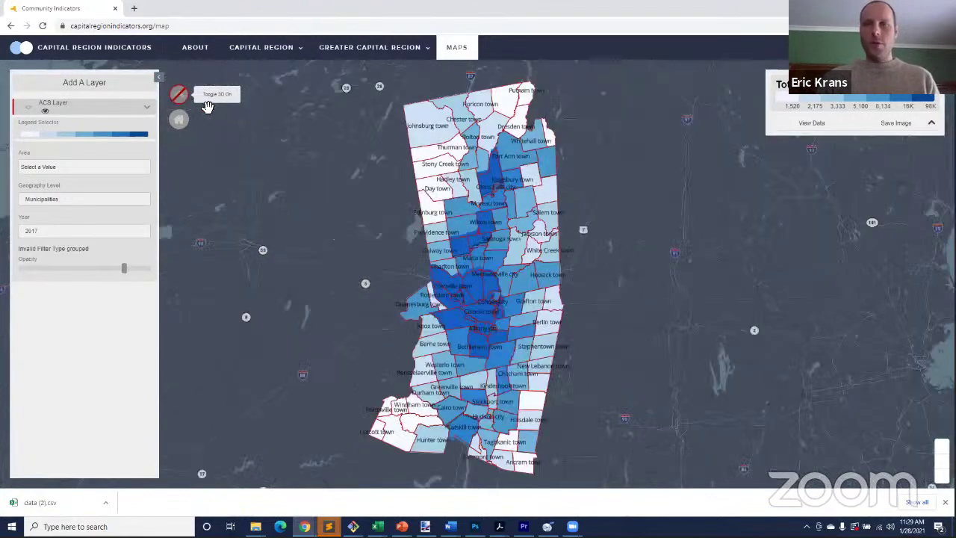
click(817, 125)
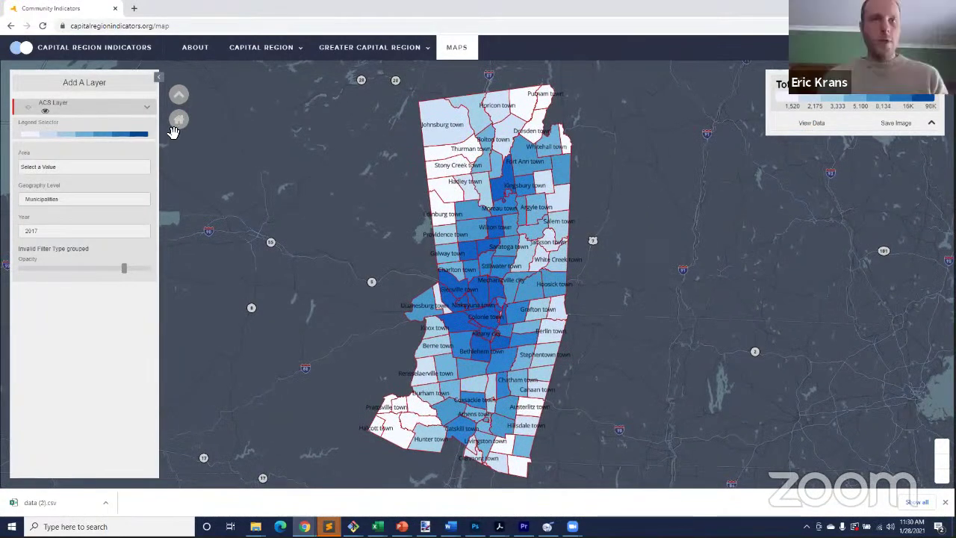
Turn the municipality population map's 3D view on and view the extruded municipalities from different angles.
click(179, 94)
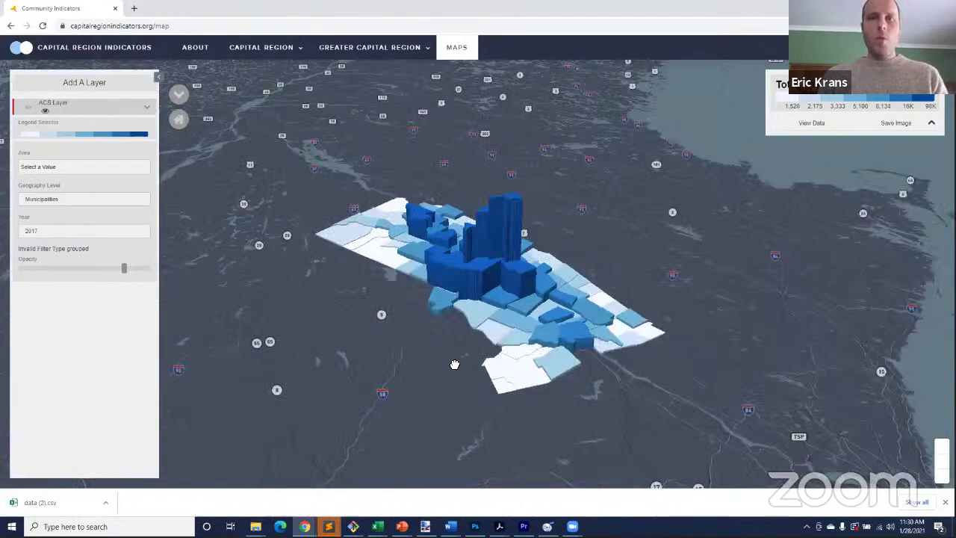
drag(423, 346, 498, 344)
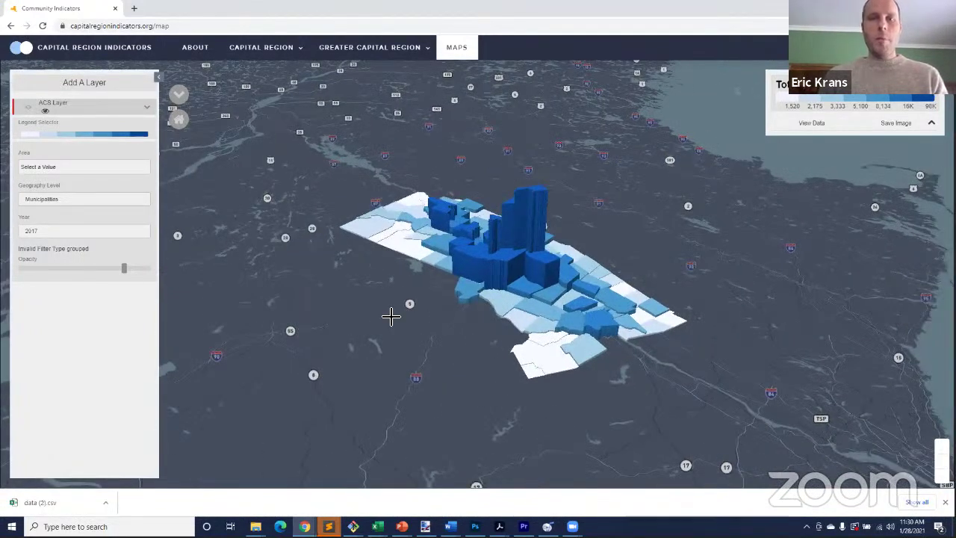
scroll(454, 273, up, 1)
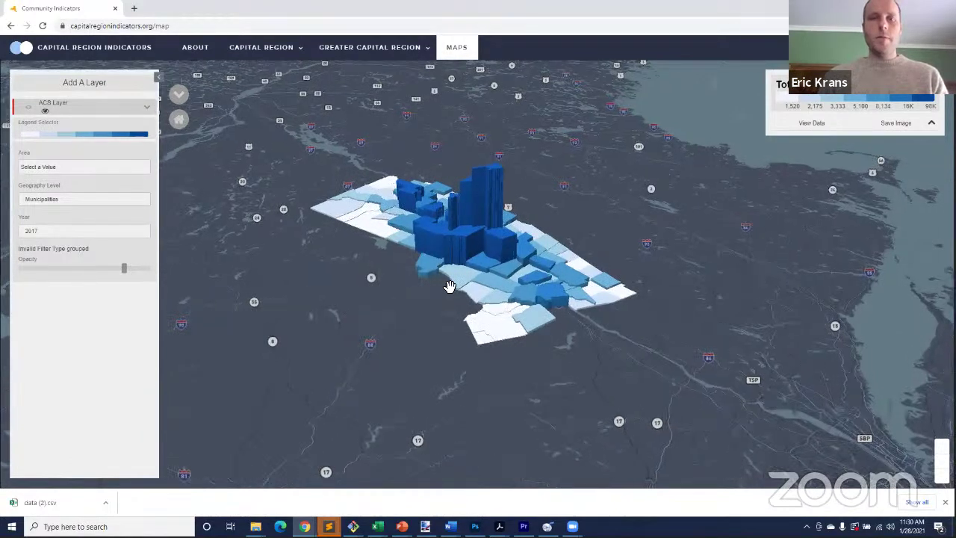
scroll(459, 277, up, 1)
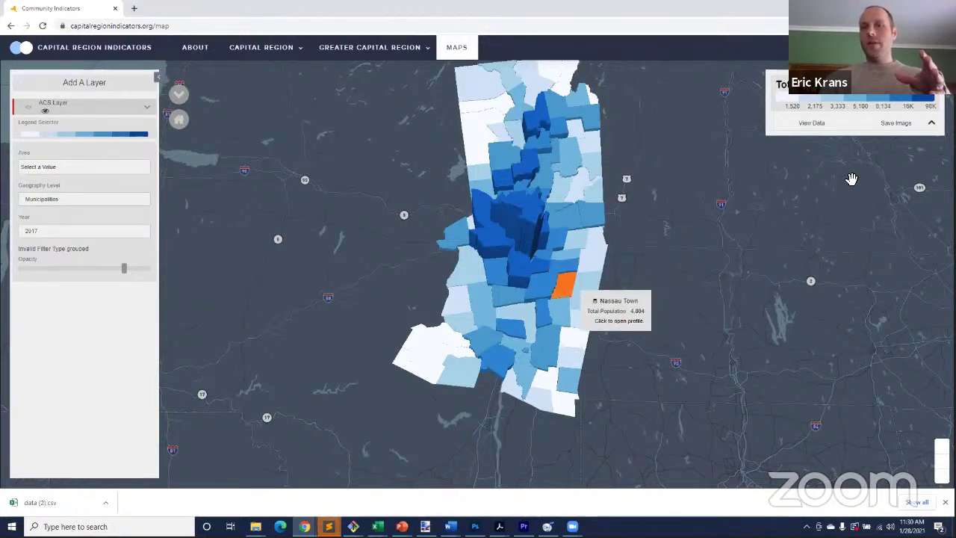
Save the 3D map as a PNG image named Total Population and check the downloaded file in the image viewer.
click(889, 125)
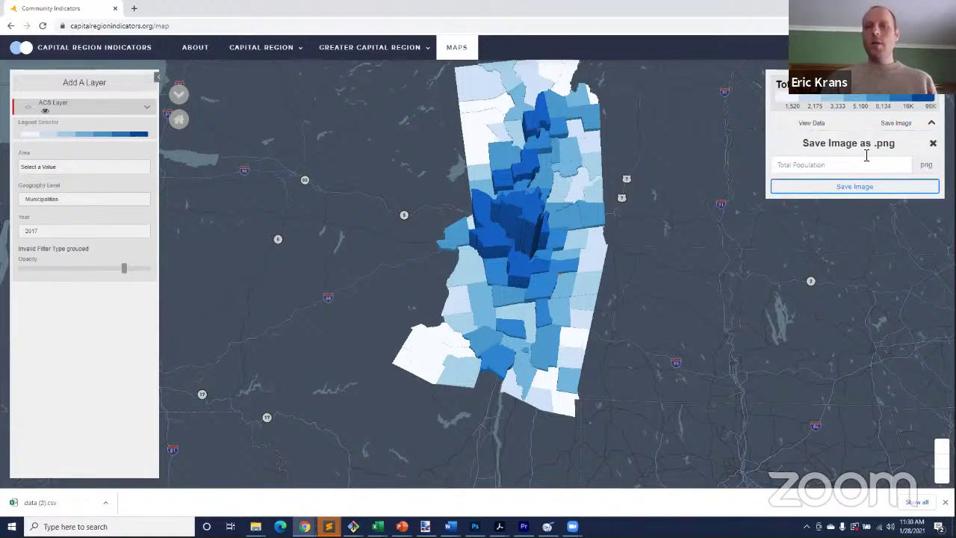
click(857, 189)
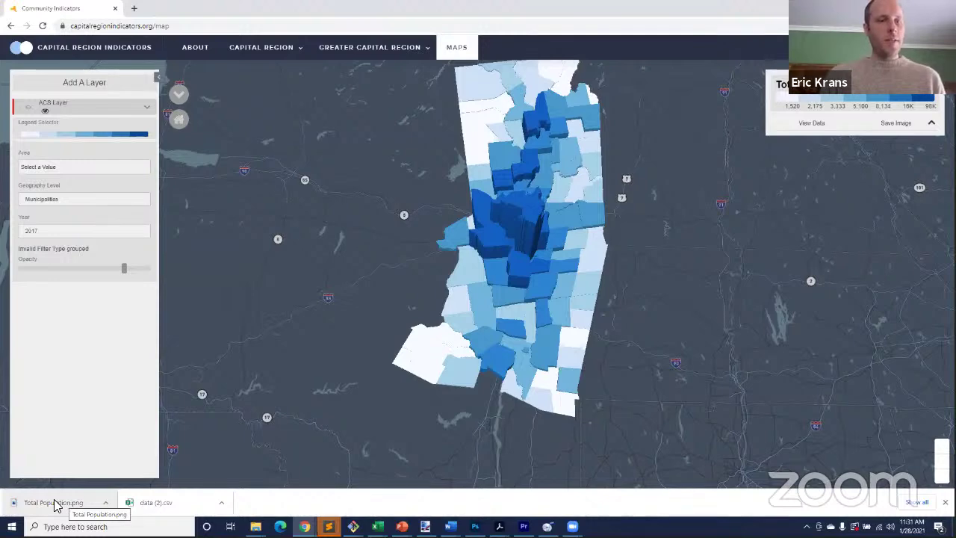
click(54, 504)
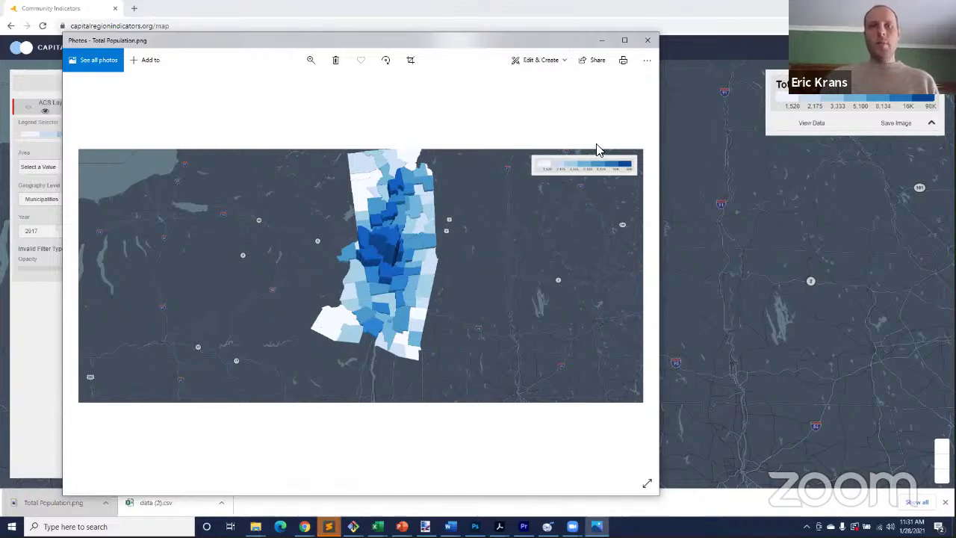
click(648, 44)
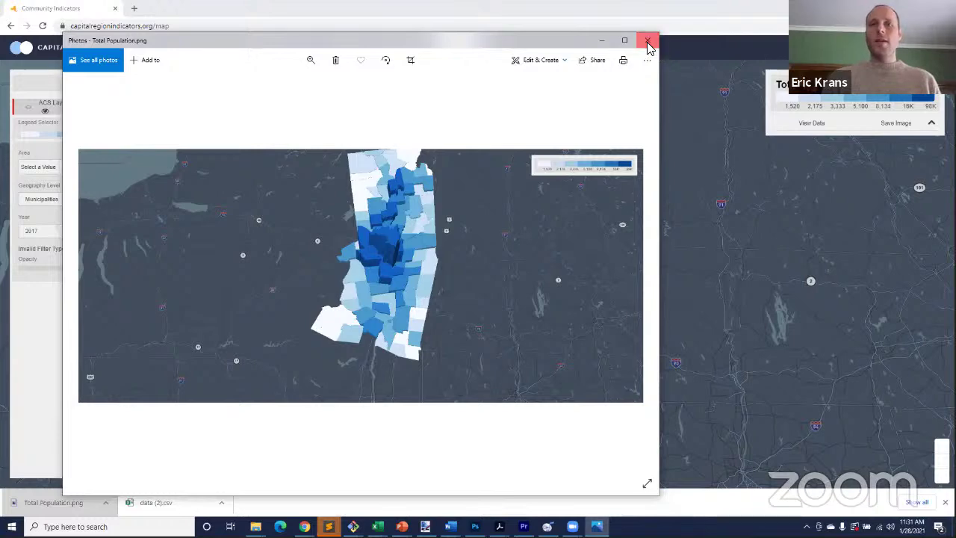
click(648, 45)
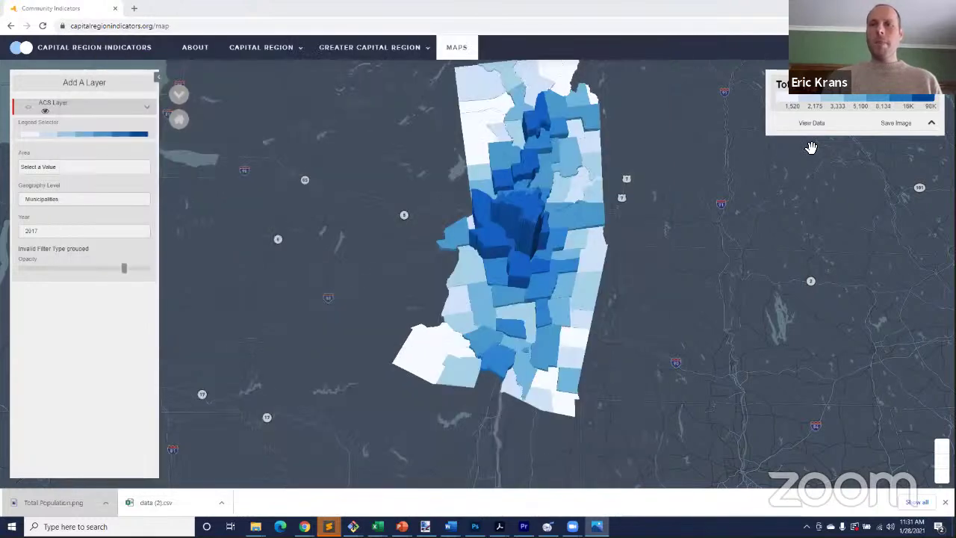
View the data table behind the municipality population layer and close it.
click(811, 125)
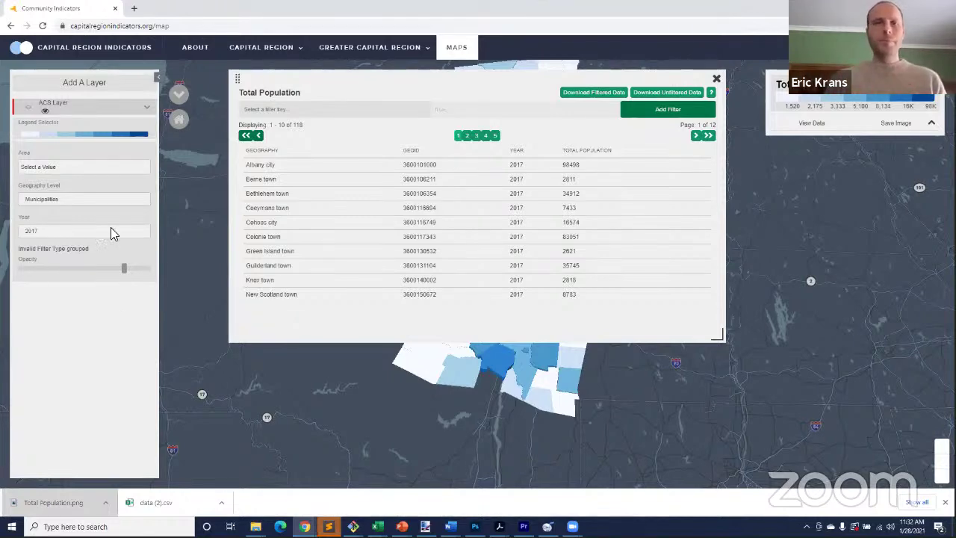
mouse_move(346, 50)
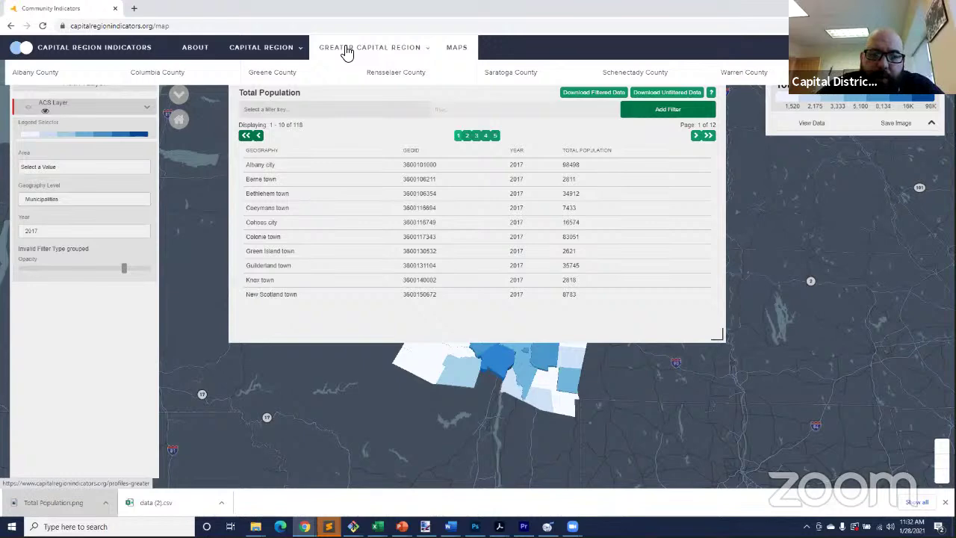
mouse_move(88, 77)
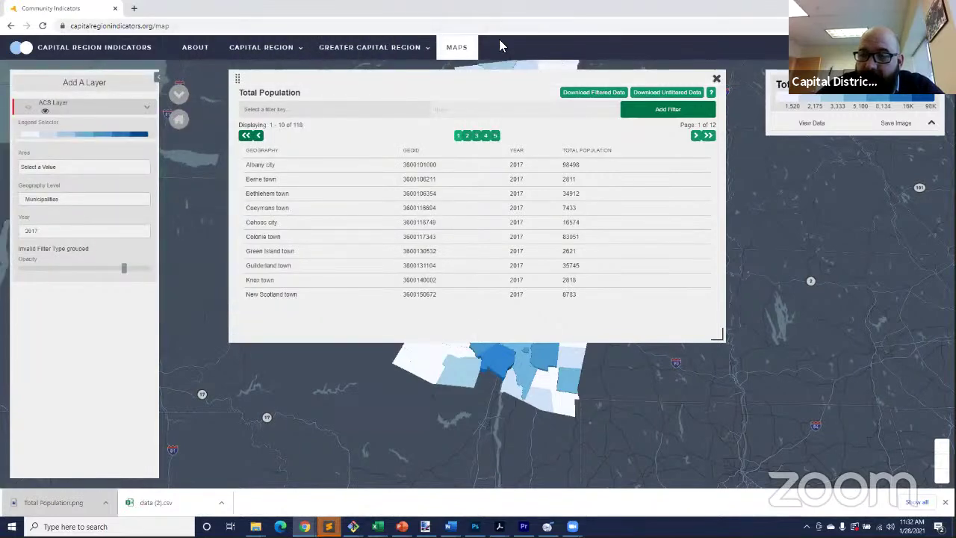
click(716, 78)
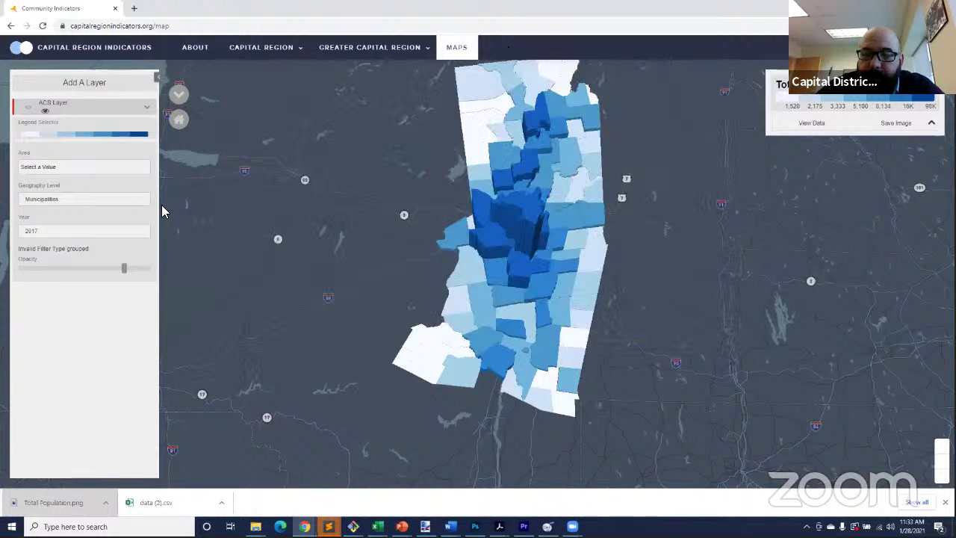
Set the ACS layer's geography level to Tracts and check the total population of Albany County tracts in 3D.
click(52, 200)
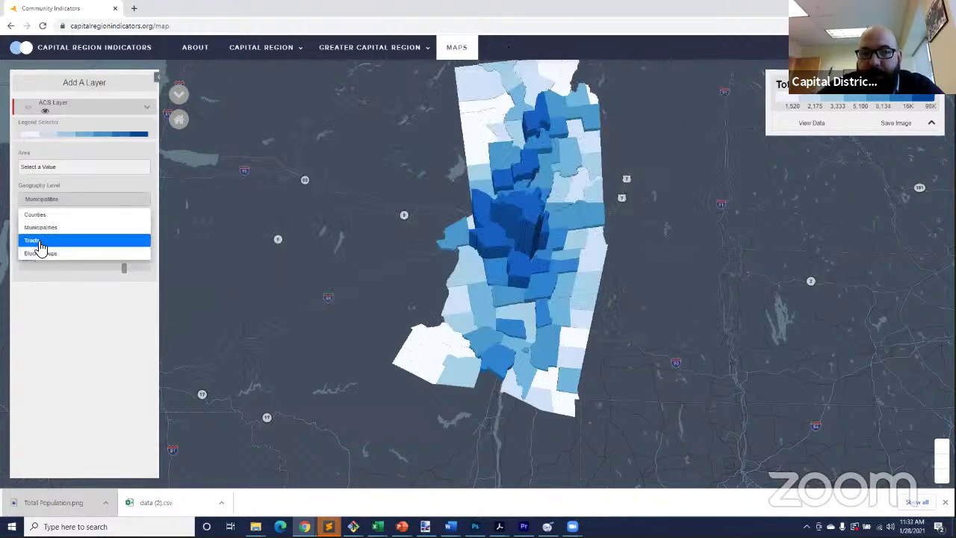
click(38, 241)
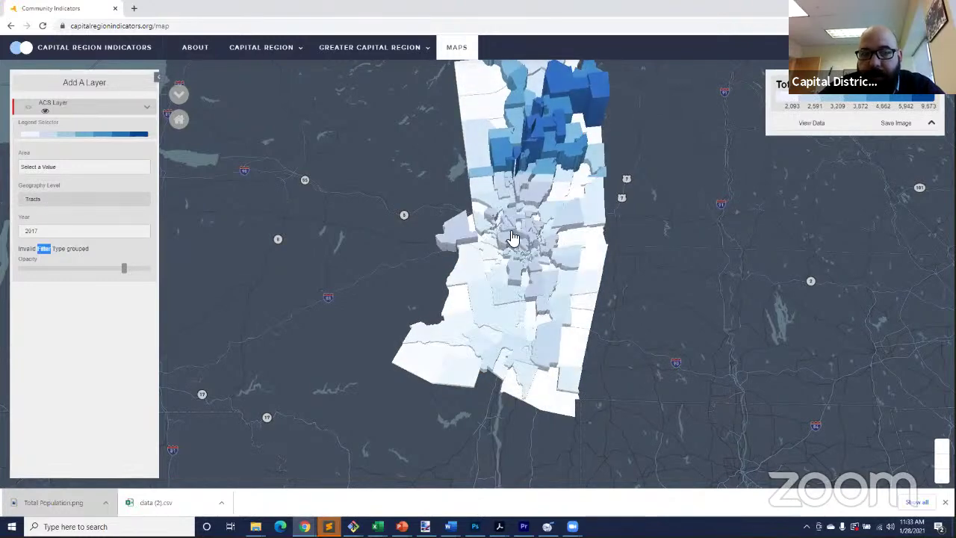
mouse_move(521, 247)
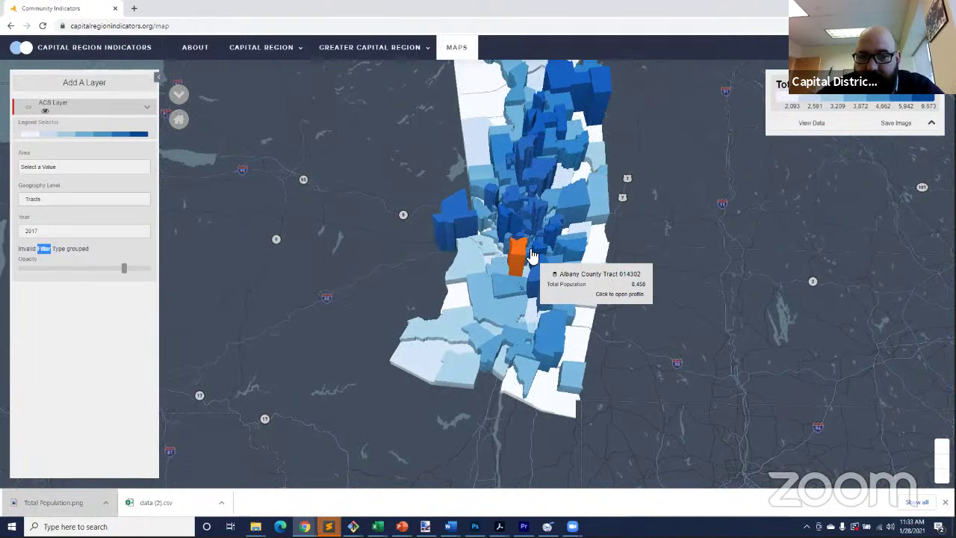
scroll(588, 301, up, 3)
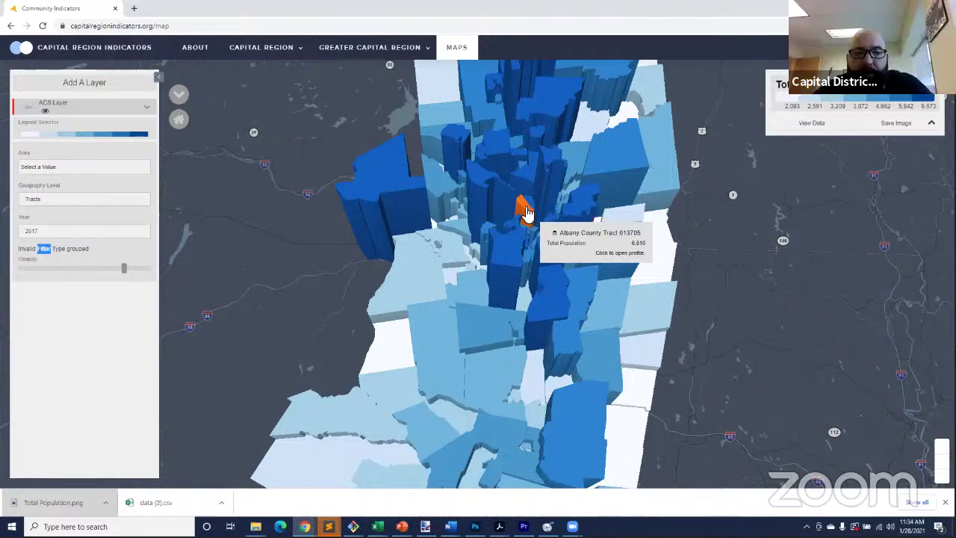
Open the Albany city profile from the Capital Region's Albany County list and go to its overview population map.
mouse_move(258, 60)
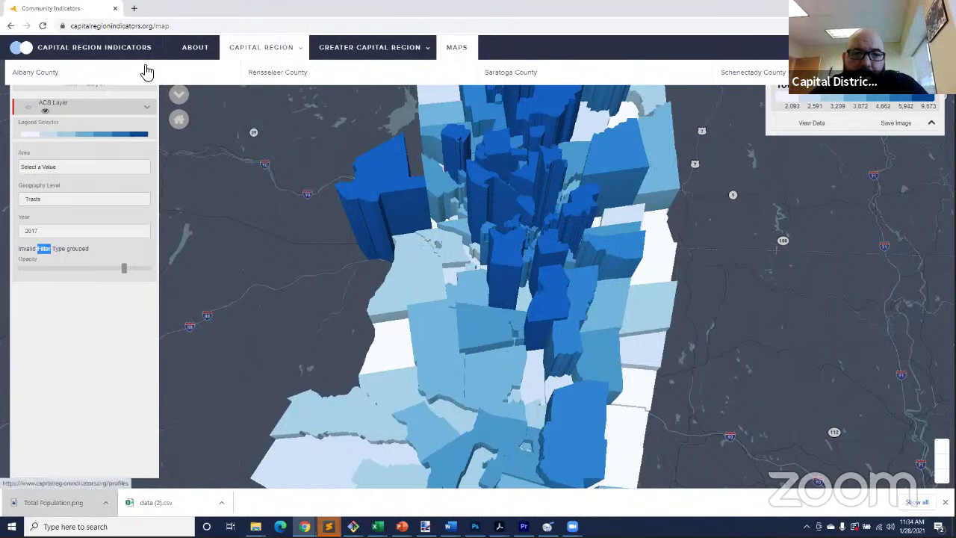
mouse_move(79, 81)
click(51, 91)
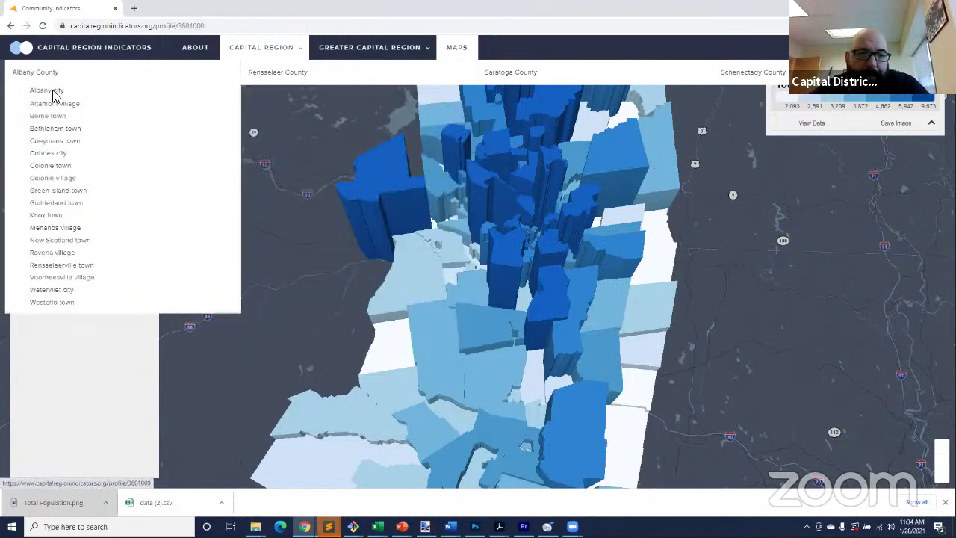
scroll(207, 287, down, 4)
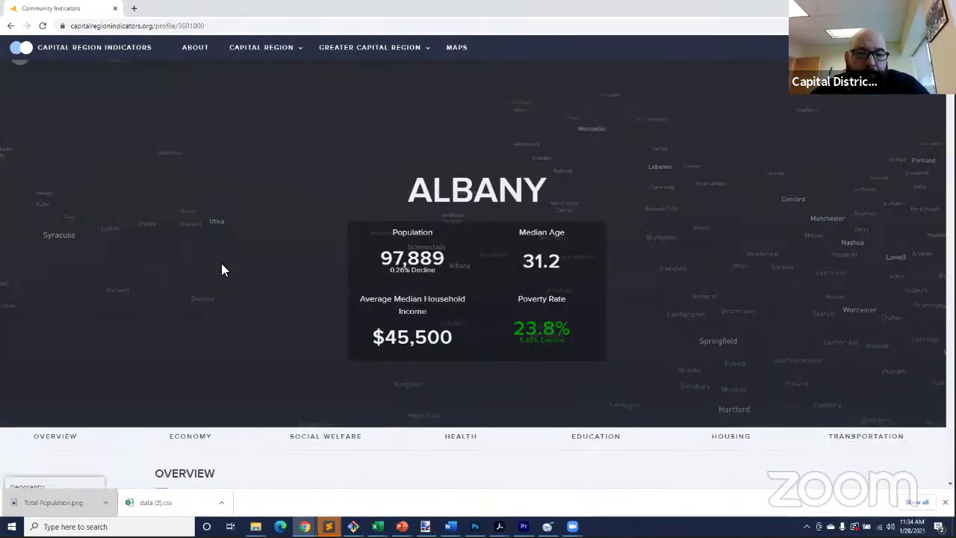
scroll(196, 289, down, 2)
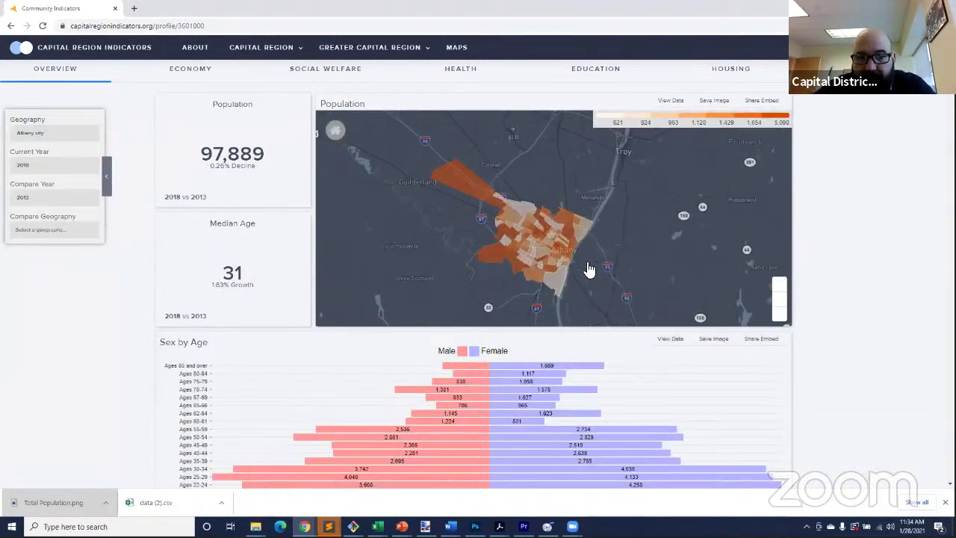
Inspect block groups around Pine Hills on Albany city's population map and open the profile of Albany County Blockgroup 0016002.
scroll(571, 246, up, 5)
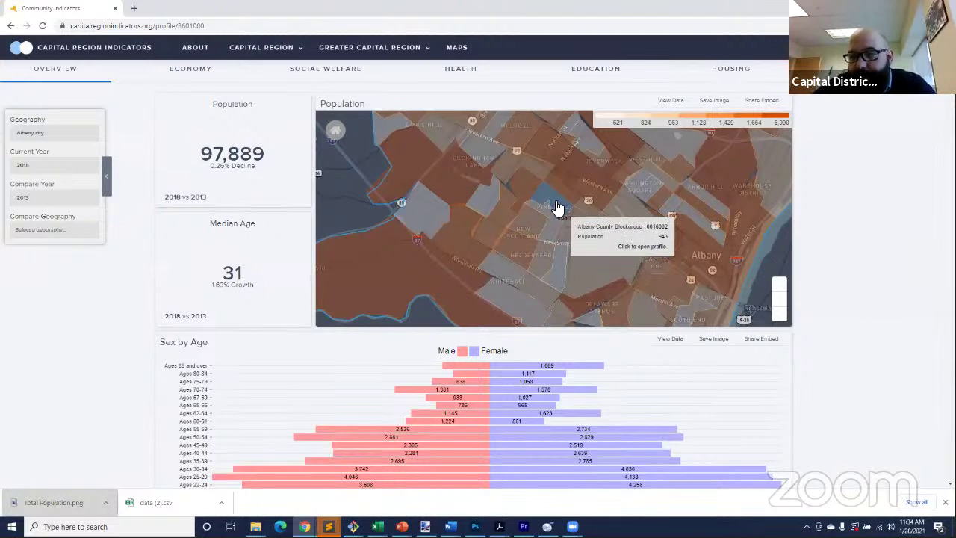
scroll(558, 207, up, 2)
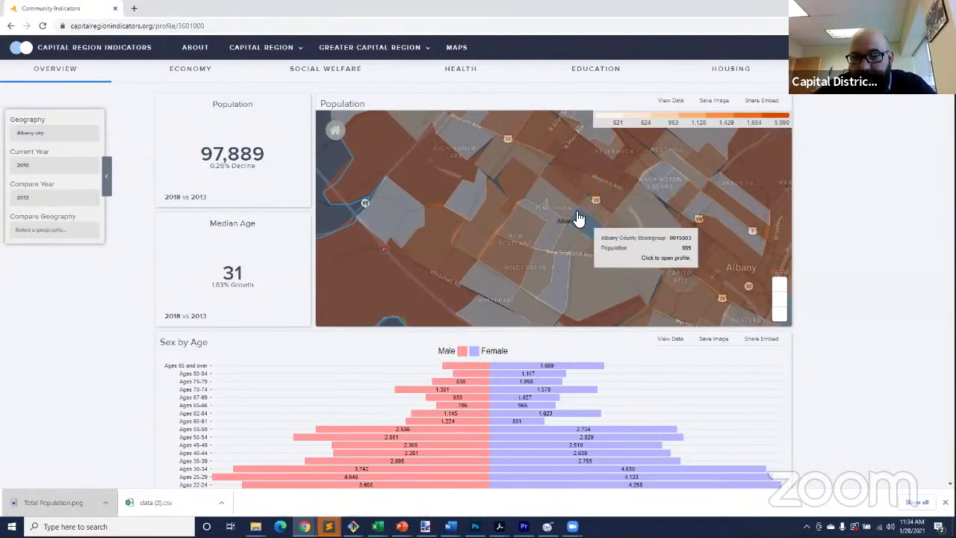
scroll(576, 216, down, 3)
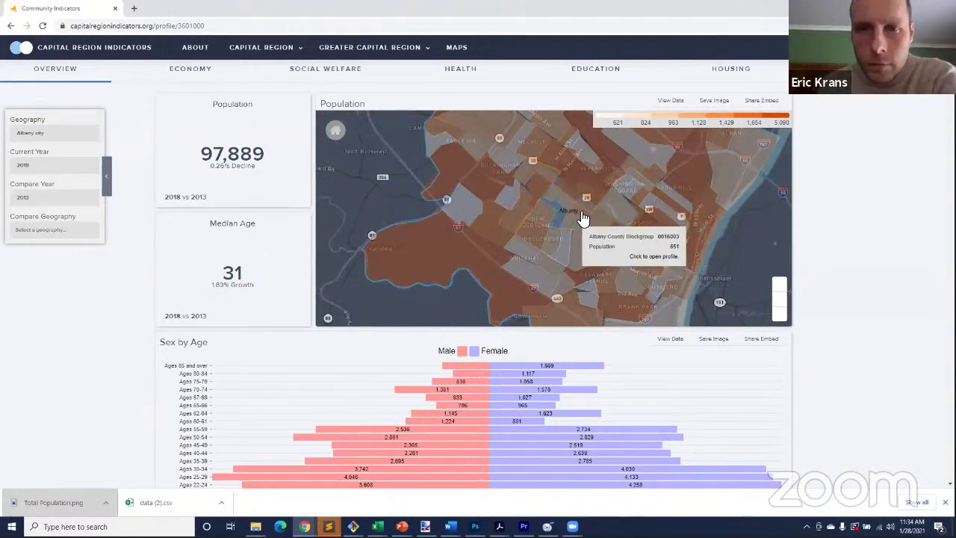
scroll(579, 215, up, 3)
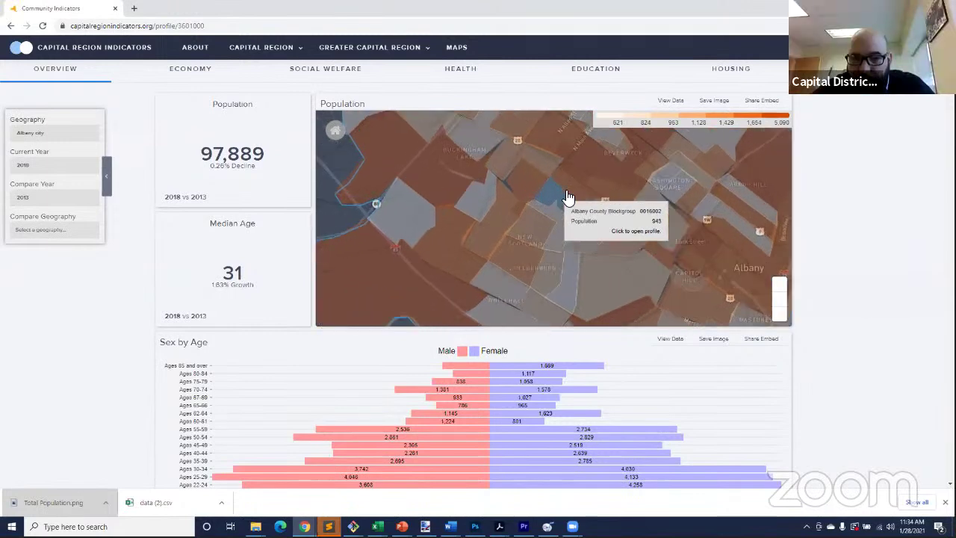
scroll(567, 197, up, 3)
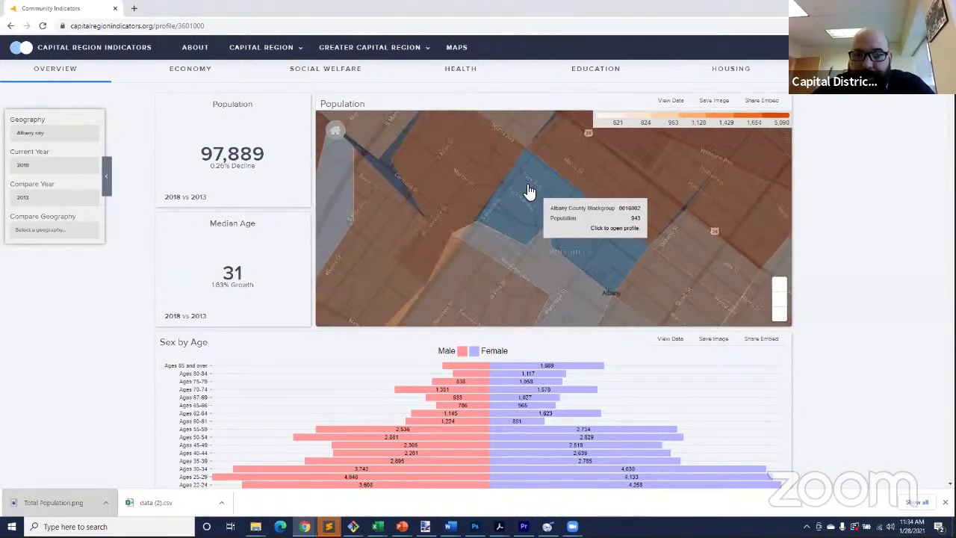
scroll(537, 195, down, 1)
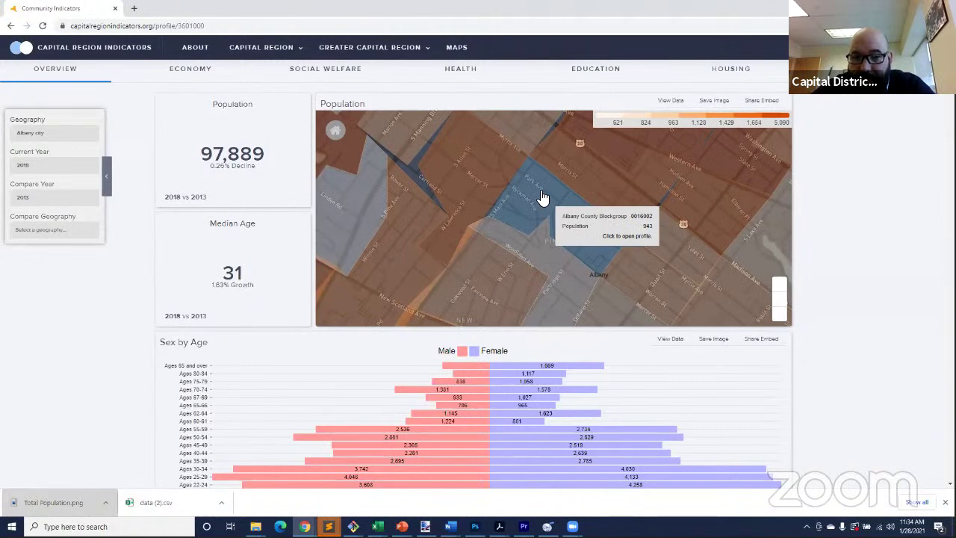
click(543, 196)
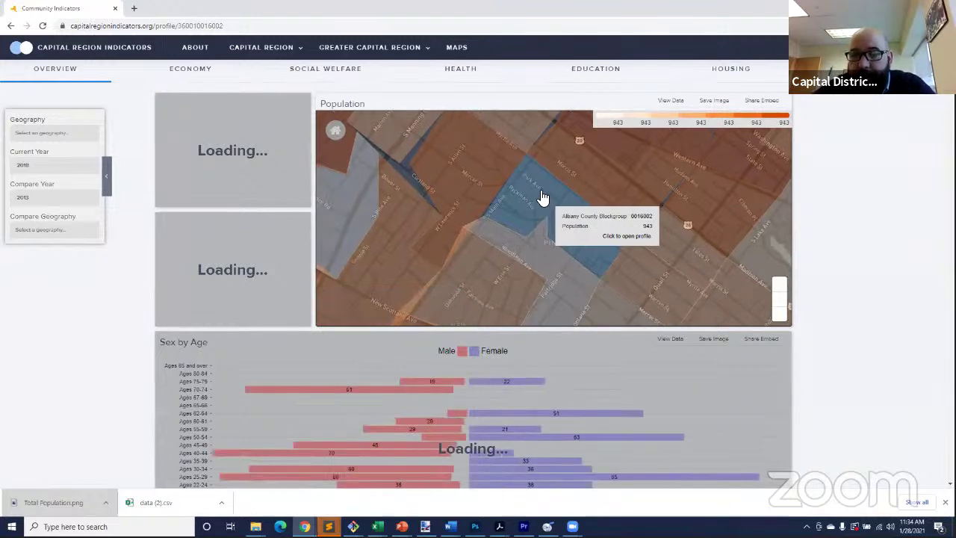
Review the block group's profile and highlight its geography ID in the page's web address.
scroll(512, 214, down, 2)
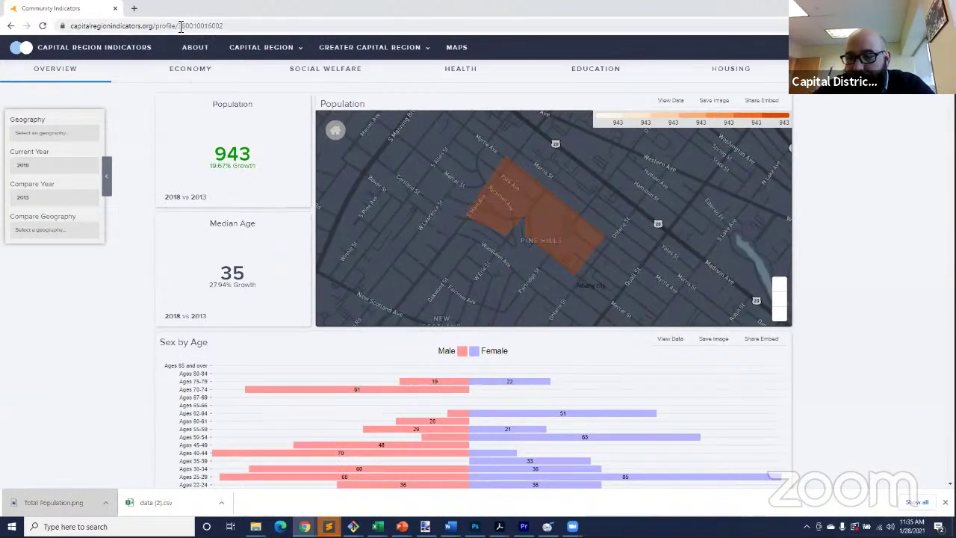
drag(180, 26, 218, 30)
click(280, 25)
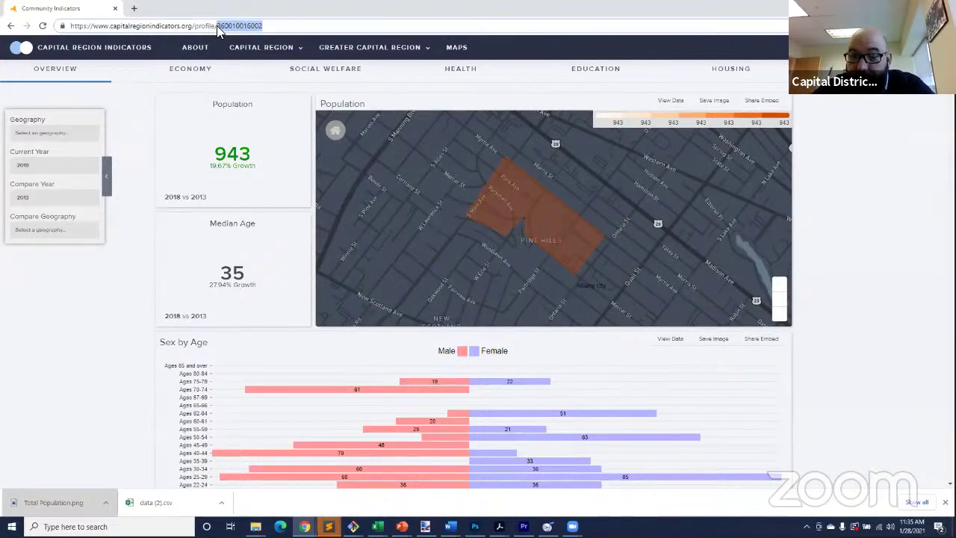
click(288, 28)
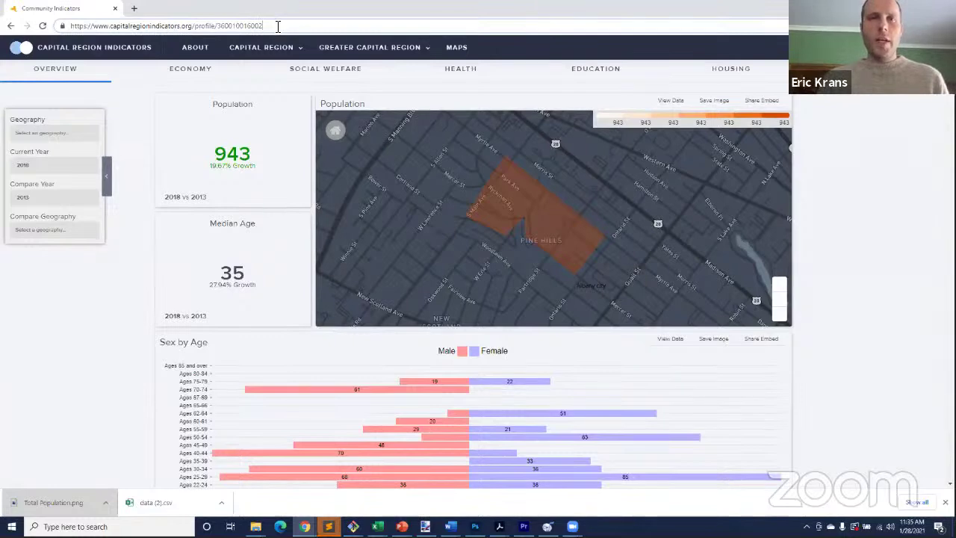
Compare the block group's profile with Albany city, chosen from the Albany County geographies.
mouse_move(561, 212)
scroll(525, 215, down, 1)
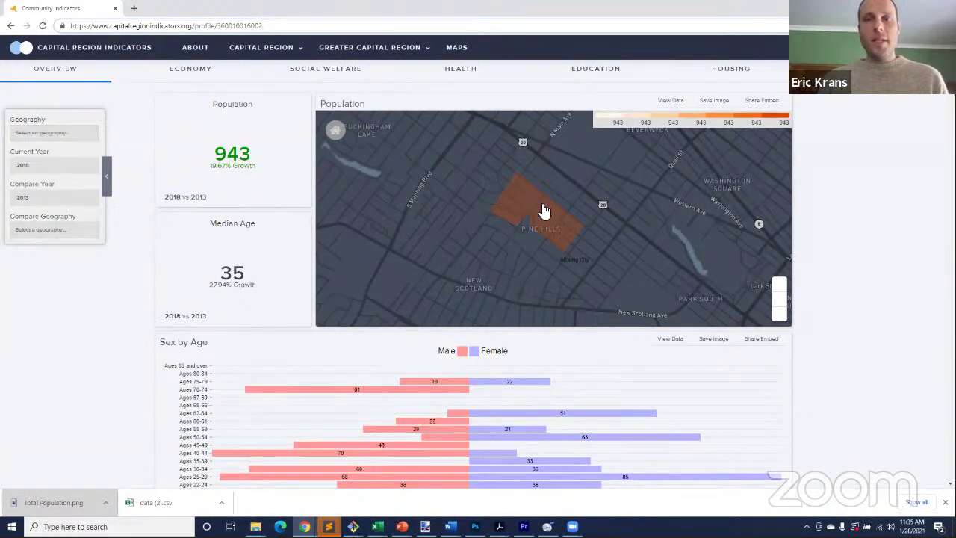
click(34, 231)
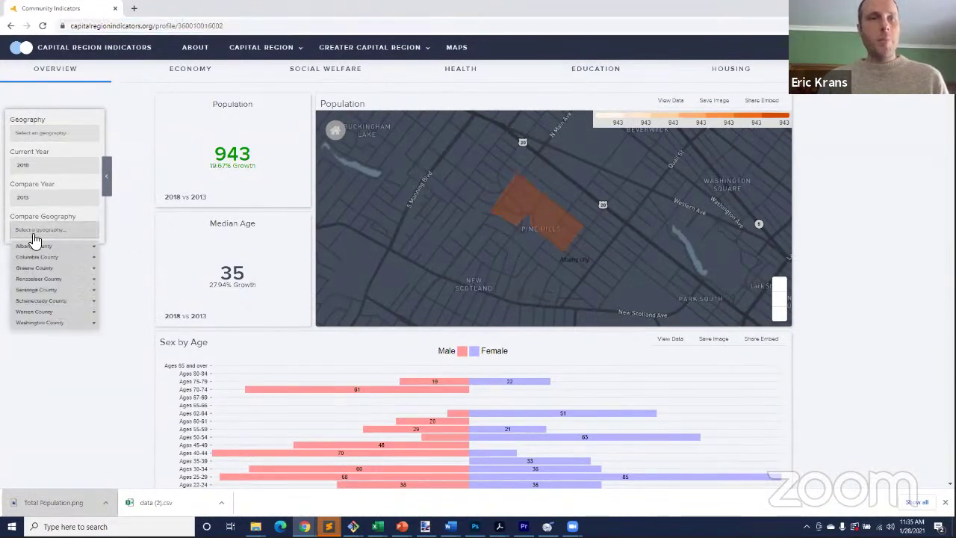
click(94, 248)
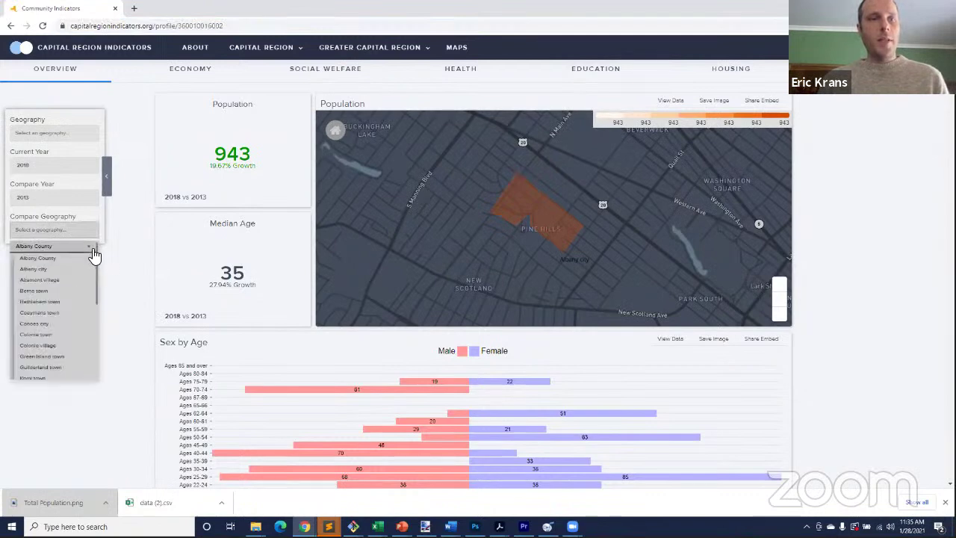
click(51, 270)
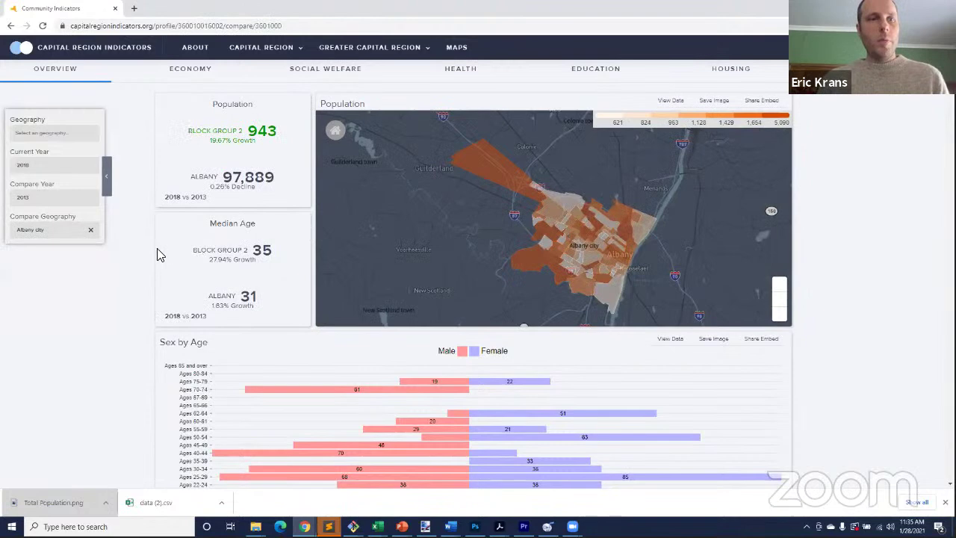
Review the overview comparison of Block Group 2 and Albany city, from population through household income, poverty rate and vacant housing.
scroll(590, 245, up, 3)
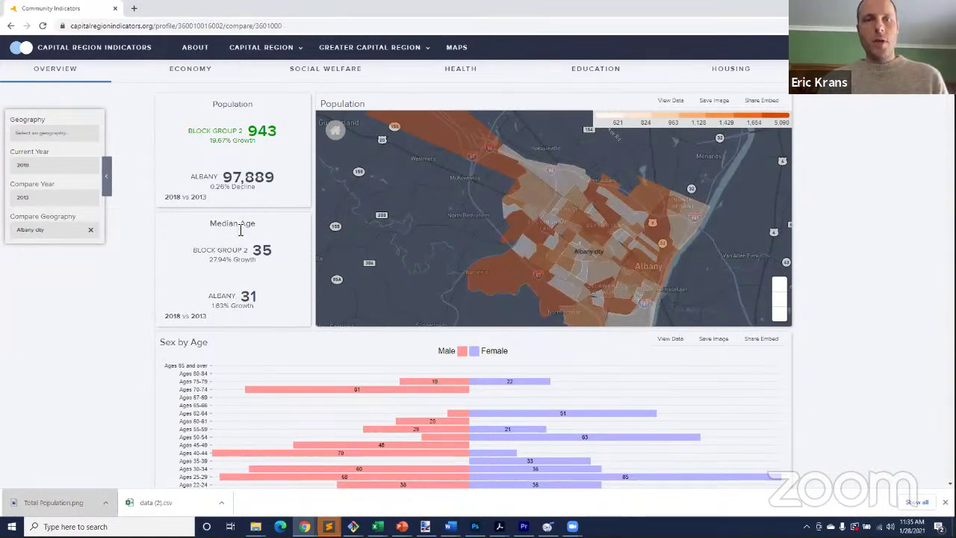
scroll(241, 231, down, 2)
scroll(246, 216, up, 3)
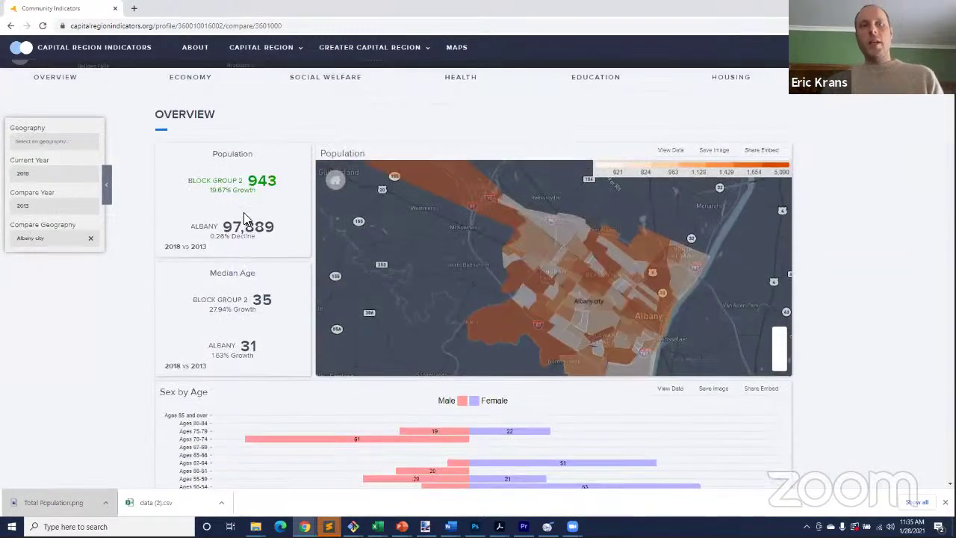
scroll(246, 217, down, 7)
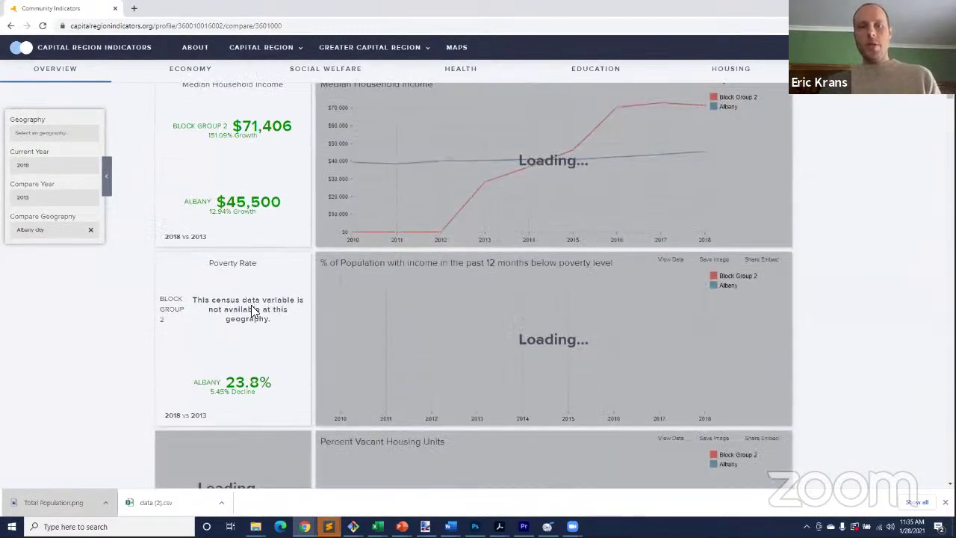
scroll(257, 310, down, 2)
scroll(246, 299, up, 2)
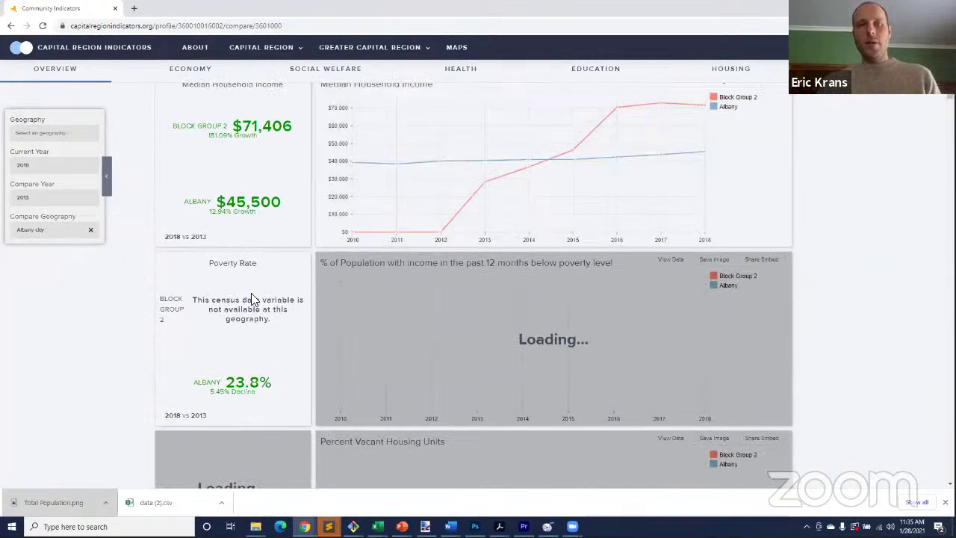
scroll(255, 303, down, 1)
scroll(256, 306, up, 1)
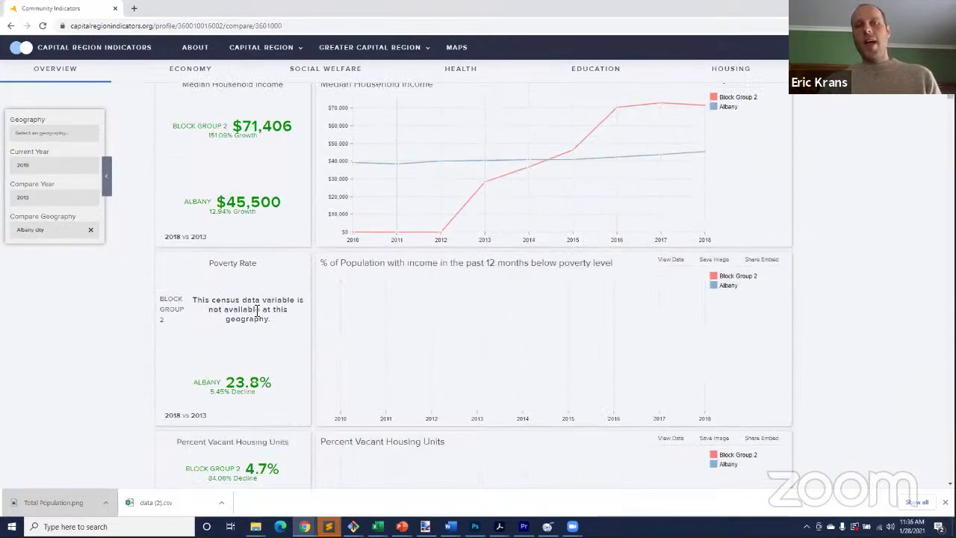
scroll(257, 310, down, 1)
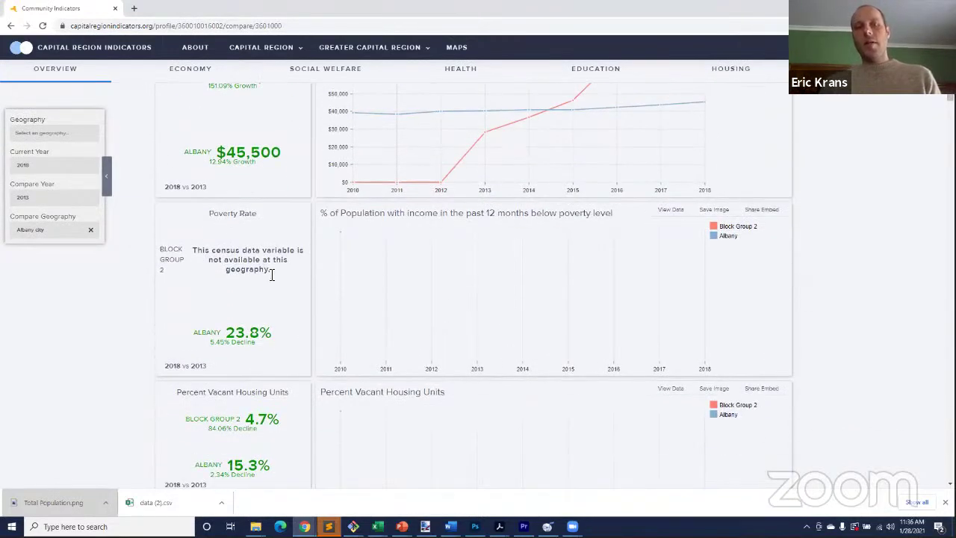
scroll(271, 275, down, 4)
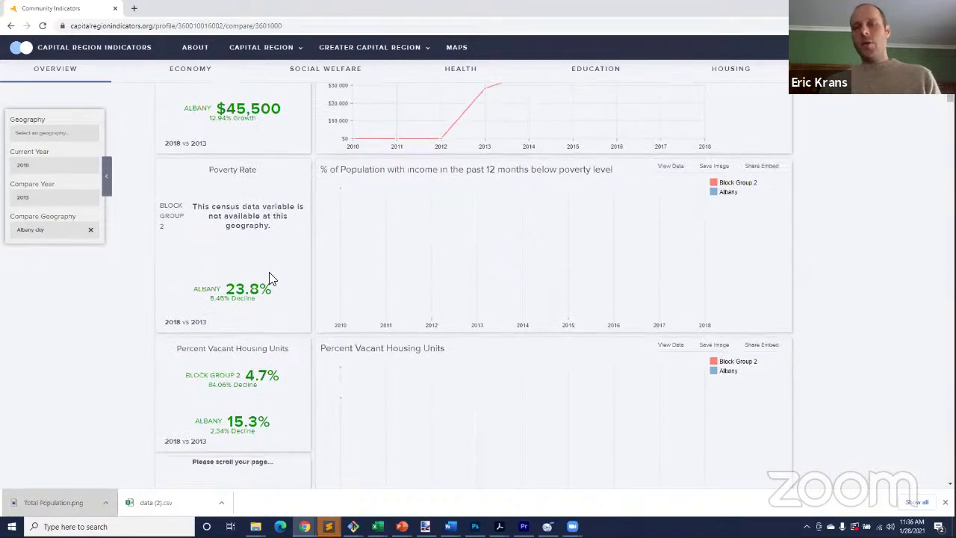
scroll(270, 278, down, 1)
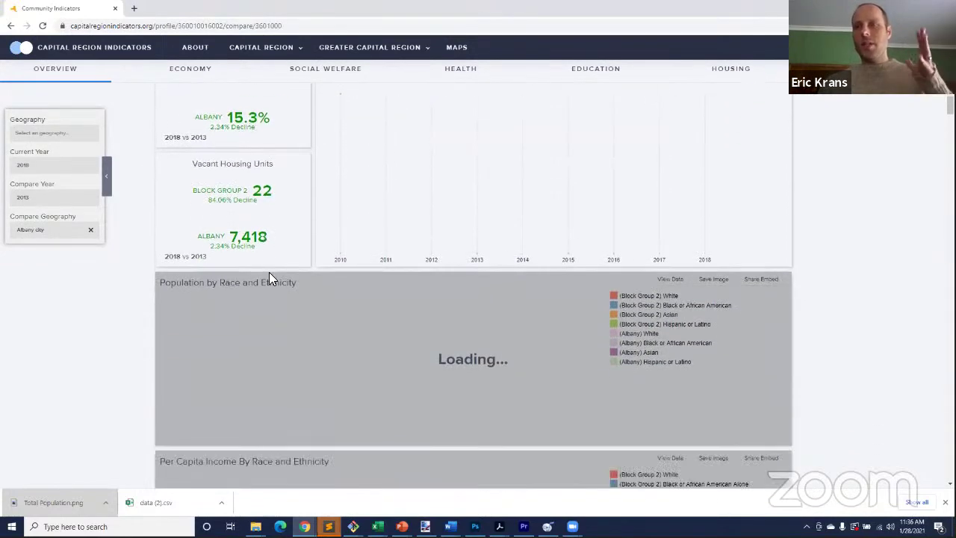
scroll(270, 277, down, 2)
scroll(270, 278, up, 10)
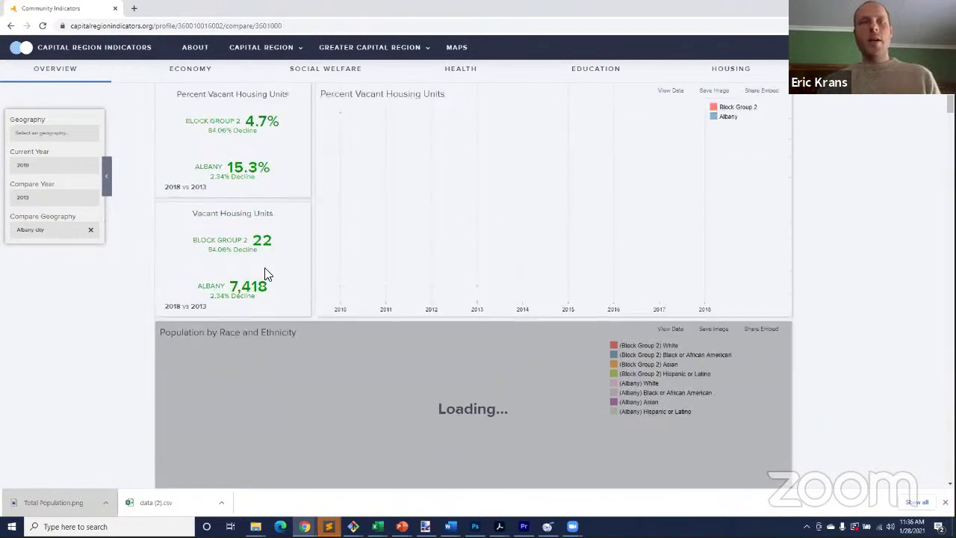
scroll(270, 263, up, 3)
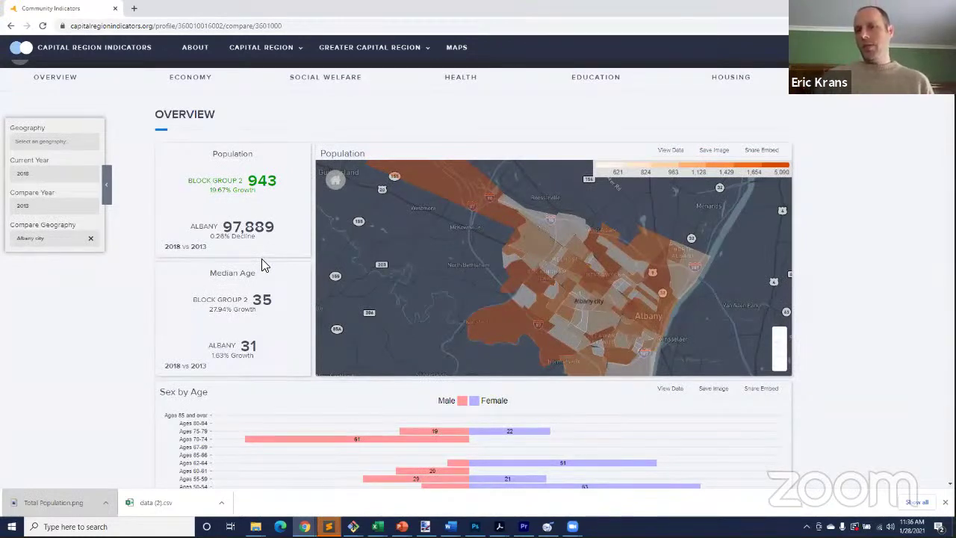
mouse_move(604, 288)
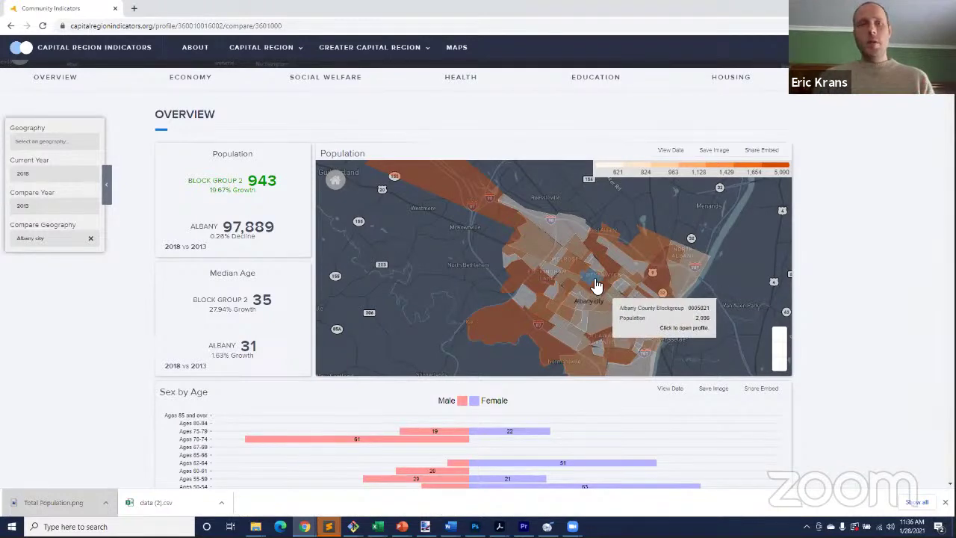
click(68, 26)
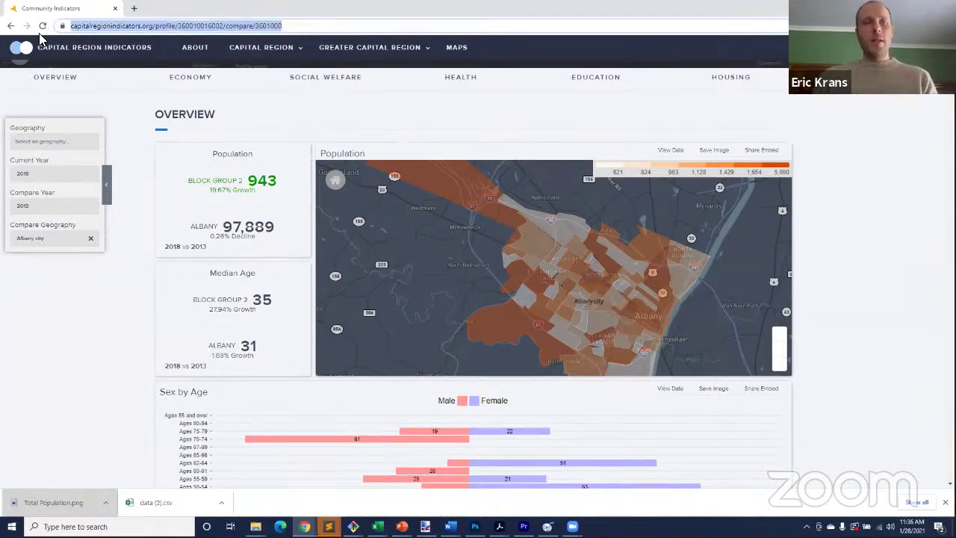
click(227, 27)
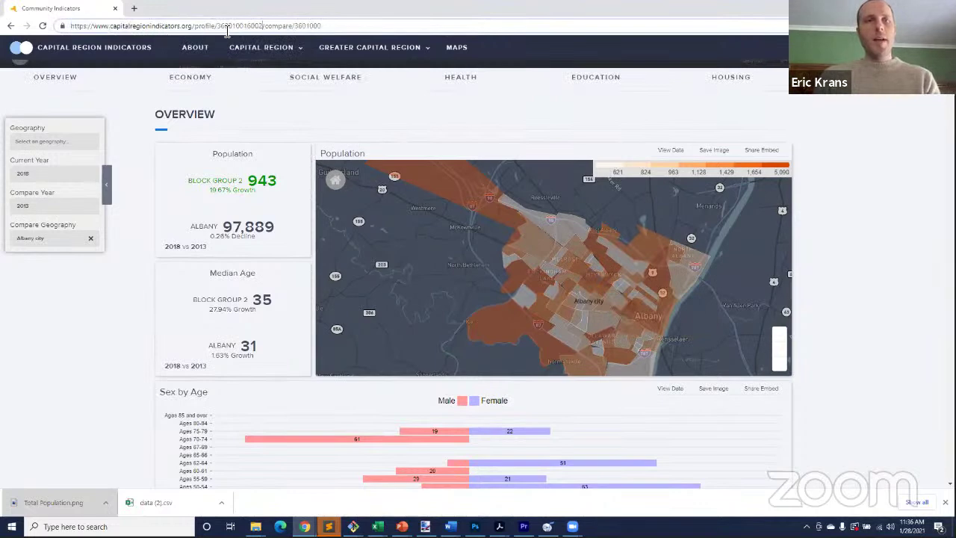
drag(336, 25, 276, 28)
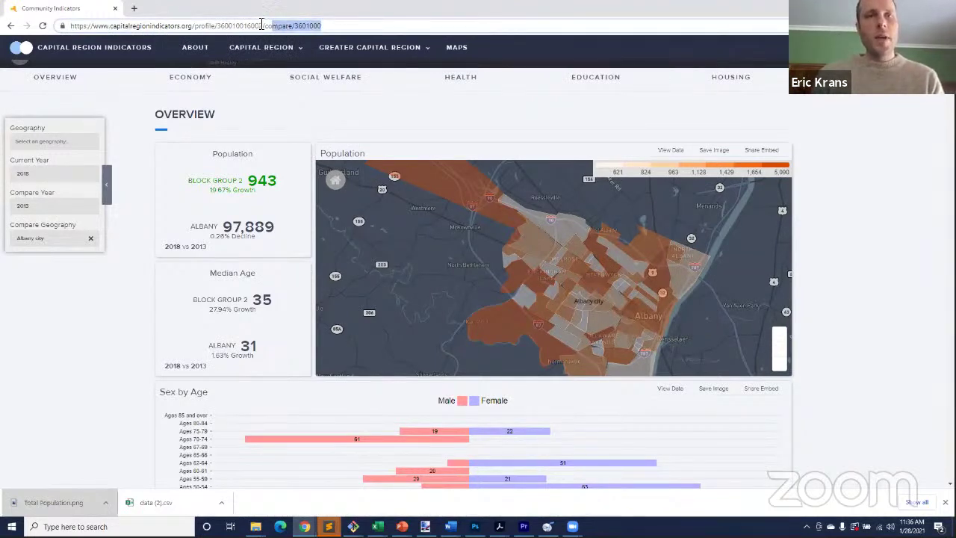
drag(194, 25, 263, 25)
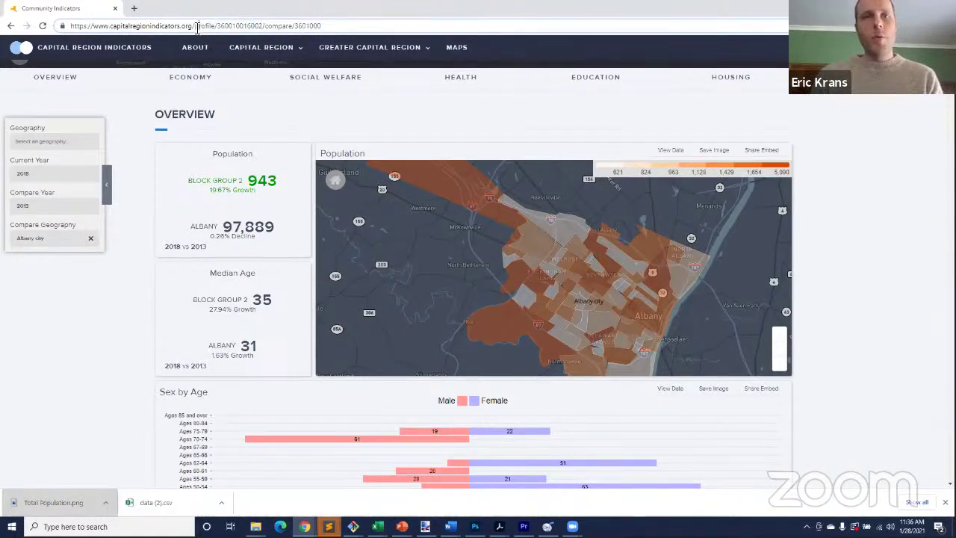
drag(217, 25, 264, 25)
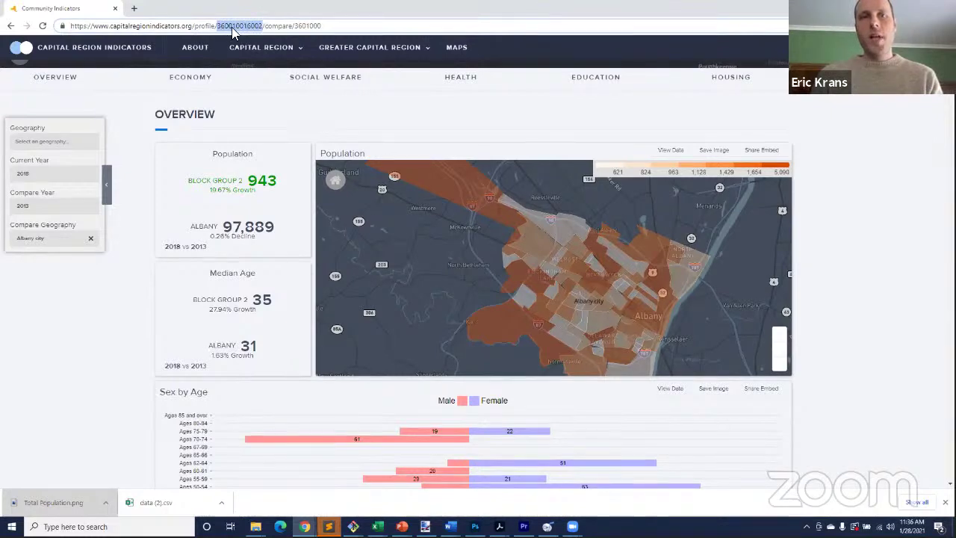
Highlight the compare segment with Albany city's ID 3601000, and the entire web address of the comparison page.
click(284, 26)
double_click(283, 26)
shift+click(323, 26)
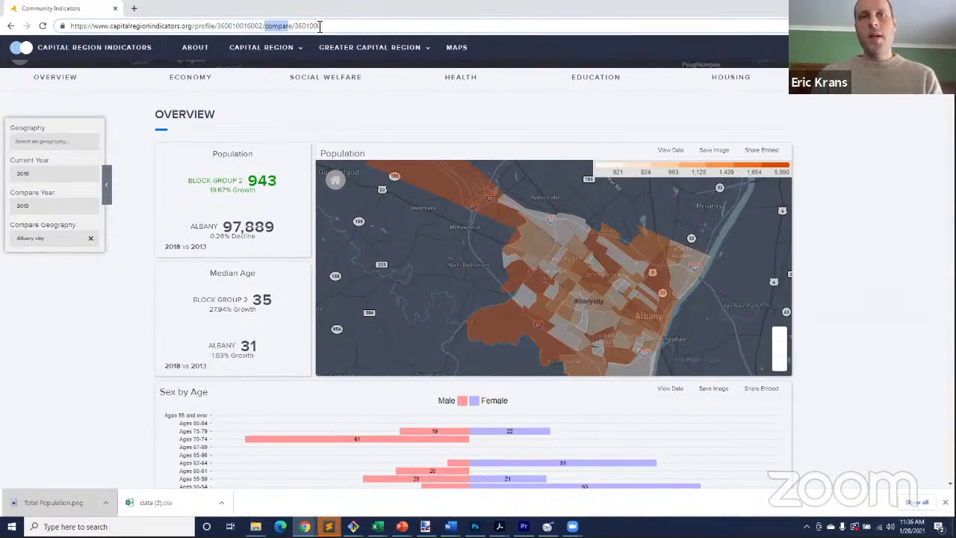
click(323, 26)
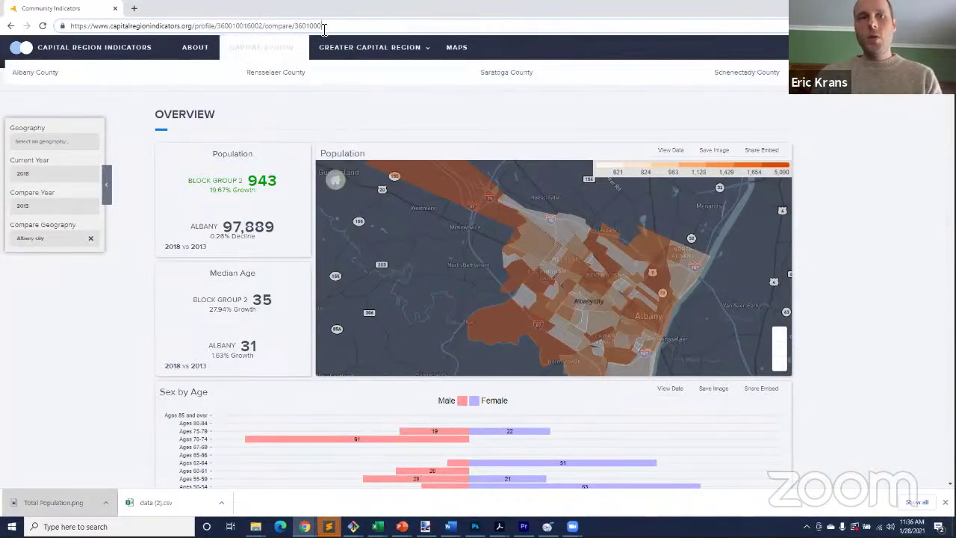
drag(324, 27, 57, 35)
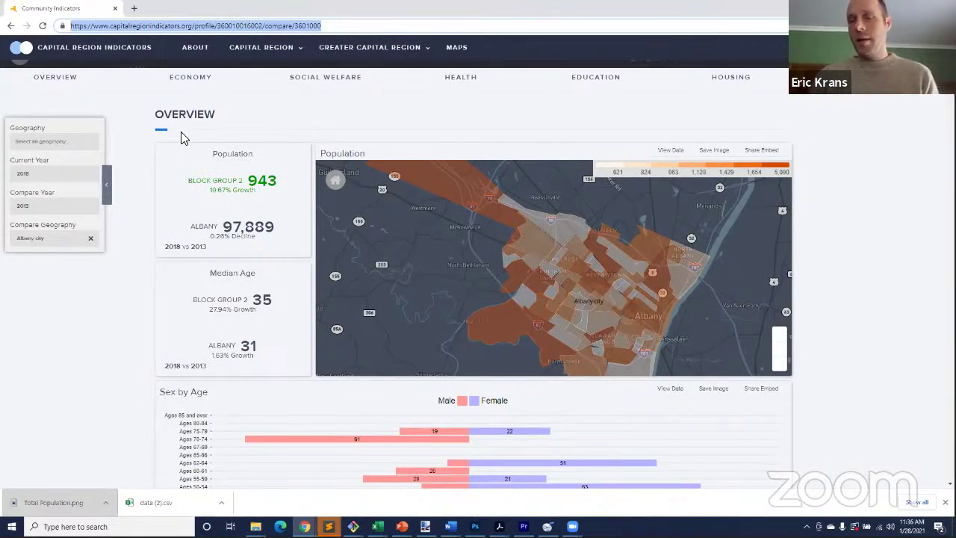
click(247, 27)
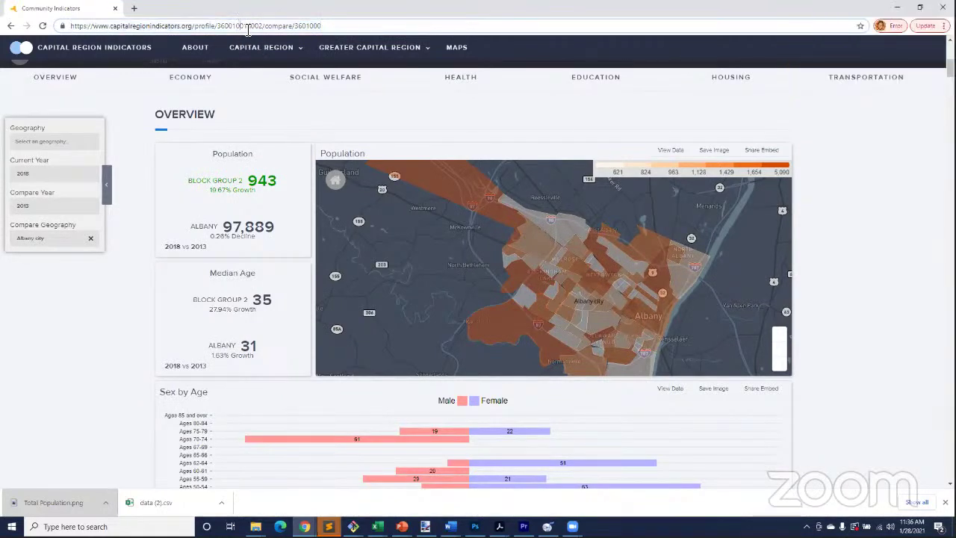
drag(249, 28, 216, 26)
click(252, 28)
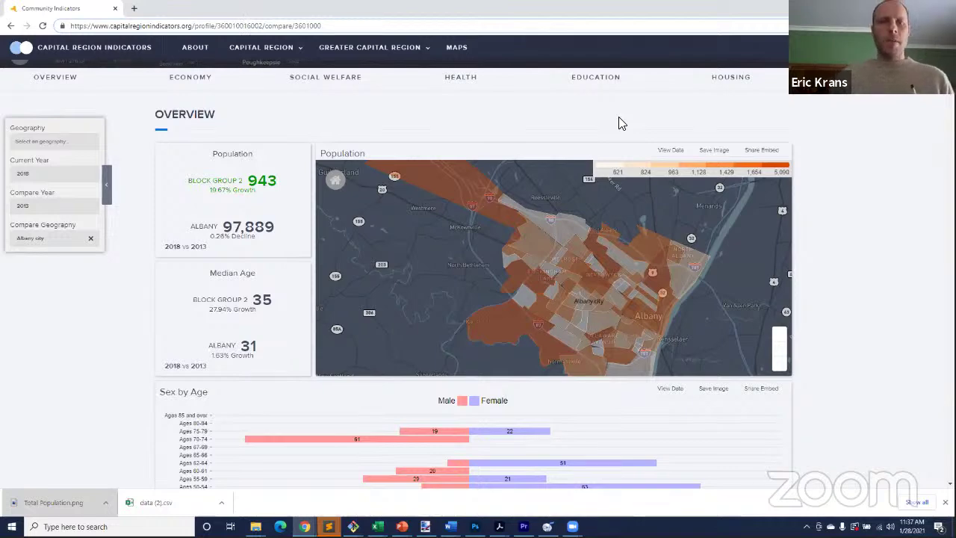
Examine the wider Albany city population map and the Sex by Age chart in the comparison overview.
mouse_move(617, 301)
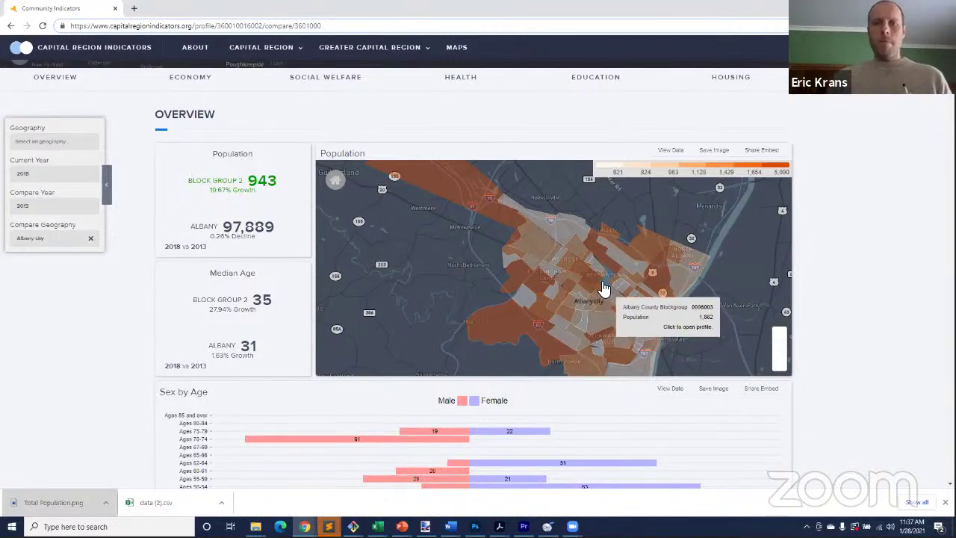
scroll(601, 295, down, 3)
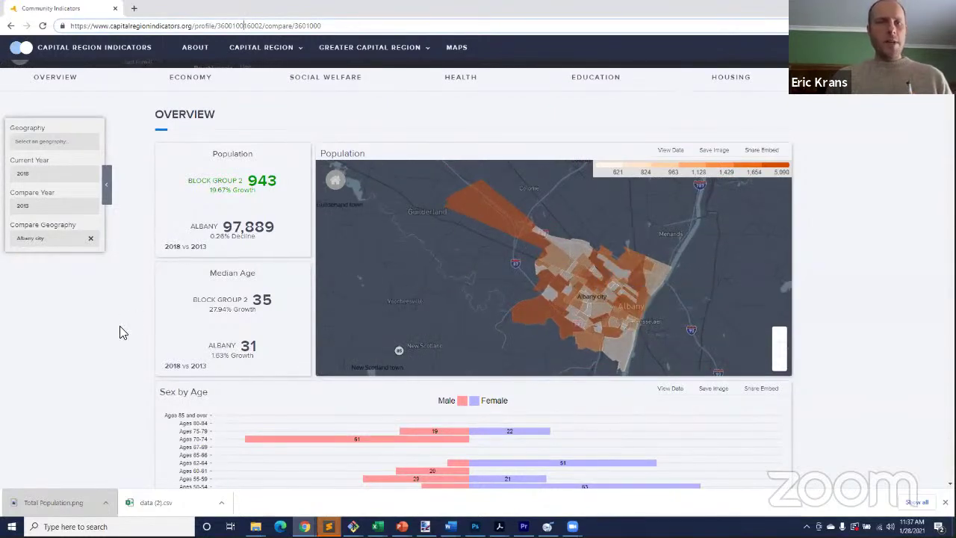
scroll(118, 328, down, 3)
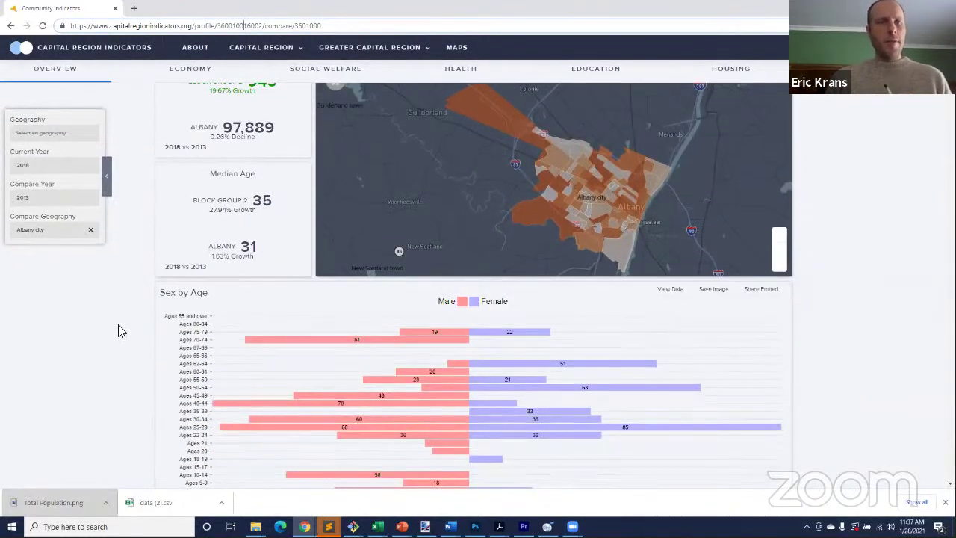
scroll(118, 329, up, 3)
scroll(117, 328, down, 3)
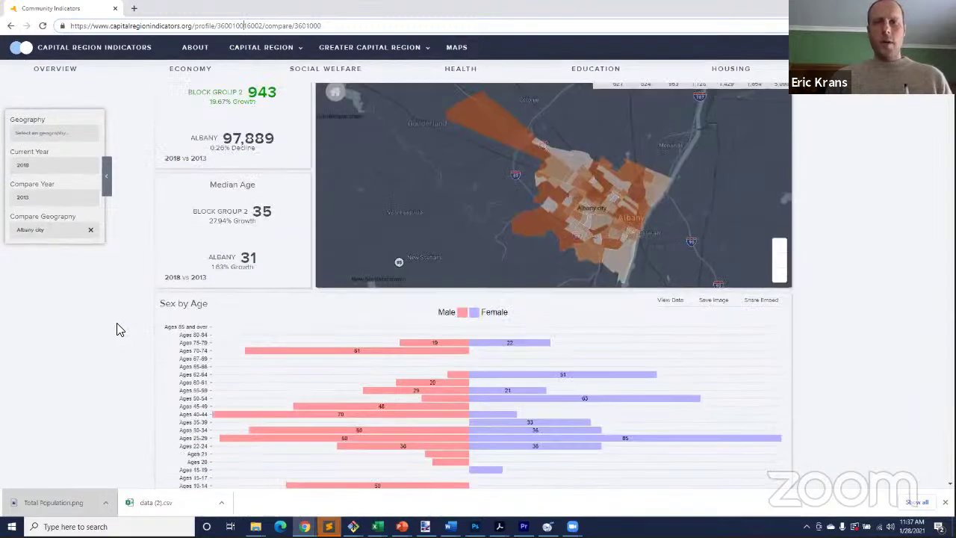
scroll(118, 329, down, 1)
scroll(118, 329, up, 1)
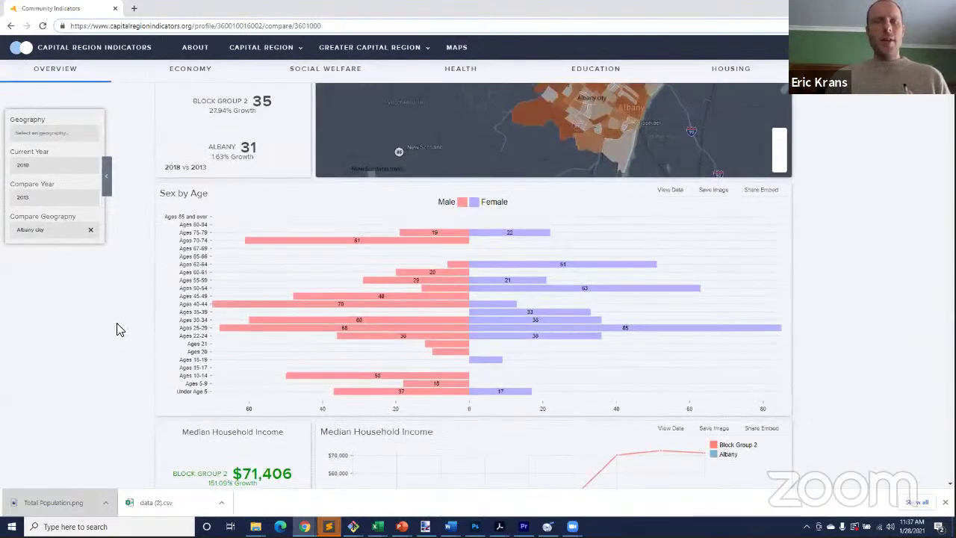
scroll(118, 328, up, 3)
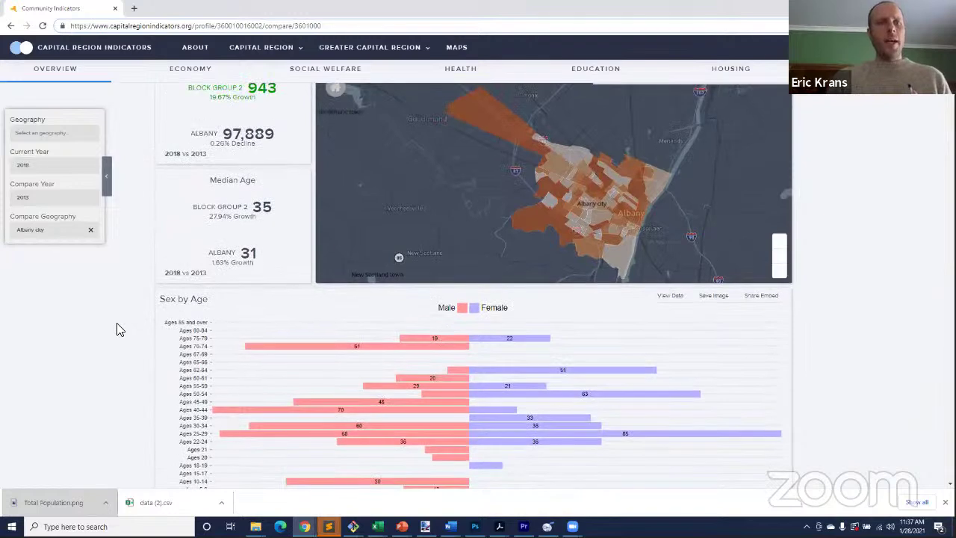
scroll(116, 333, down, 1)
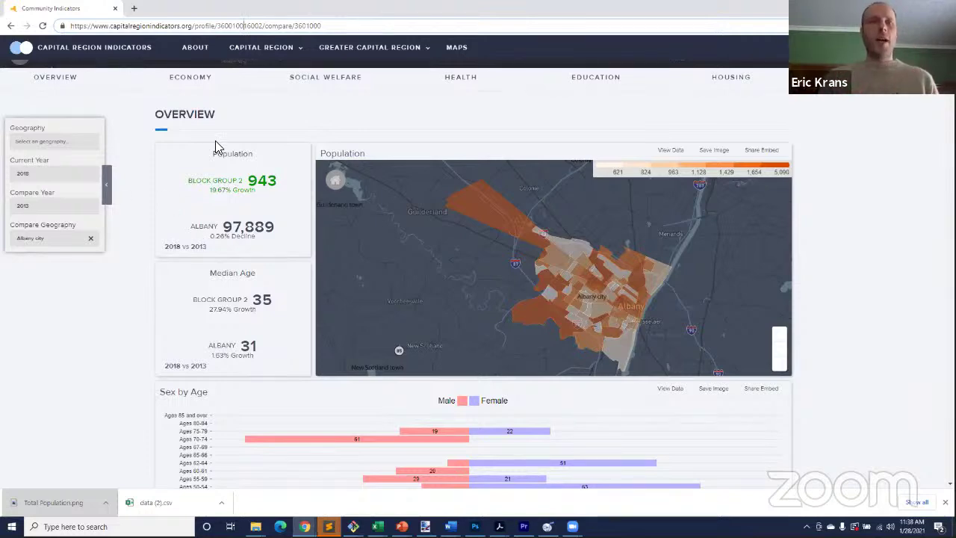
Look through the Capital Region and Greater Capital Region geography lists, including the municipalities under Rensselaer County.
scroll(214, 141, up, 2)
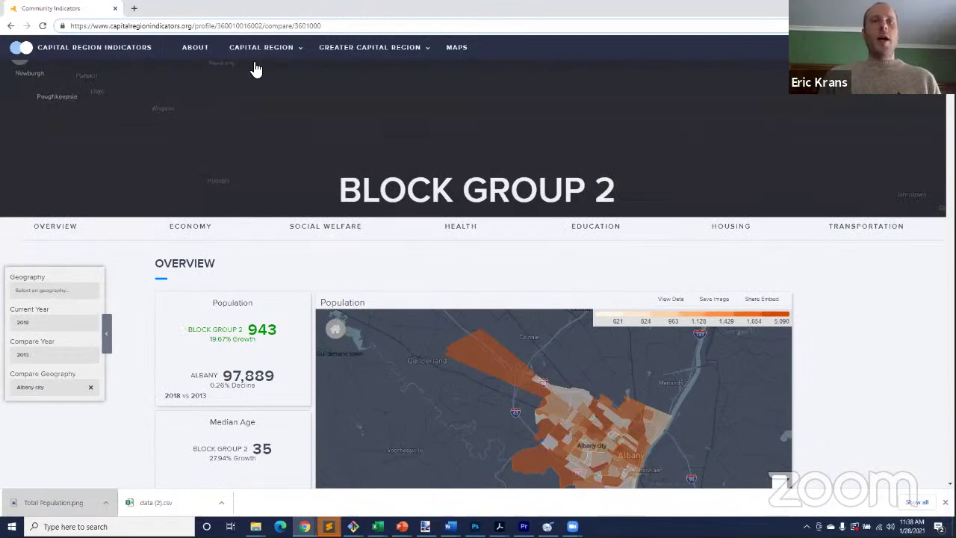
mouse_move(254, 53)
mouse_move(363, 53)
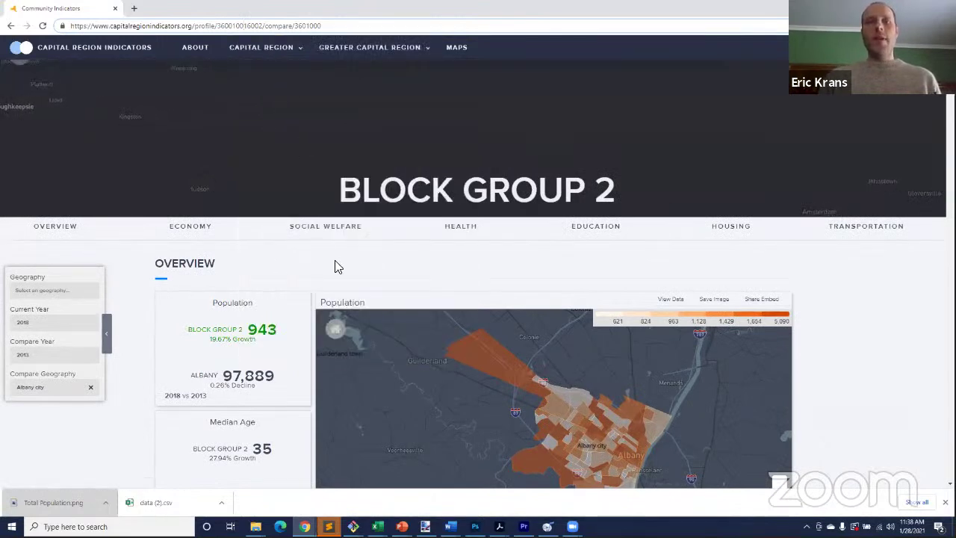
scroll(202, 172, down, 1)
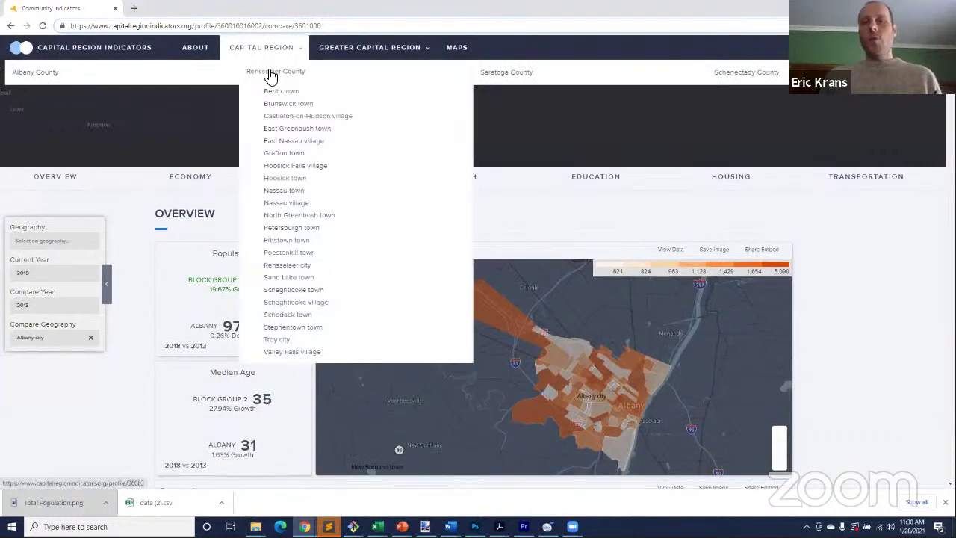
Look over the comparison overview again, from the population figures down to median household income and poverty rate.
scroll(841, 225, down, 4)
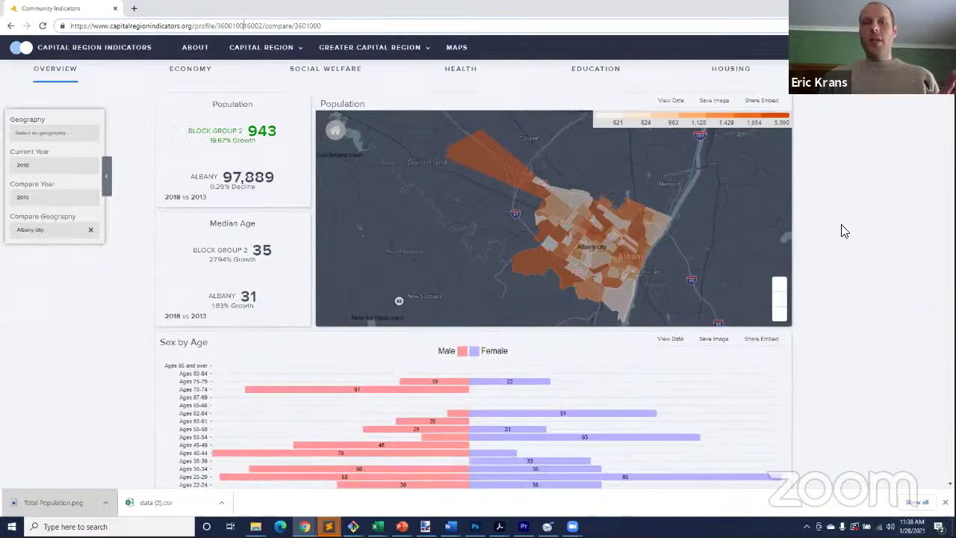
scroll(843, 232, down, 5)
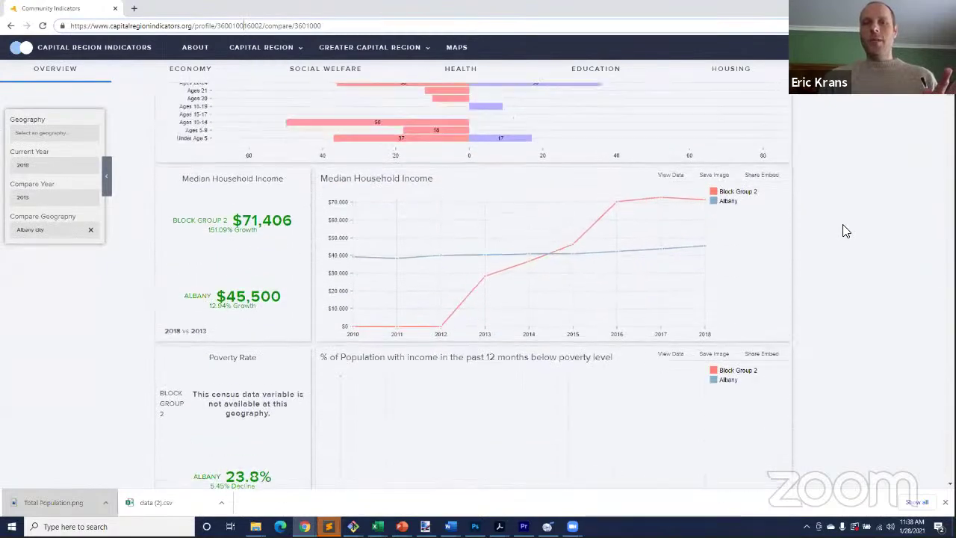
scroll(844, 231, up, 4)
scroll(822, 224, up, 5)
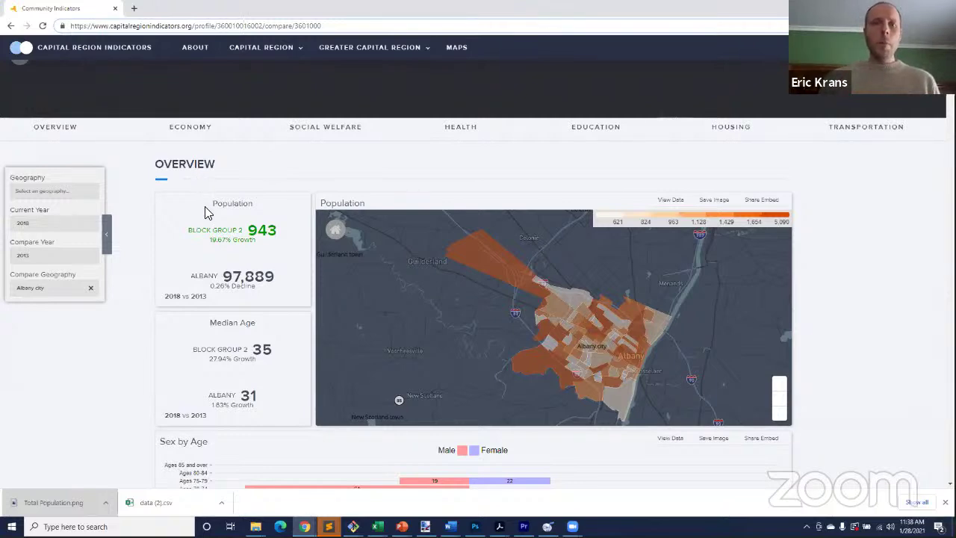
scroll(152, 259, down, 2)
scroll(128, 216, up, 3)
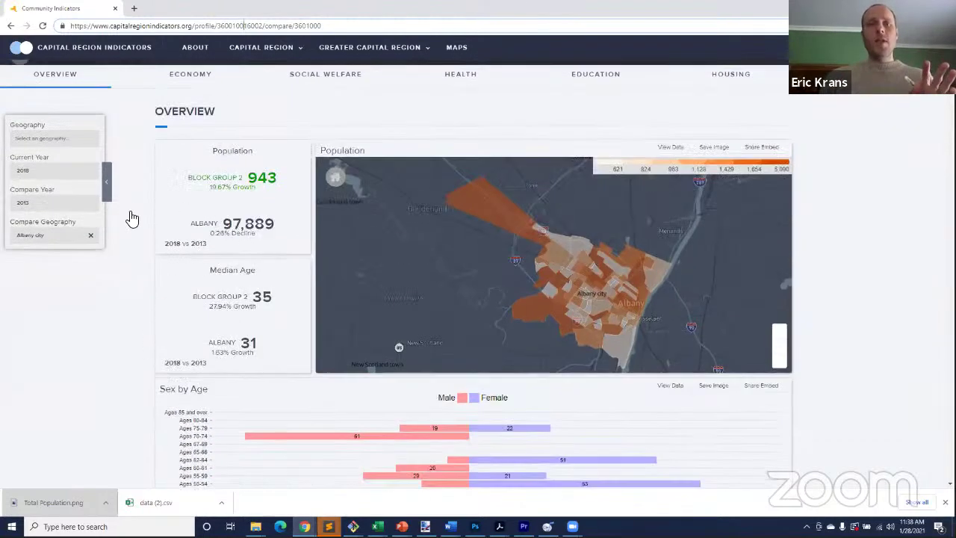
Check the available current years, keep the selected year, and remove Albany city as the compare geography.
scroll(112, 254, down, 1)
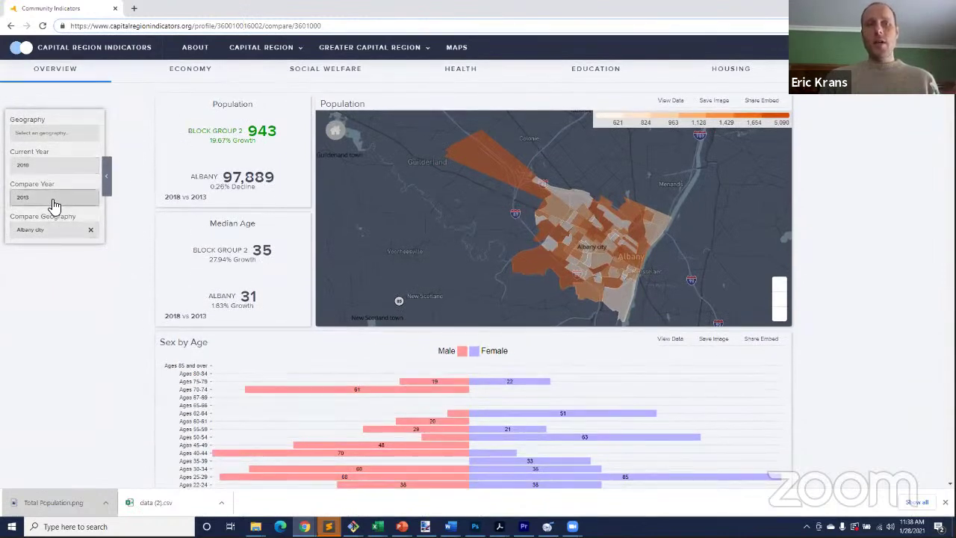
click(45, 166)
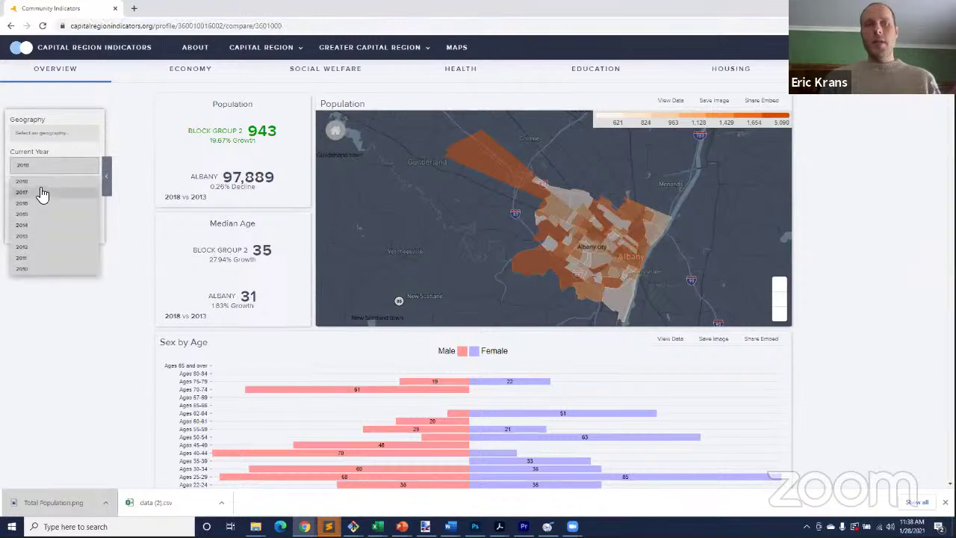
key(Escape)
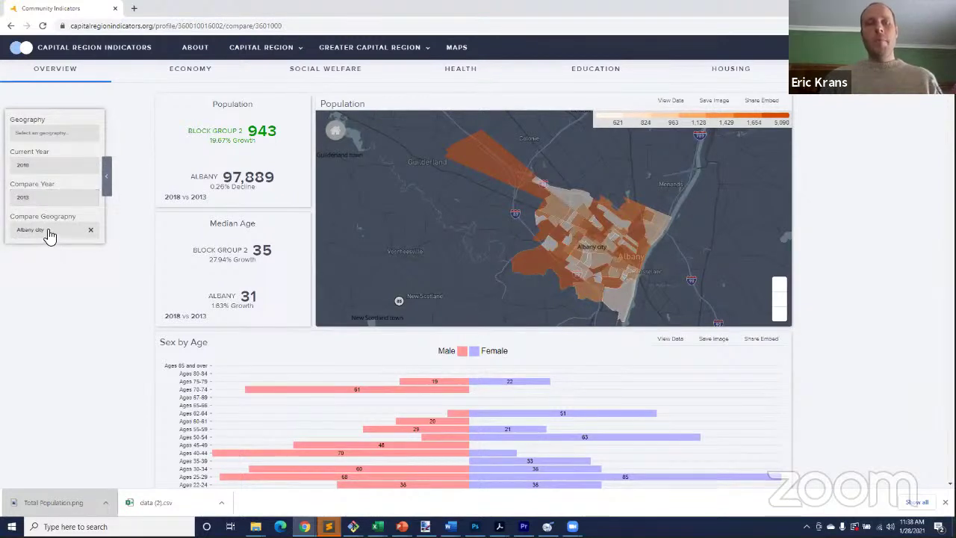
click(91, 233)
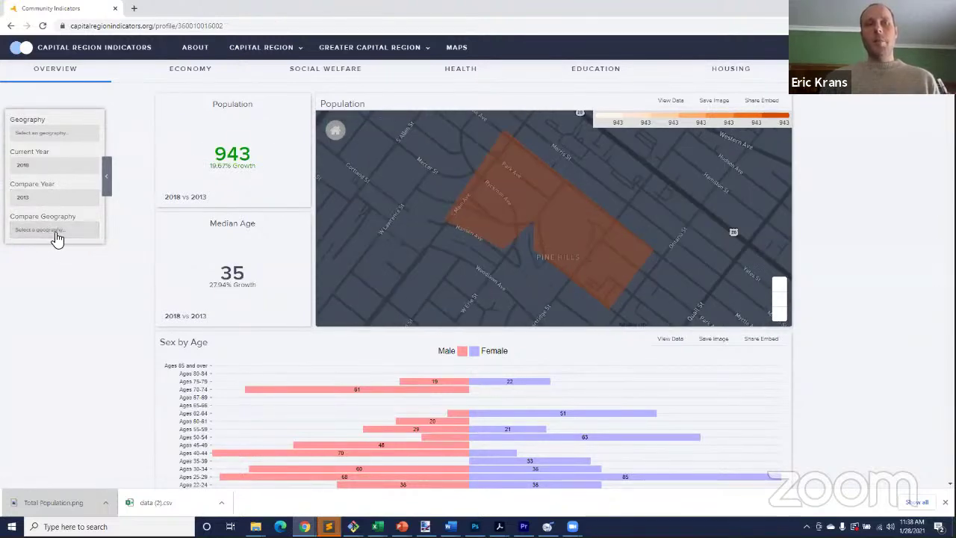
Look over the Block Group 2 profile without a comparison, from its headline figures and population map to median household income.
scroll(99, 306, down, 3)
scroll(345, 275, down, 3)
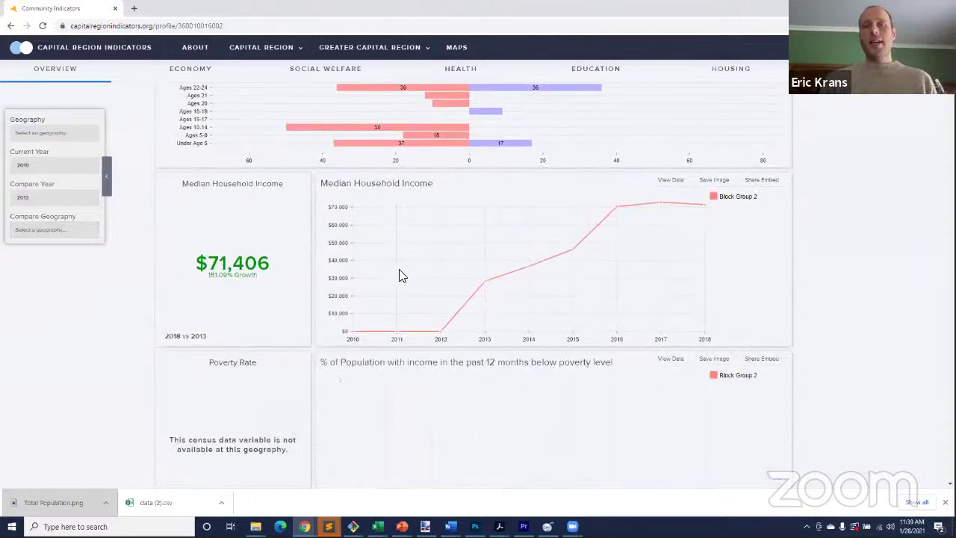
scroll(410, 269, down, 1)
scroll(410, 249, up, 2)
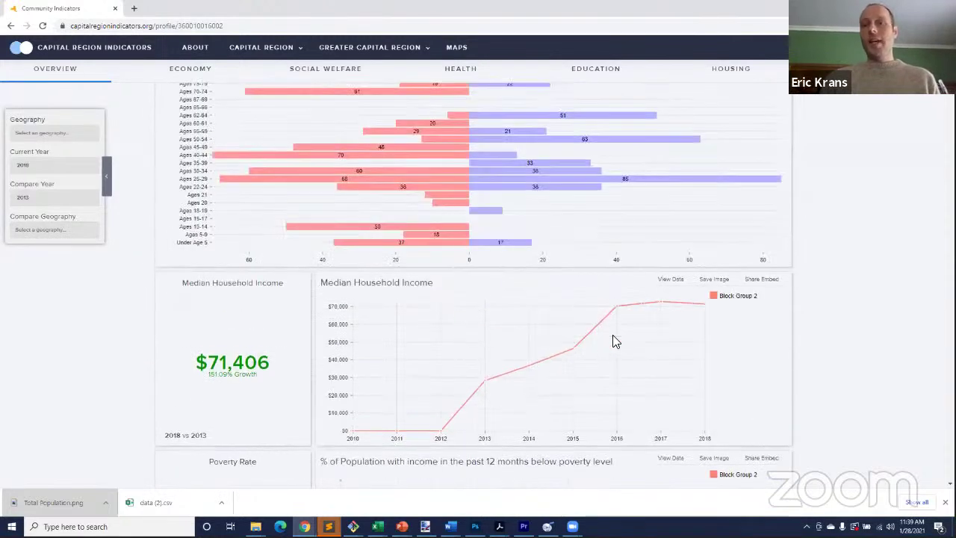
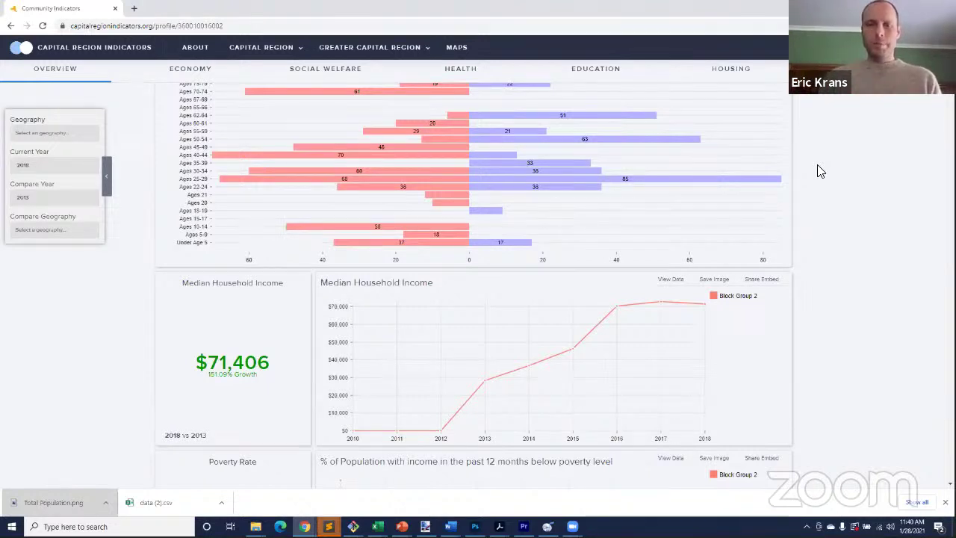
scroll(806, 219, up, 1)
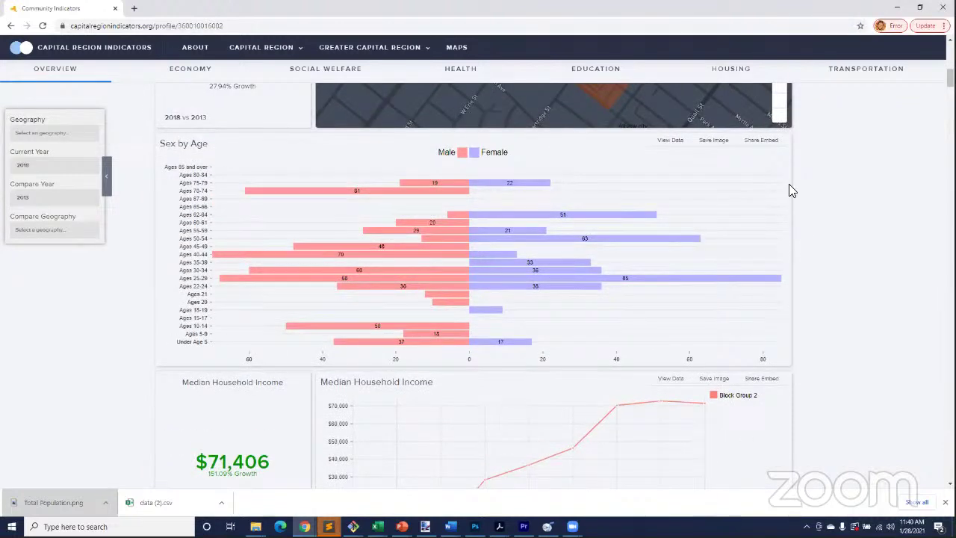
scroll(810, 232, up, 6)
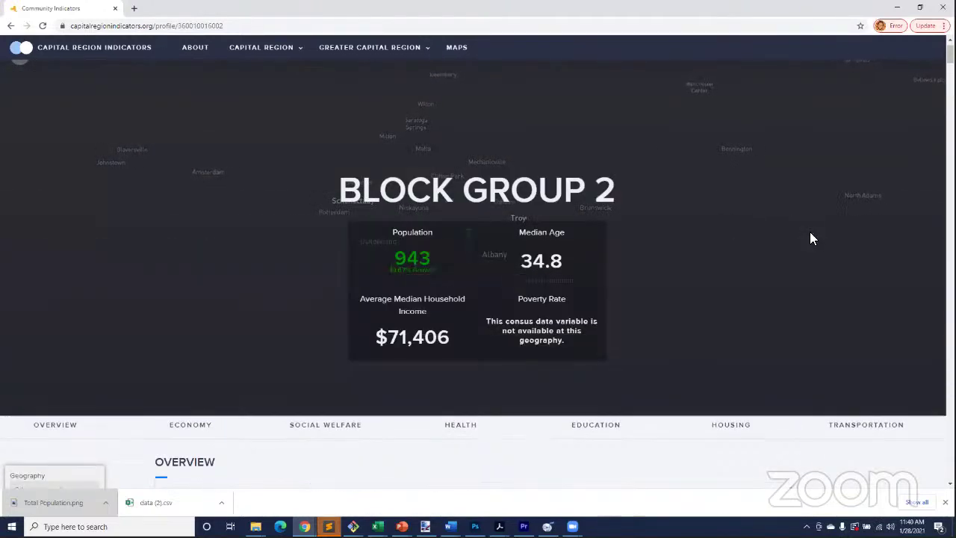
scroll(632, 290, down, 5)
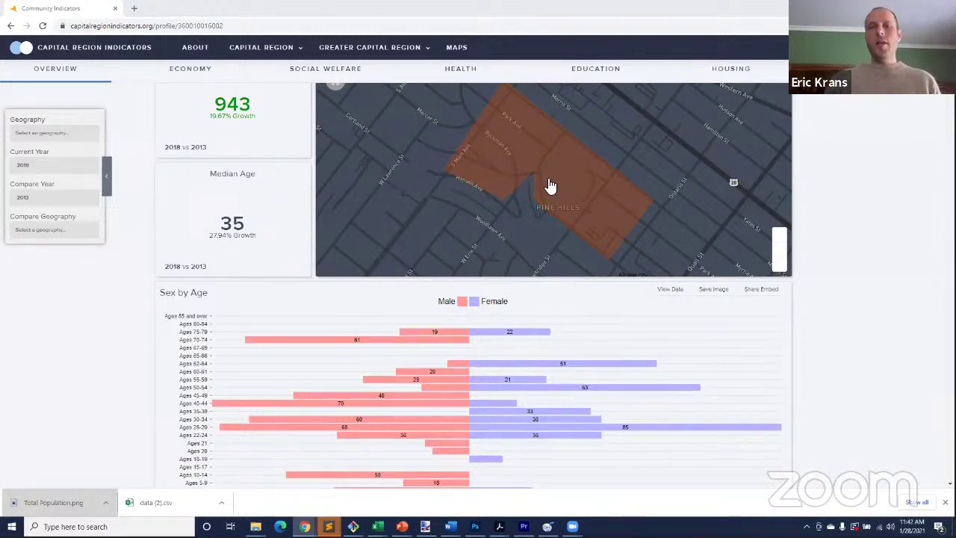
mouse_move(542, 176)
scroll(541, 176, down, 3)
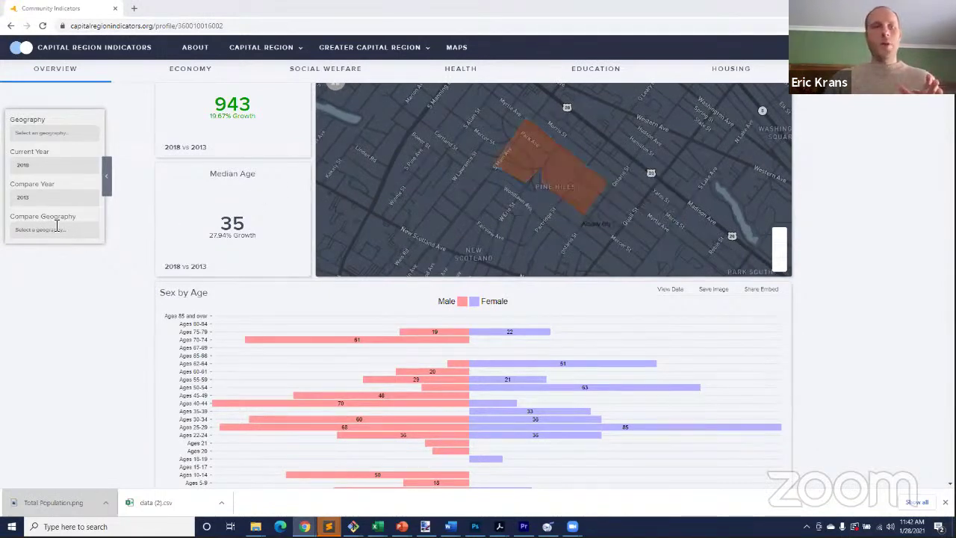
Switch the profile's geography to Albany County as a whole.
click(55, 141)
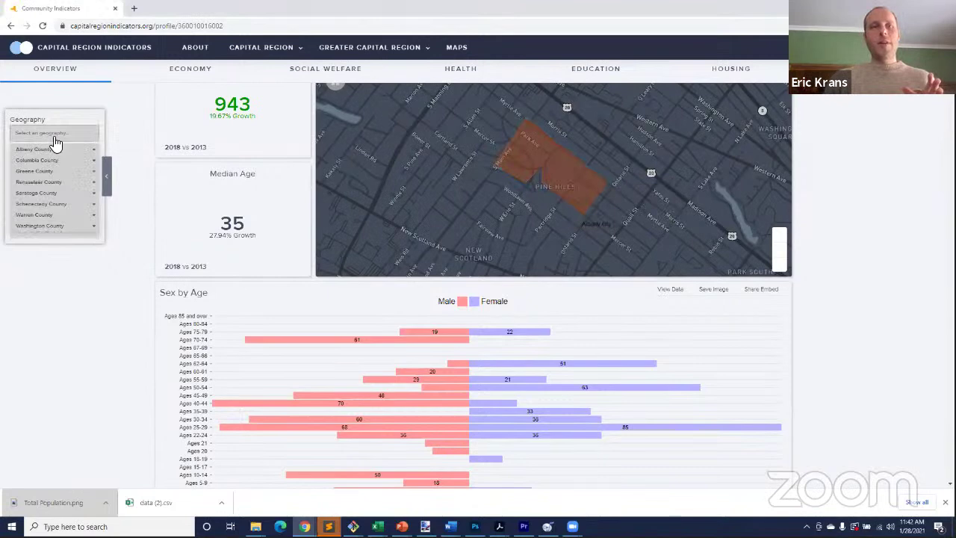
click(93, 150)
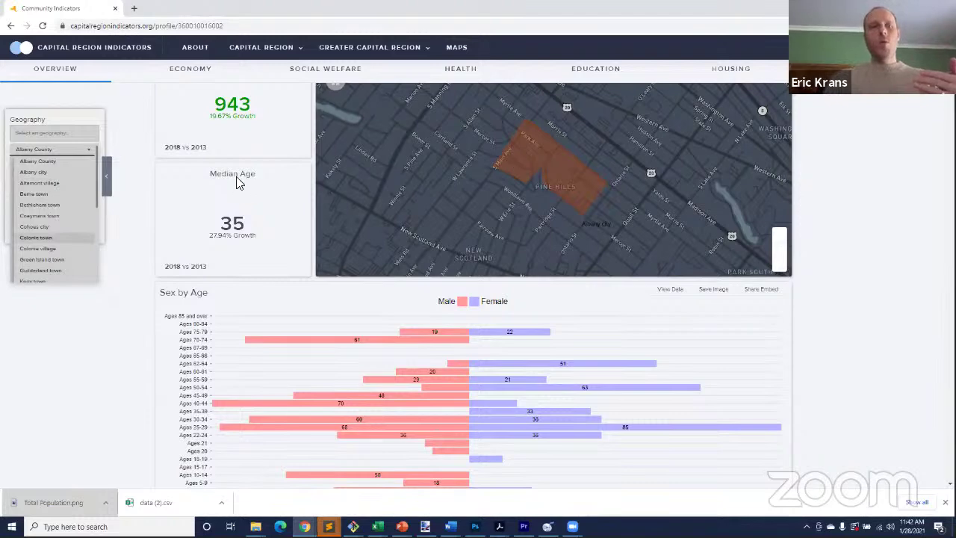
click(40, 161)
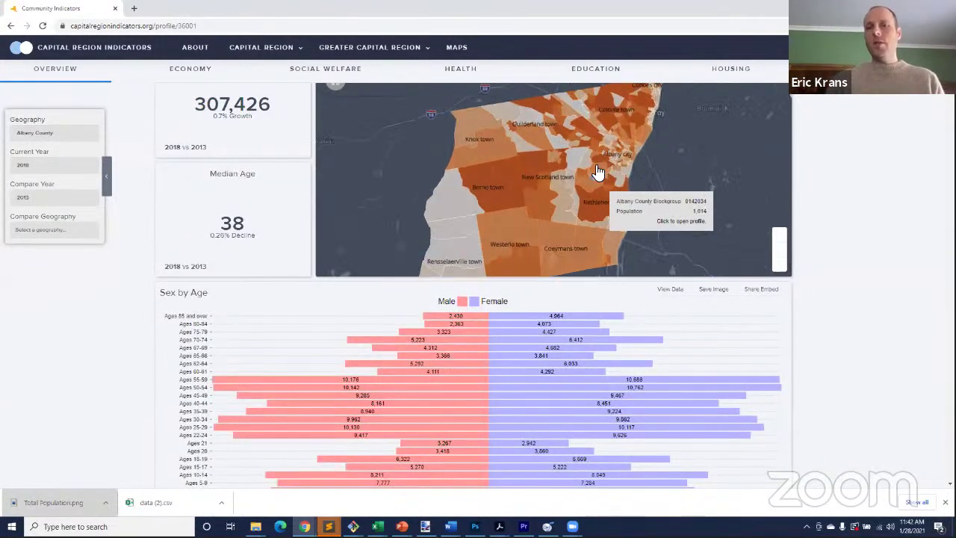
Examine the block groups in and around Albany city on the Albany County population map.
scroll(590, 173, up, 1)
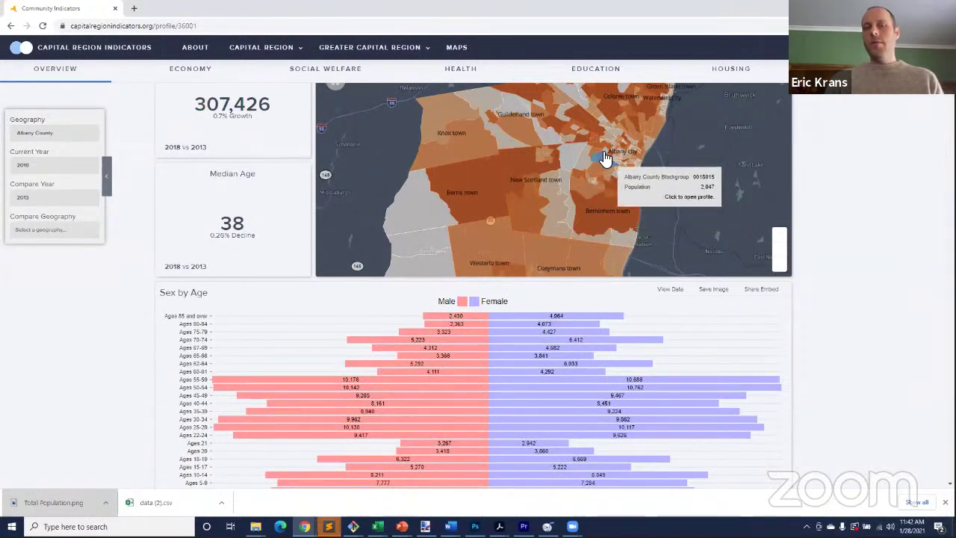
scroll(604, 159, up, 2)
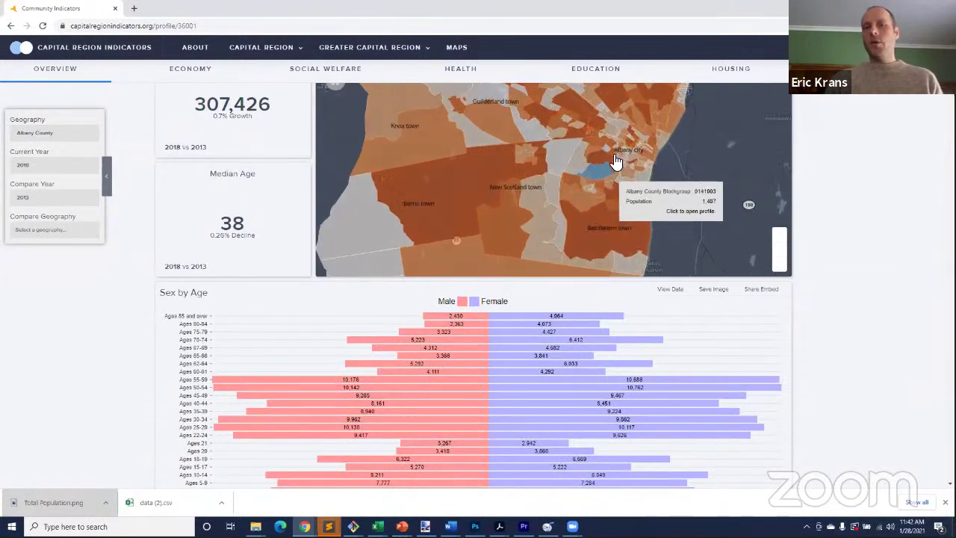
scroll(607, 144, up, 1)
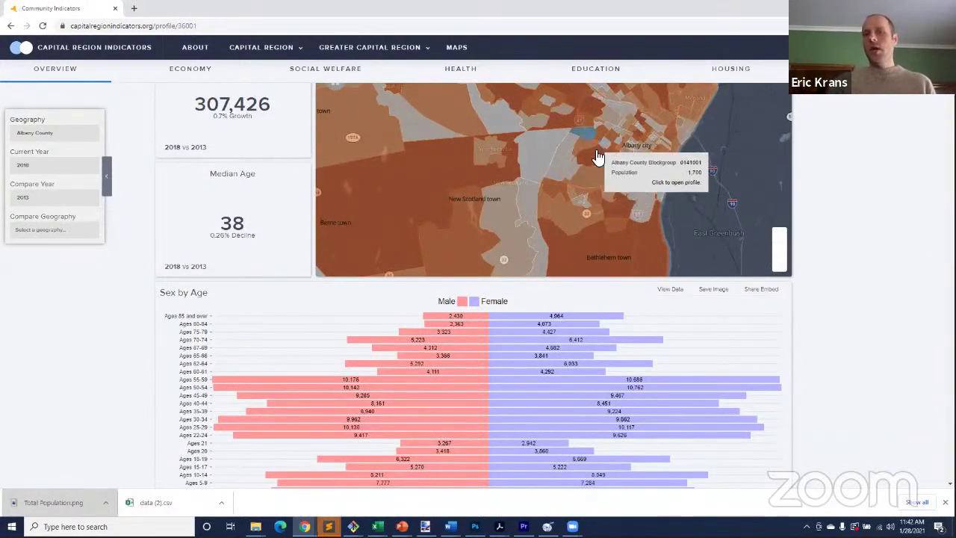
scroll(597, 157, up, 1)
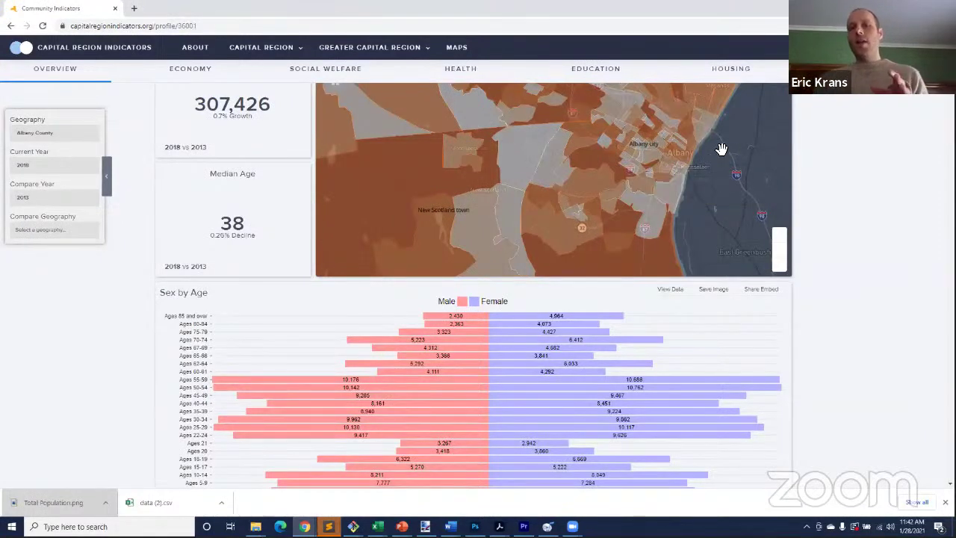
scroll(668, 161, down, 1)
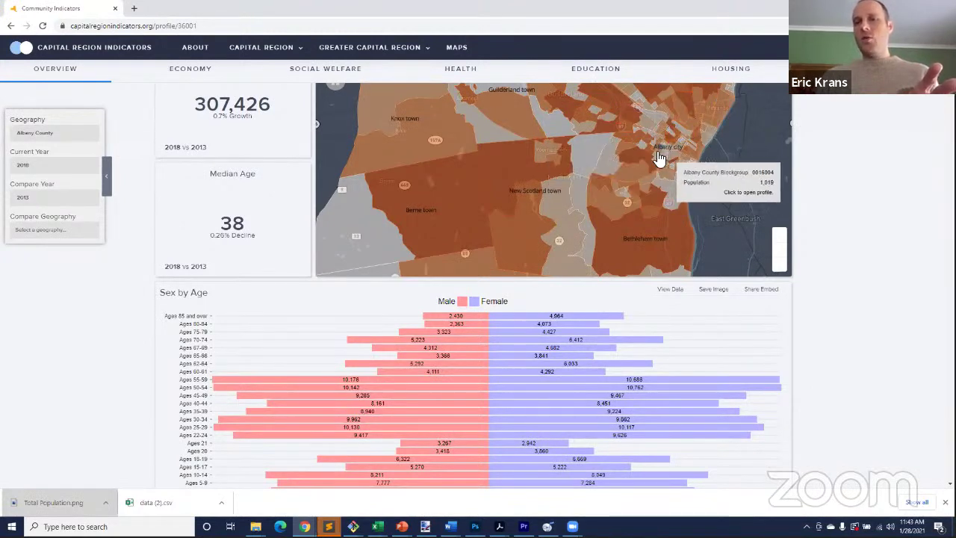
scroll(661, 150, up, 2)
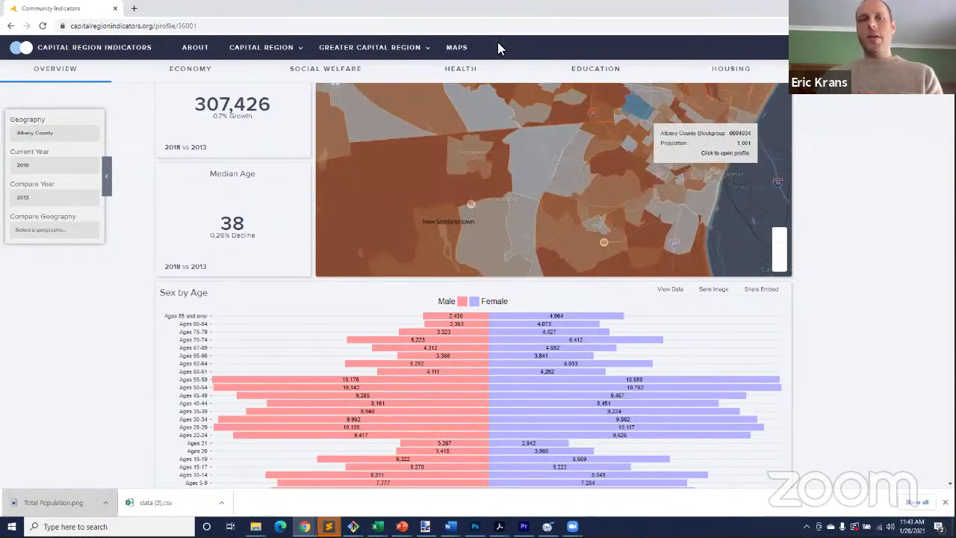
Open the Maps page in a new browser tab and set the ACS layer's geography level to Tracts.
click(456, 48)
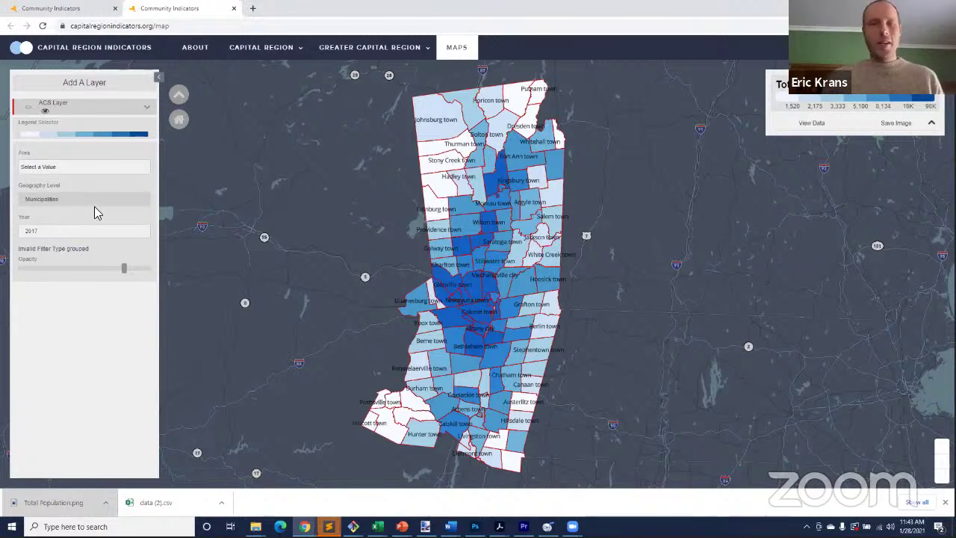
click(69, 203)
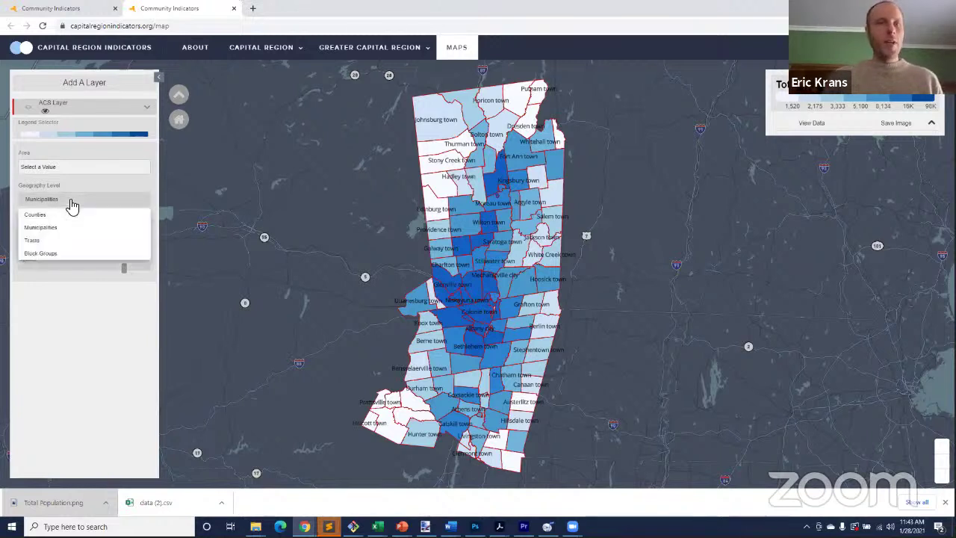
click(66, 247)
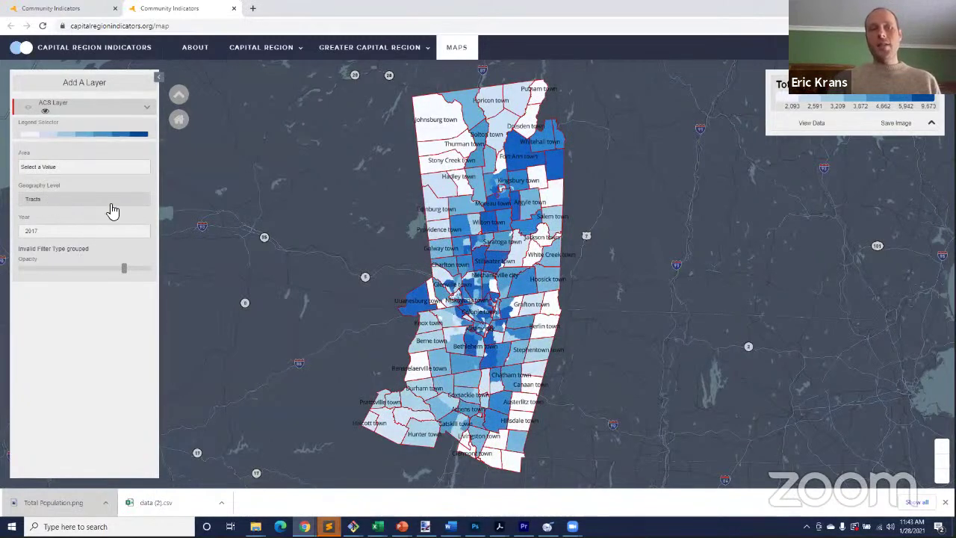
Open the profile of Albany County Tract 013508 from the map and bring its Overview section into view.
mouse_move(494, 295)
scroll(494, 295, up, 3)
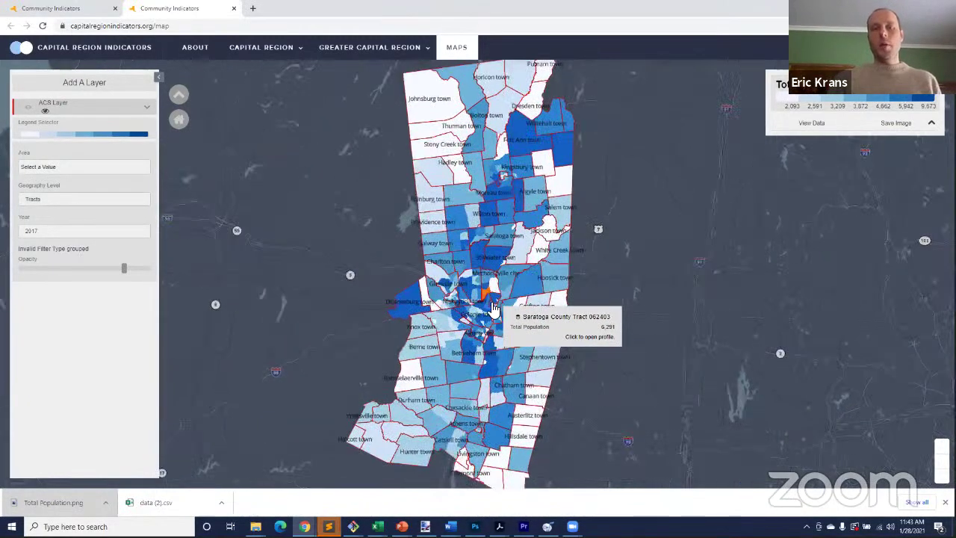
scroll(475, 322, up, 3)
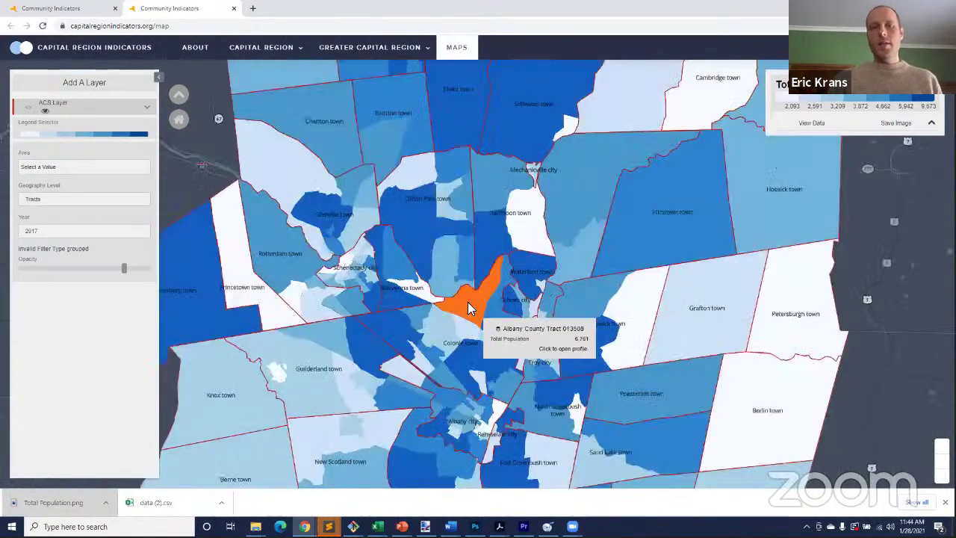
click(469, 309)
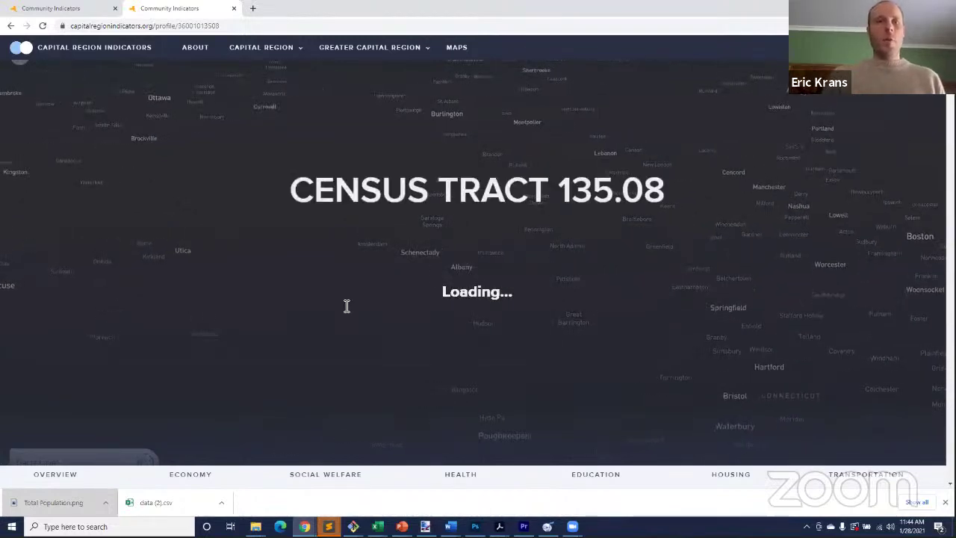
scroll(183, 324, down, 3)
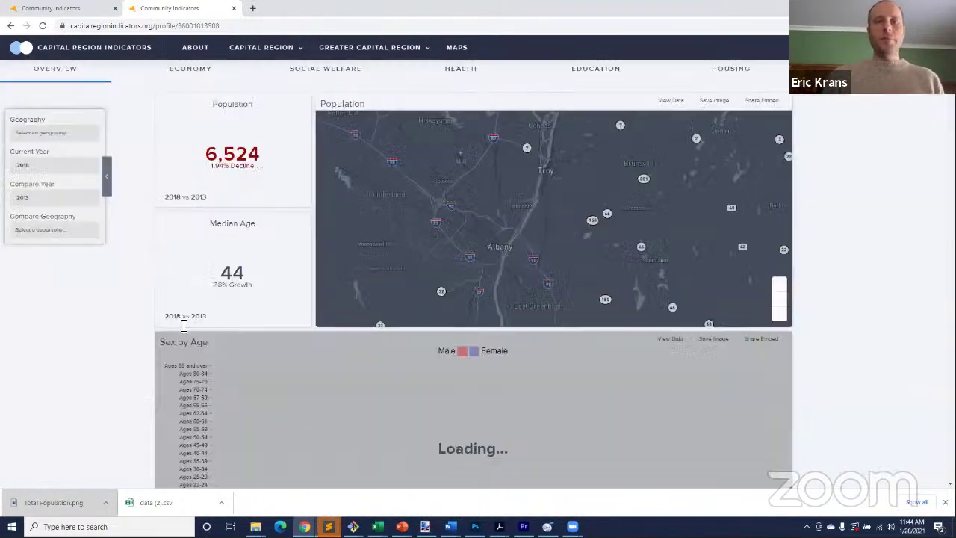
scroll(183, 325, down, 2)
scroll(273, 315, up, 4)
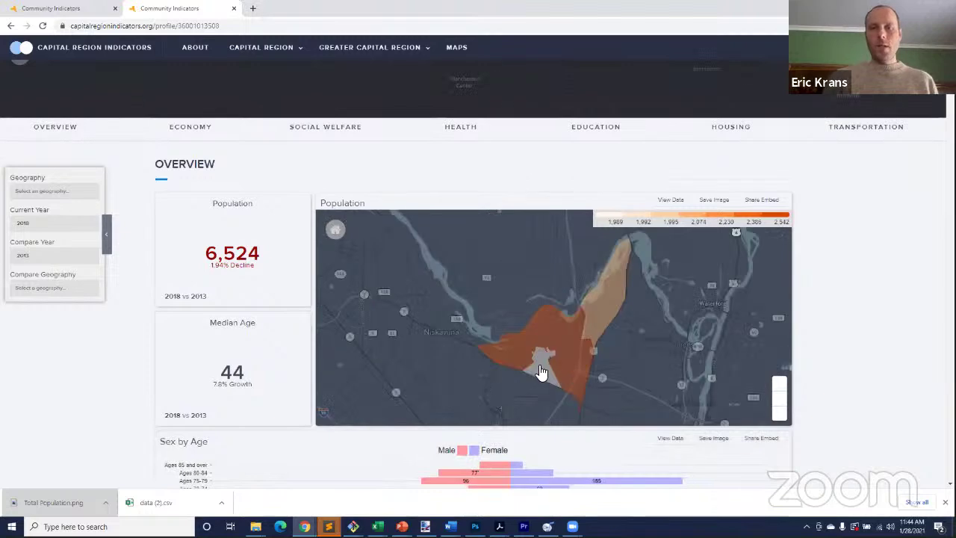
Examine the block groups that make up Census Tract 135.08 on its population map, both close up and in their wider surroundings.
mouse_move(542, 371)
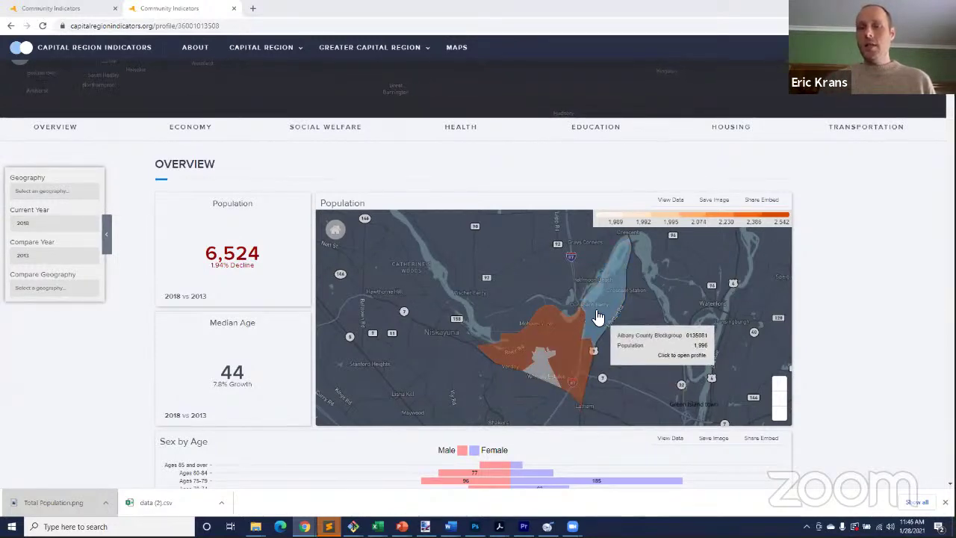
scroll(559, 348, down, 2)
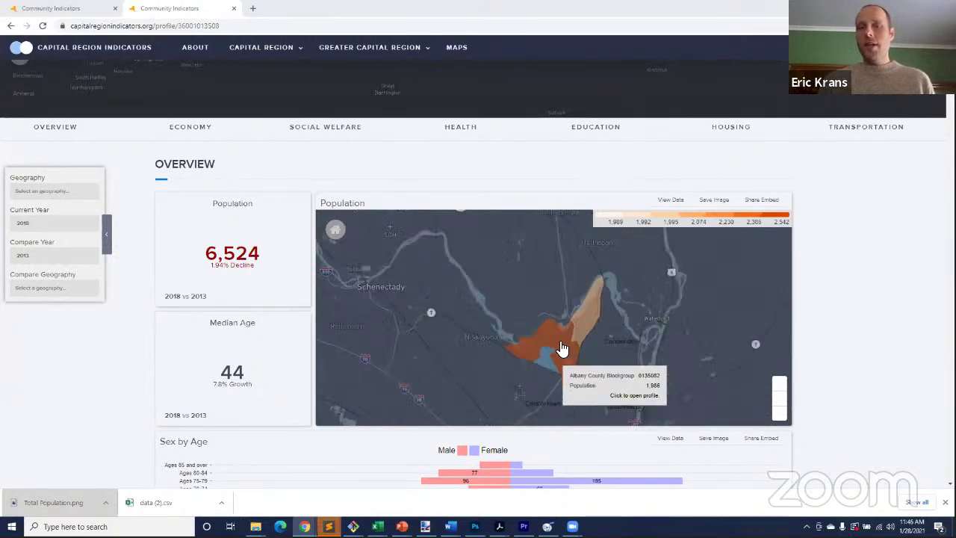
scroll(560, 350, up, 4)
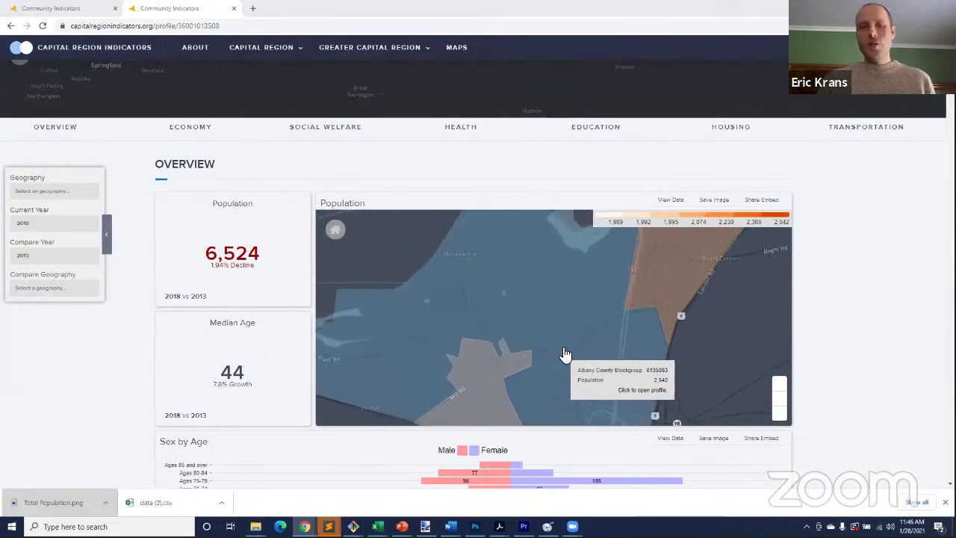
scroll(566, 354, up, 2)
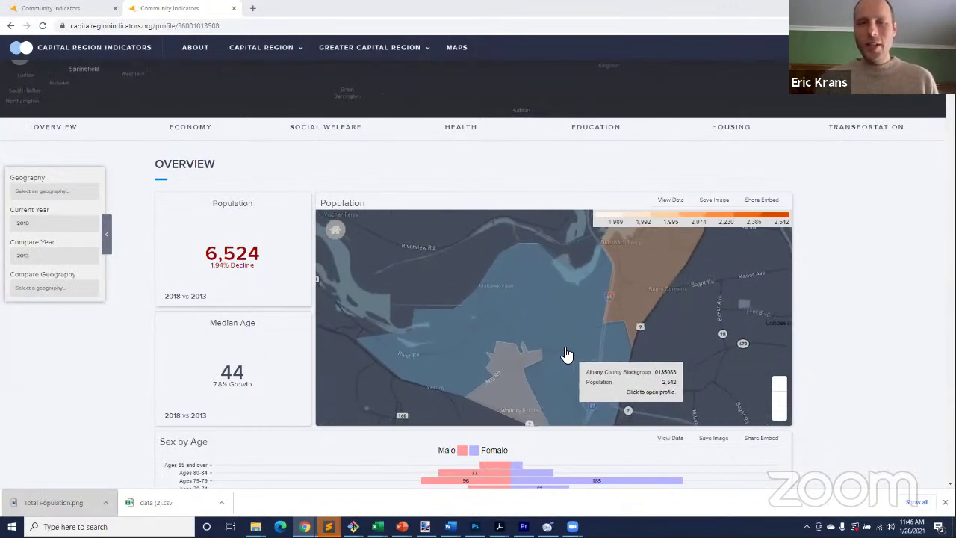
scroll(582, 356, down, 5)
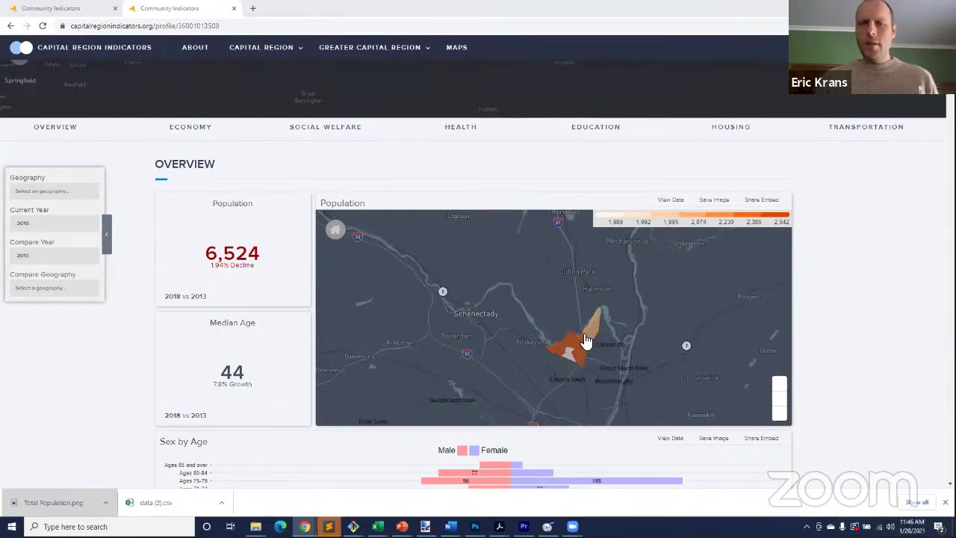
scroll(578, 353, up, 5)
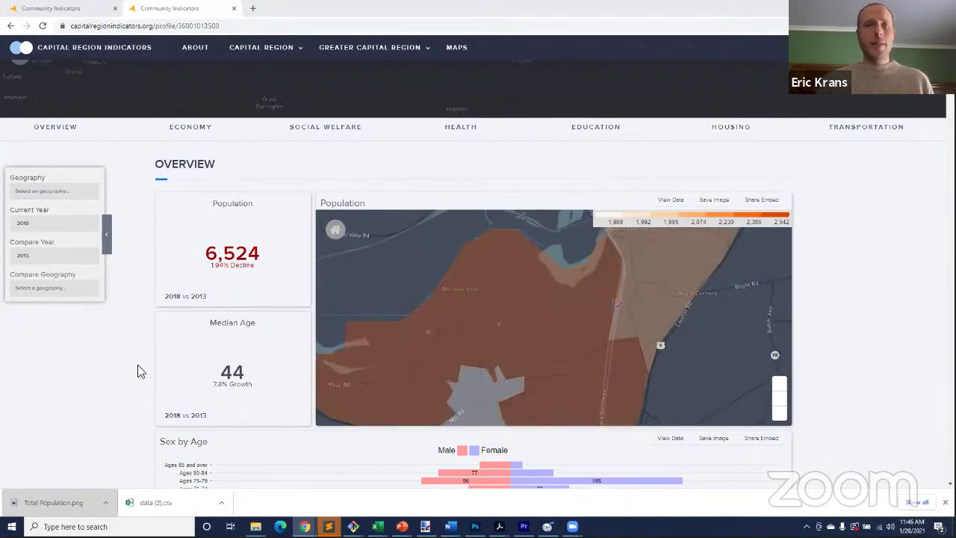
scroll(72, 384, down, 2)
scroll(260, 340, up, 2)
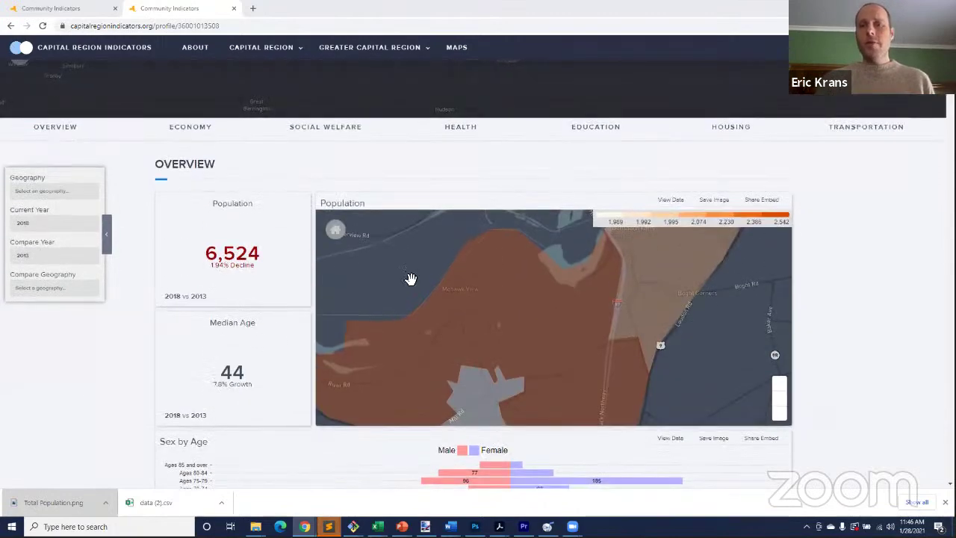
Review the remaining Overview charts for Census Tract 135.08, from sex by age and household income to per capita income by race and ethnicity.
scroll(819, 246, down, 6)
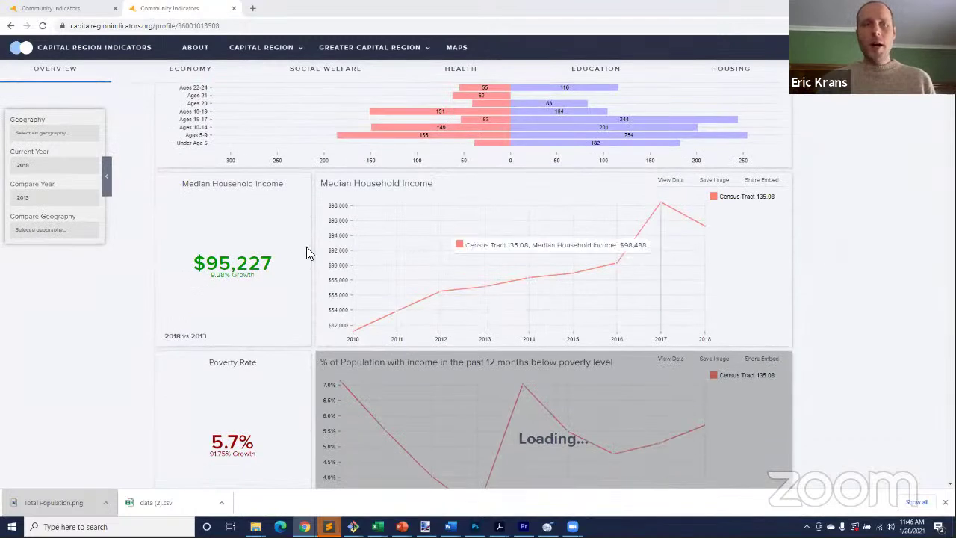
scroll(112, 327, down, 2)
scroll(112, 328, down, 5)
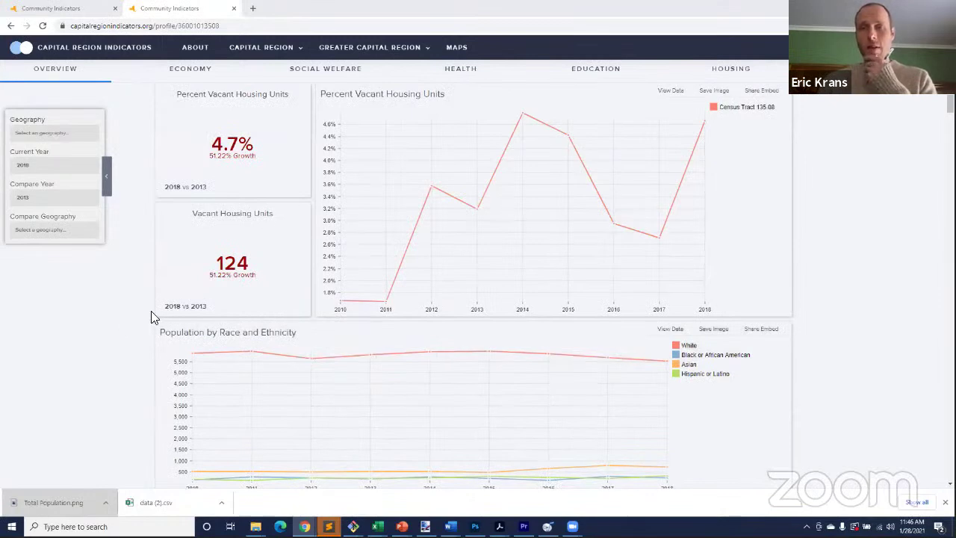
scroll(151, 316, down, 5)
scroll(151, 317, down, 2)
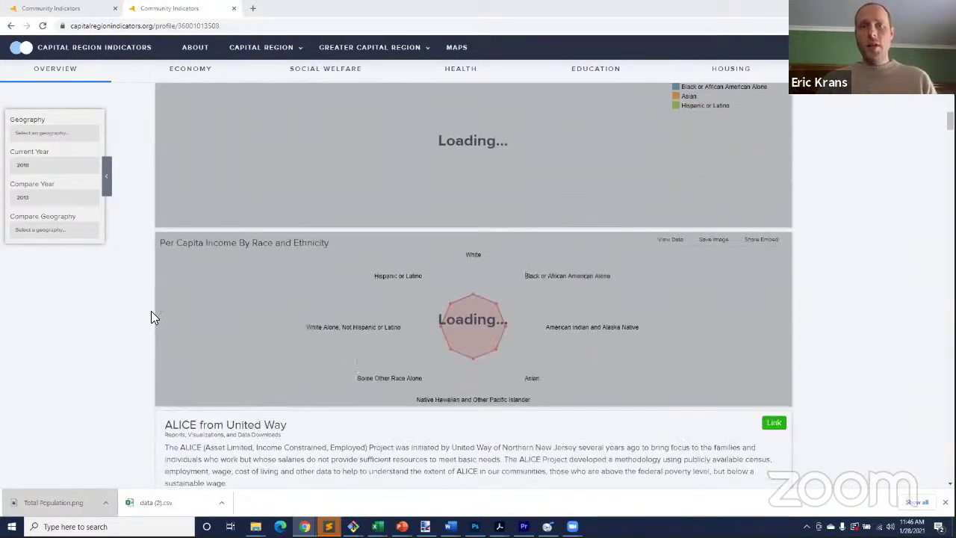
Review the tract's Economy section, including labor force participation, industry by median earnings and the linked economic resources.
scroll(150, 312, down, 5)
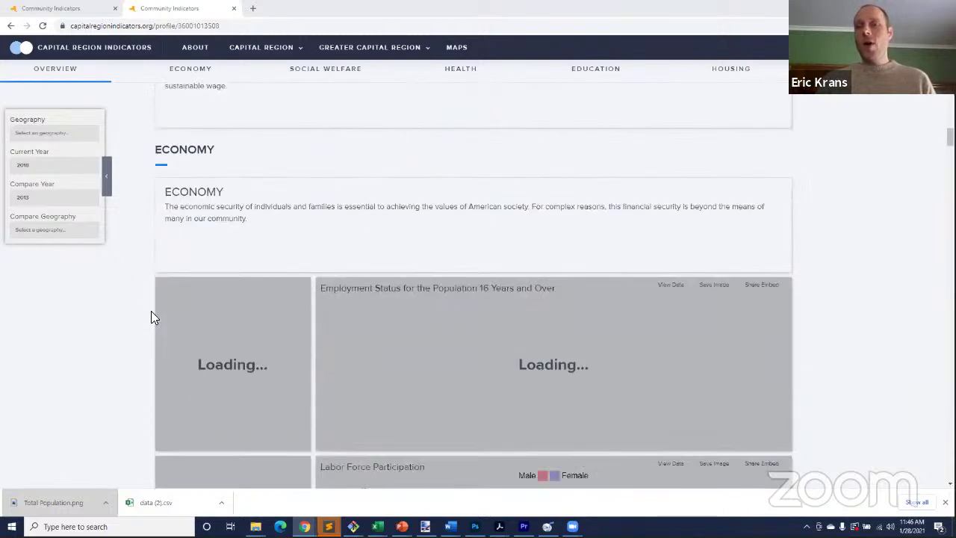
scroll(151, 312, down, 3)
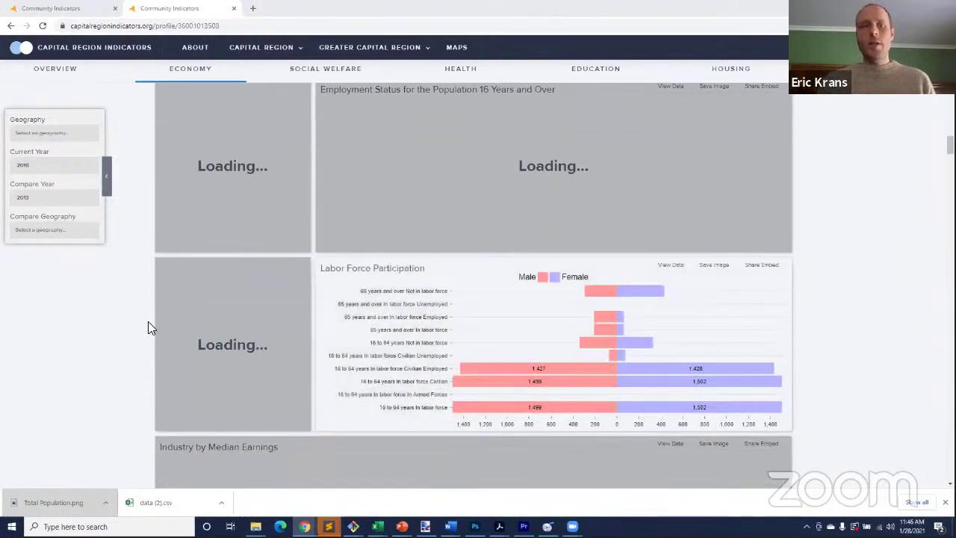
scroll(148, 321, down, 2)
scroll(145, 321, down, 1)
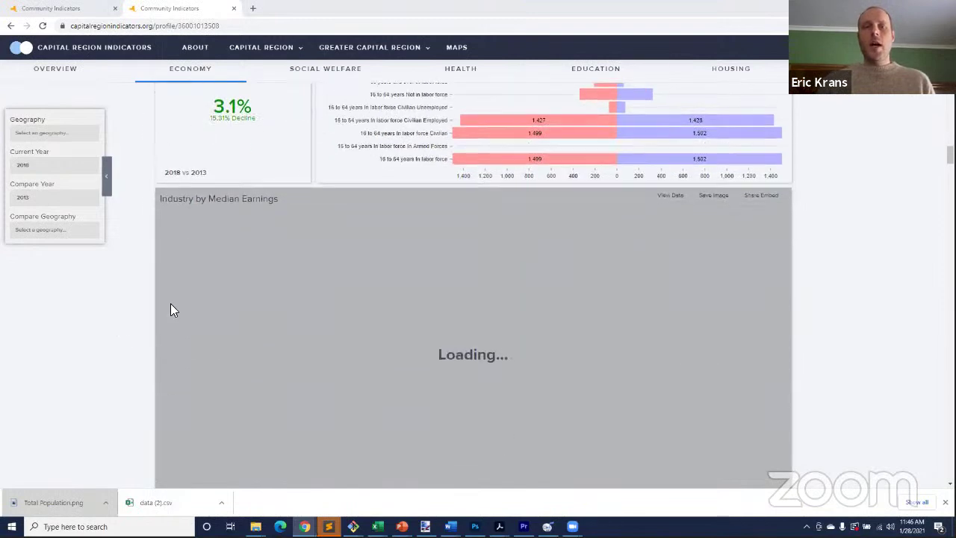
scroll(833, 183, down, 1)
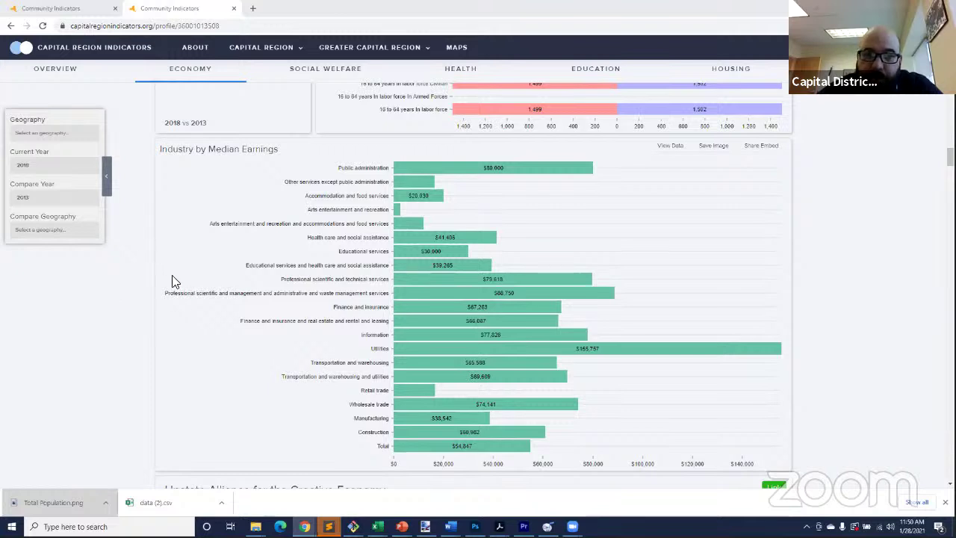
scroll(90, 338, down, 3)
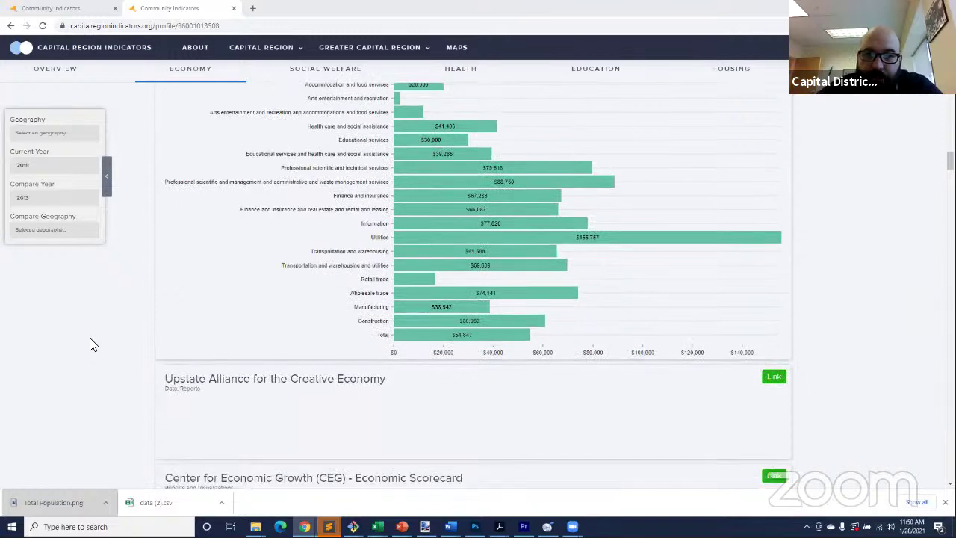
scroll(438, 369, down, 2)
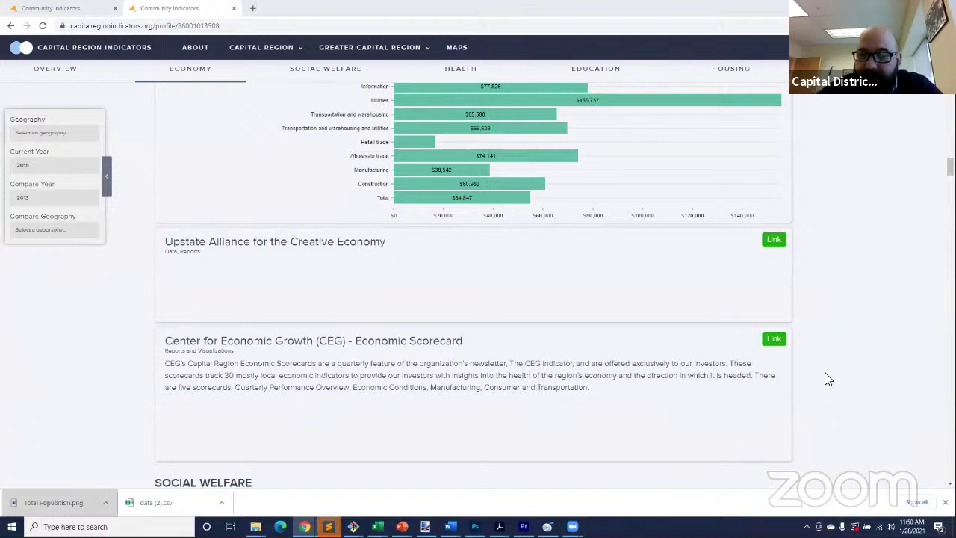
Review the tract's Social Welfare section, covering income by race, poverty status, family income, SNAP receipt and languages spoken at home.
scroll(827, 380, down, 3)
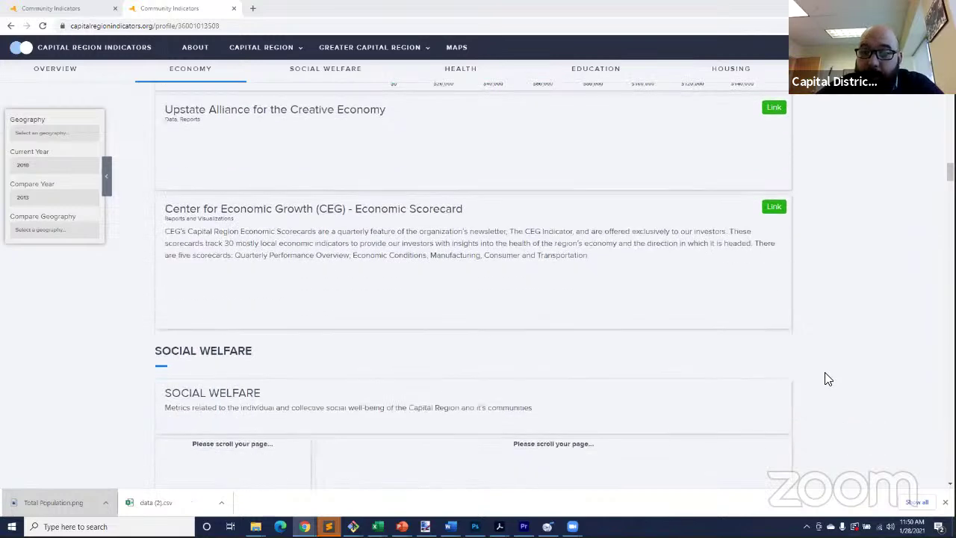
scroll(827, 379, down, 5)
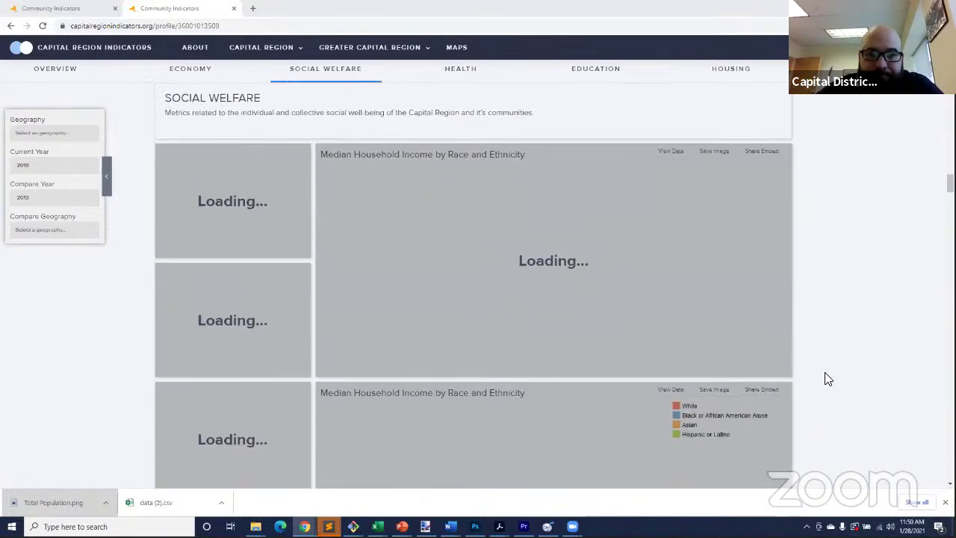
scroll(828, 379, down, 3)
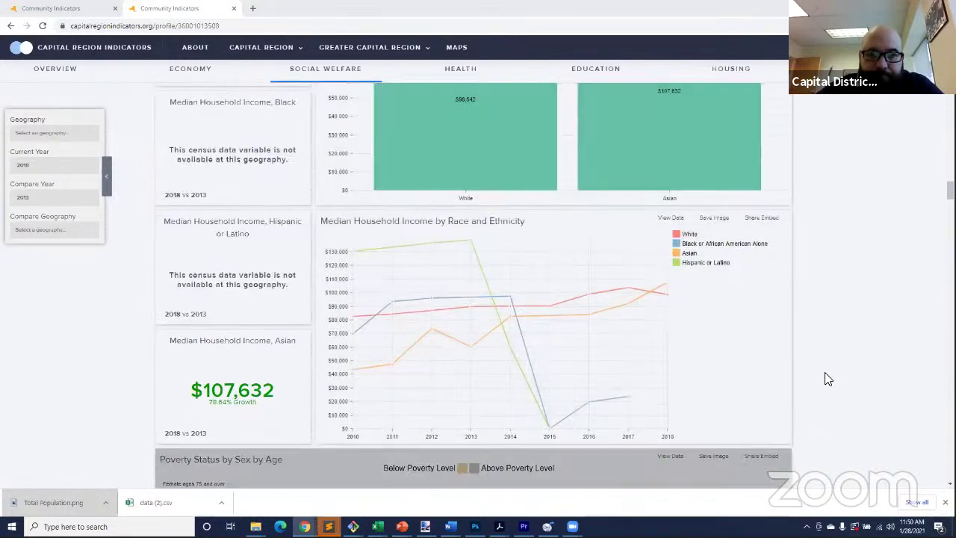
scroll(827, 379, down, 2)
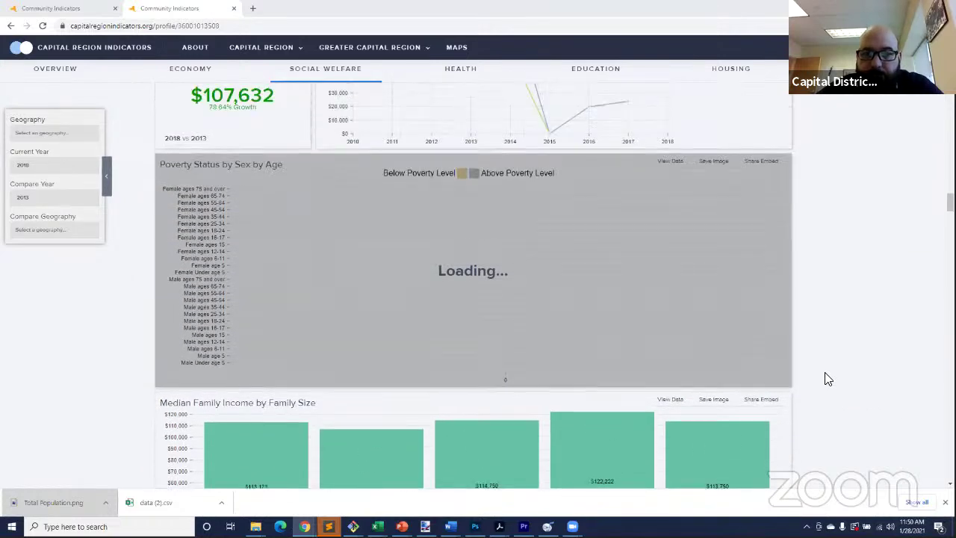
scroll(827, 380, down, 2)
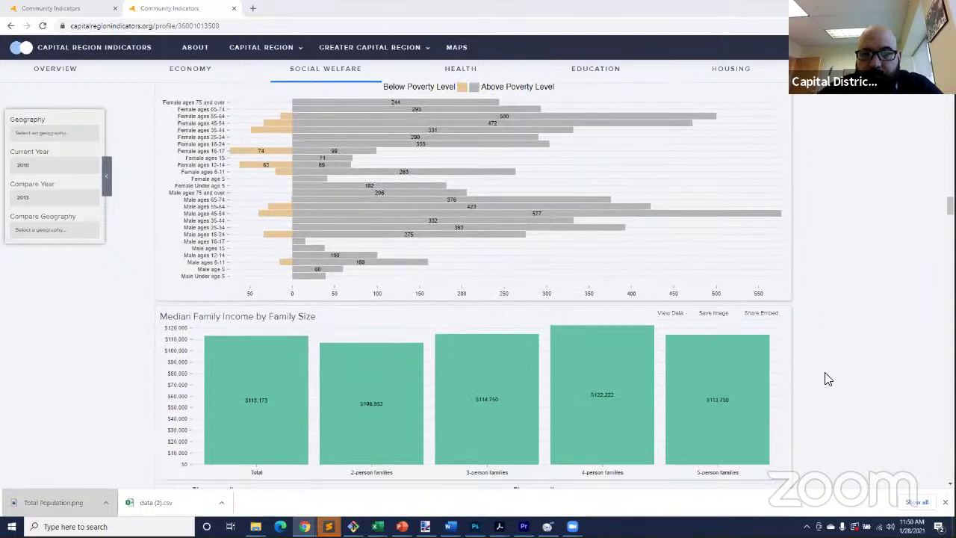
scroll(827, 380, down, 4)
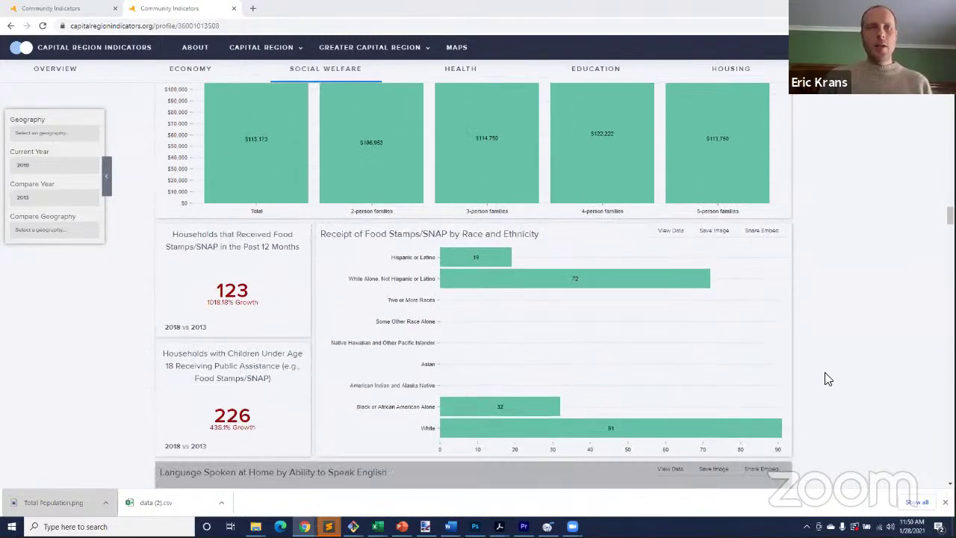
scroll(828, 380, down, 1)
scroll(827, 379, down, 2)
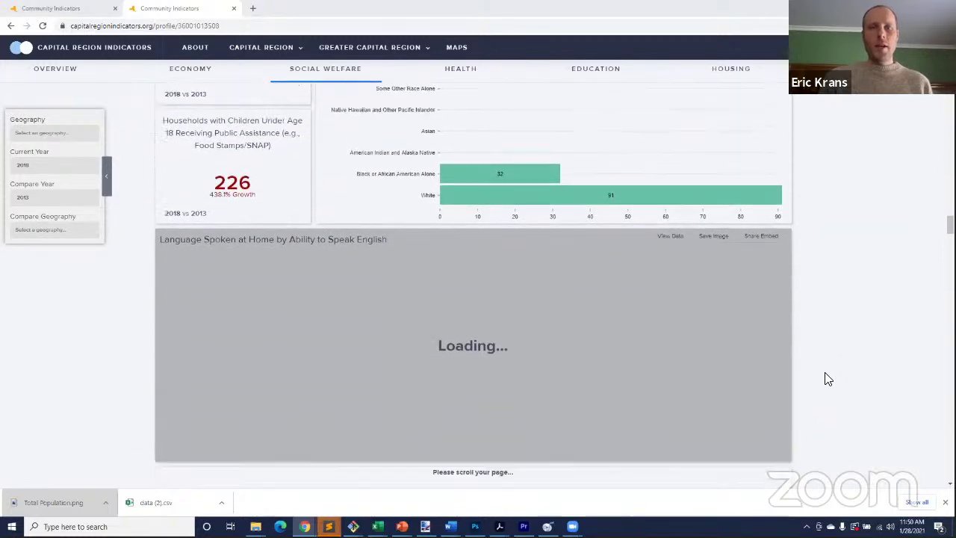
scroll(827, 379, down, 2)
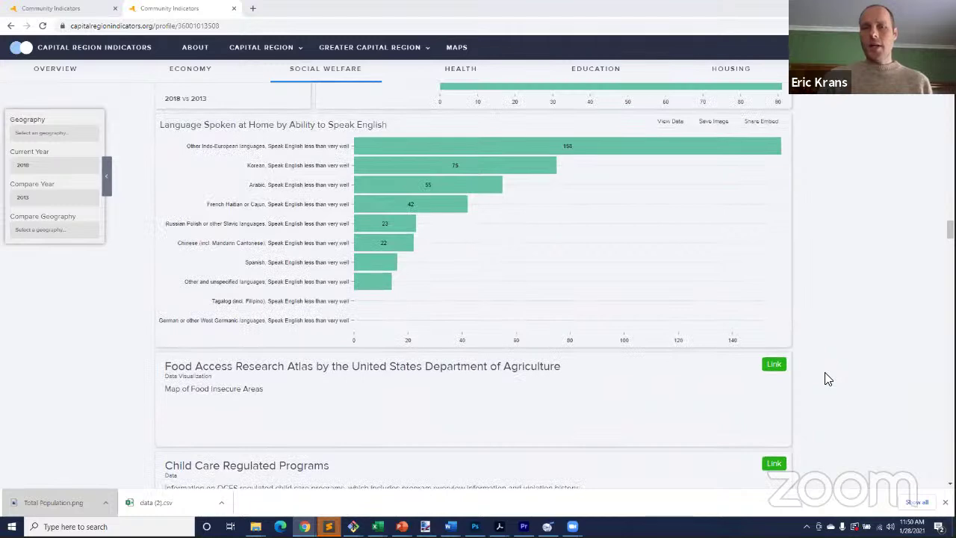
Review the tract's Health section, covering insurance coverage by age and disability, veterans and the state health indicator reports resource.
scroll(827, 379, down, 5)
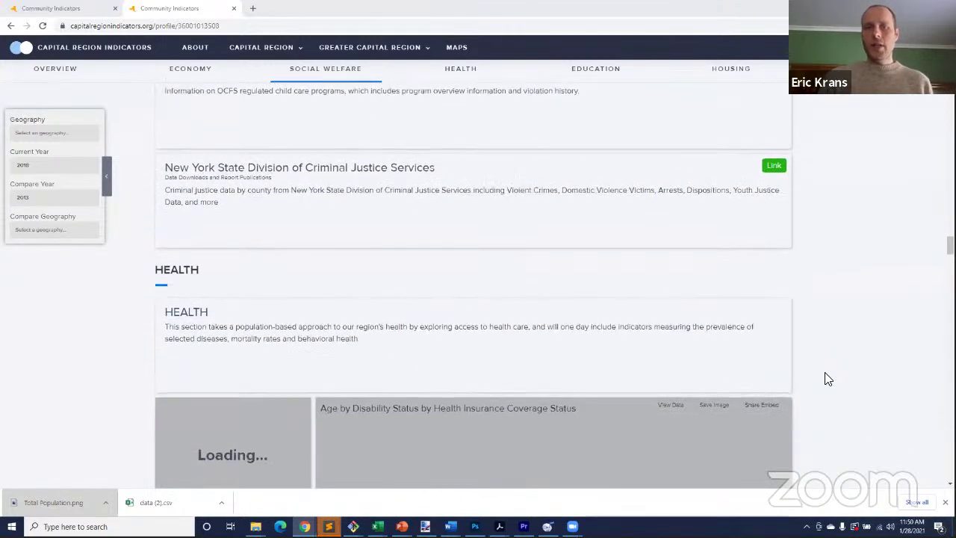
scroll(827, 380, down, 4)
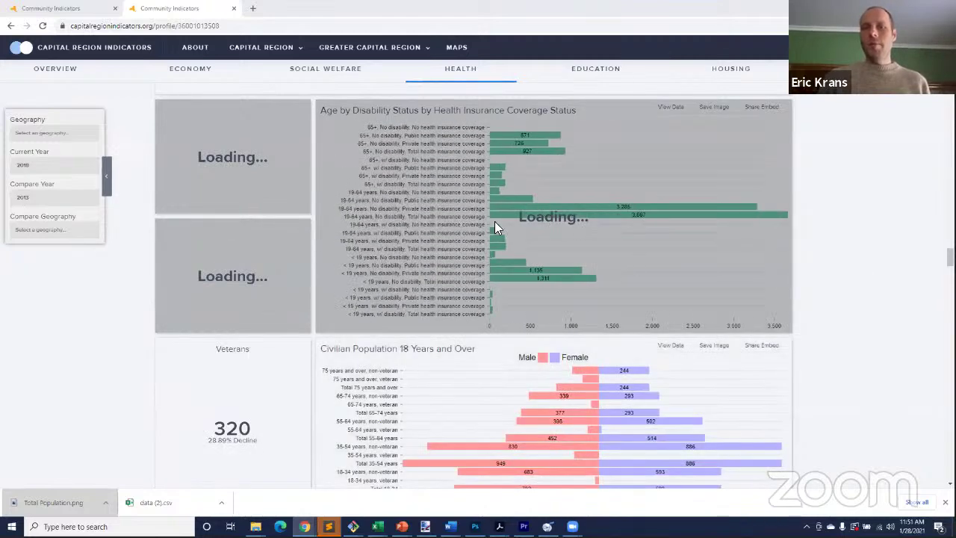
scroll(842, 266, down, 2)
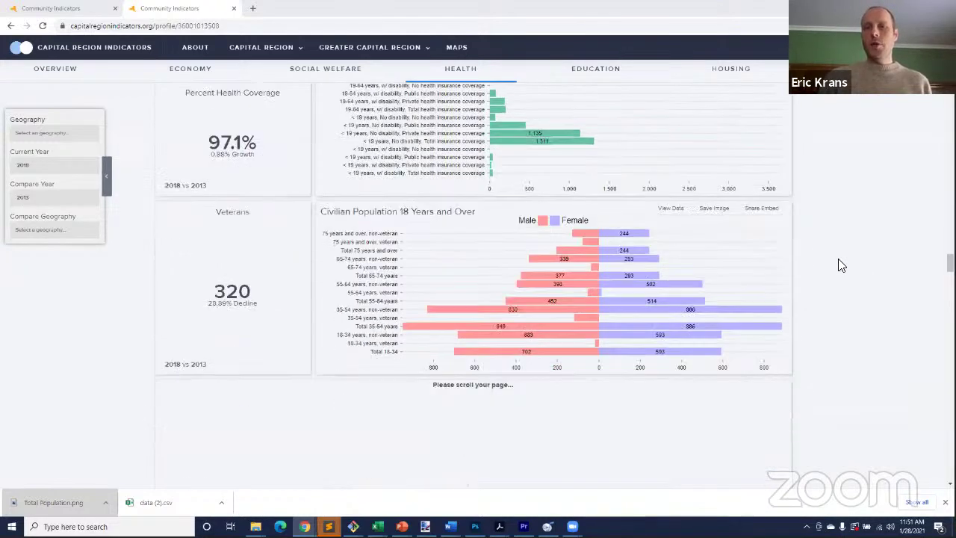
scroll(841, 266, down, 3)
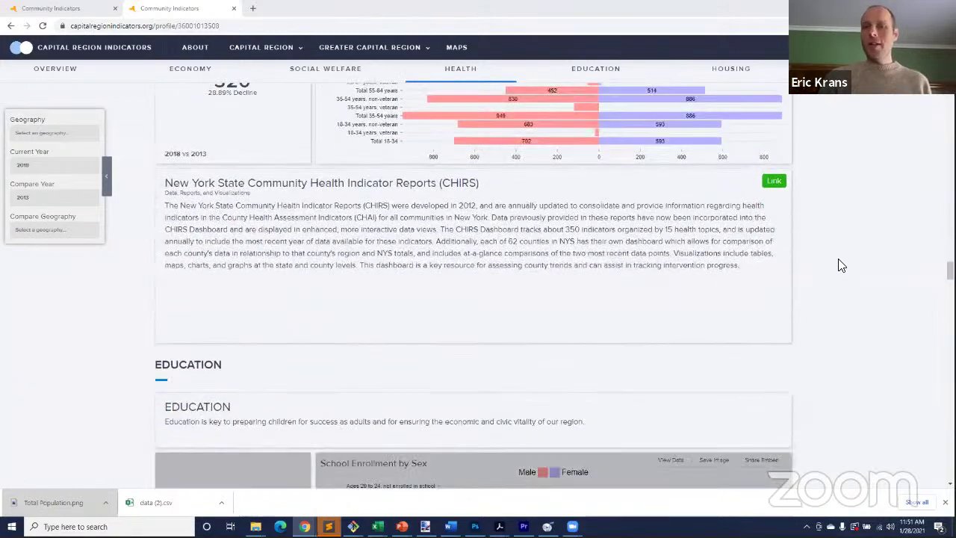
Review the tract's Education section and inspect the grade 1 to 4 bars in the school enrollment by level and type chart.
scroll(842, 266, down, 5)
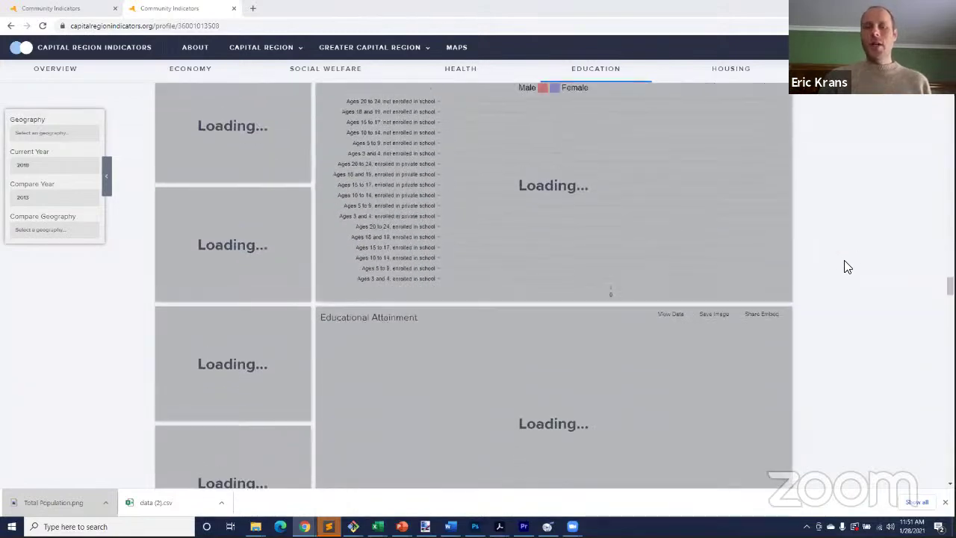
scroll(847, 267, down, 2)
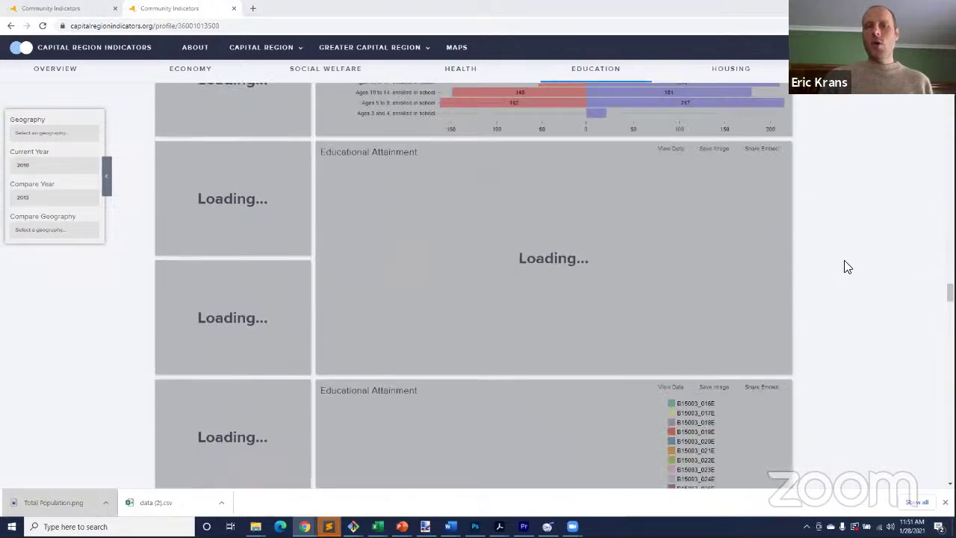
scroll(848, 267, down, 2)
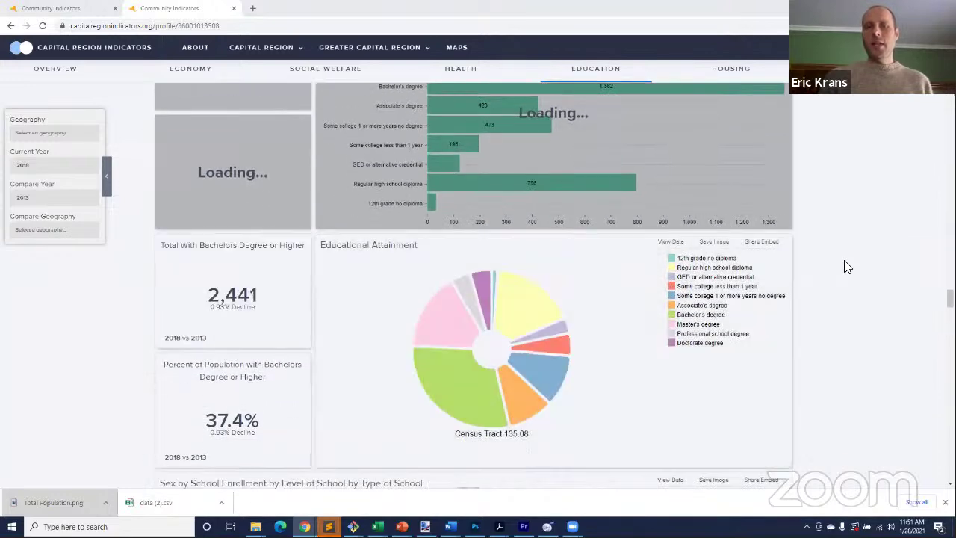
scroll(847, 266, down, 2)
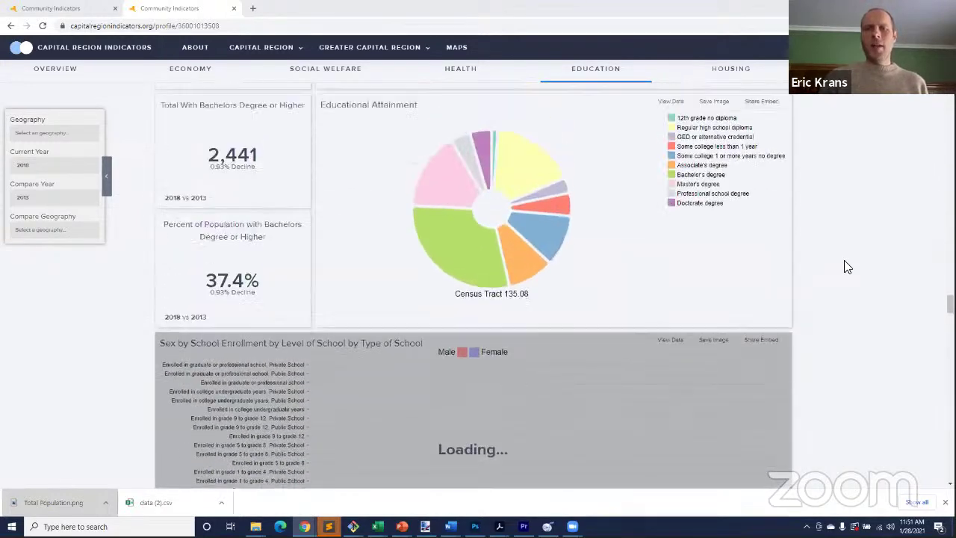
scroll(847, 266, down, 5)
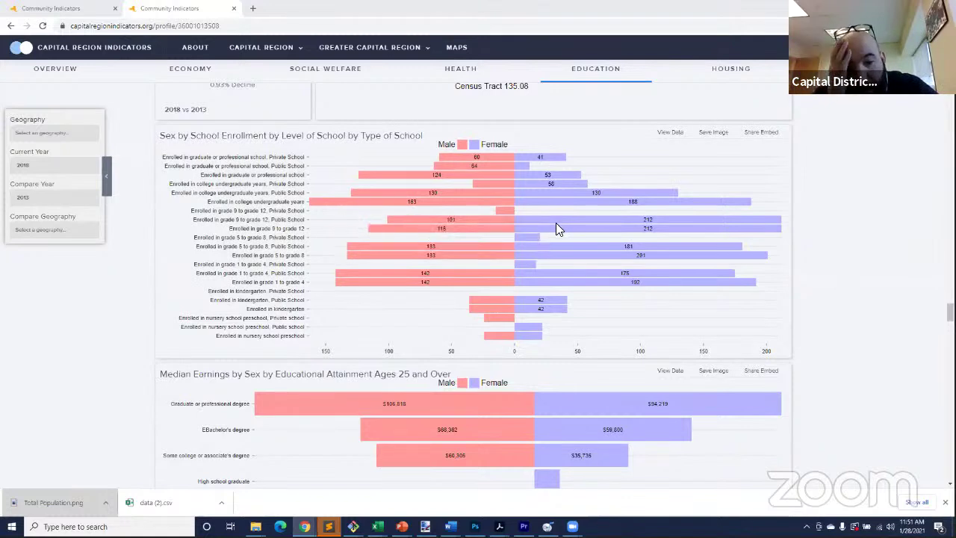
mouse_move(555, 230)
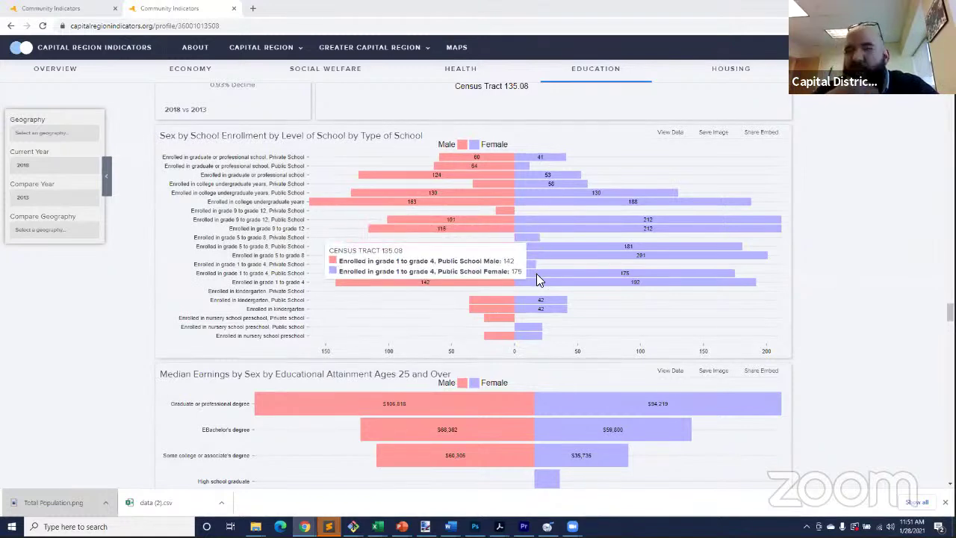
mouse_move(535, 280)
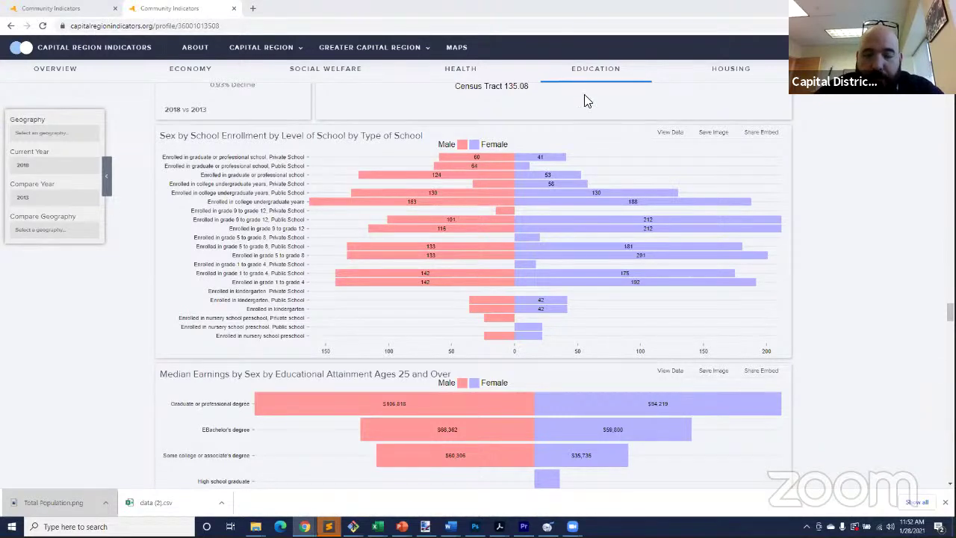
mouse_move(356, 284)
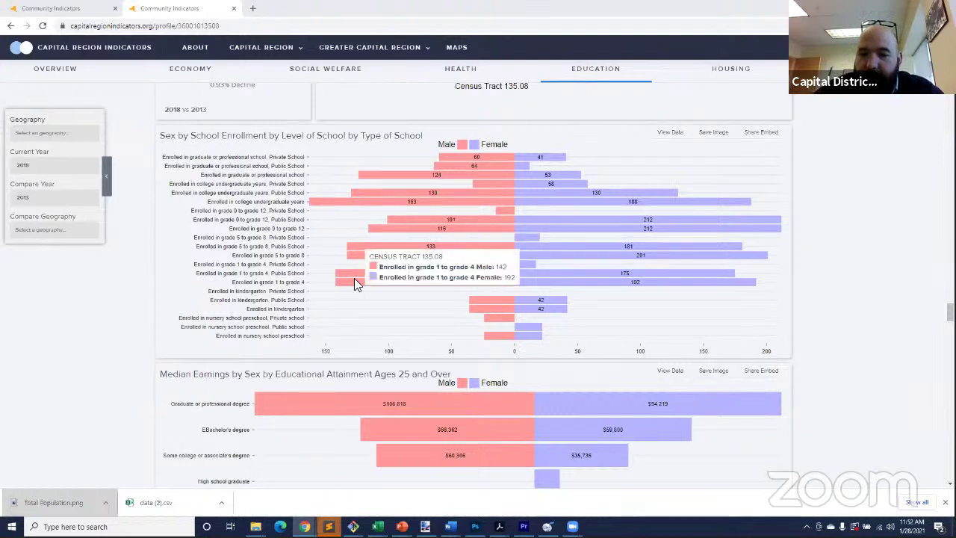